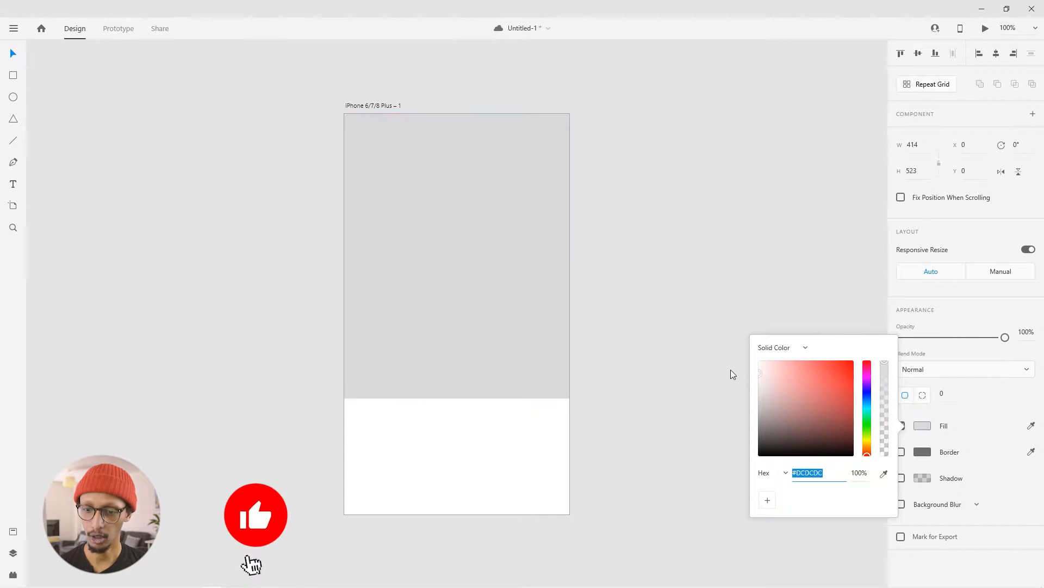
- Draw a rectangle about 367 × 160 near the artboard's lower part and position it straddling the grey background's bottom edge
click(592, 299)
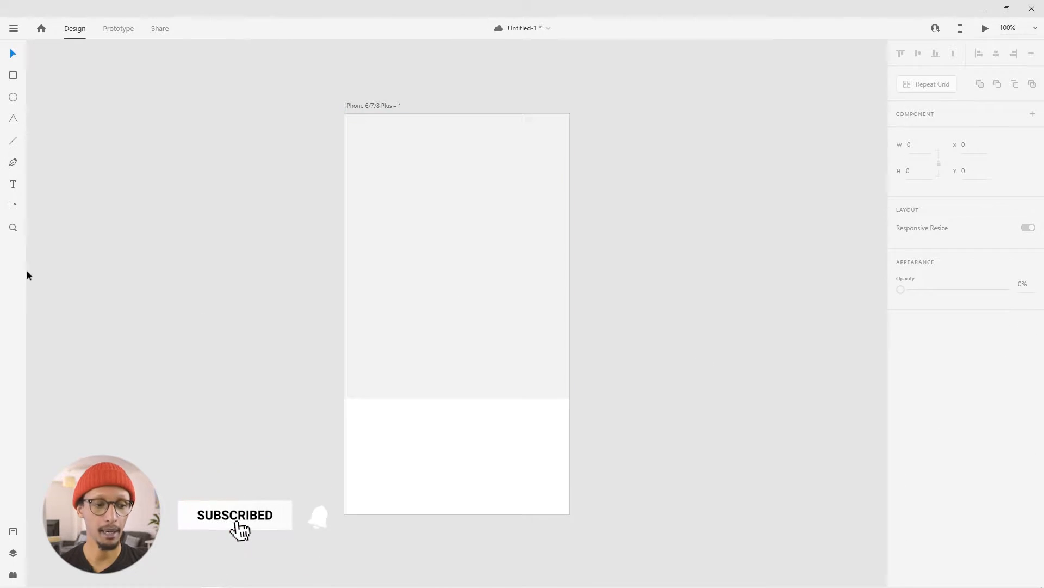
click(14, 75)
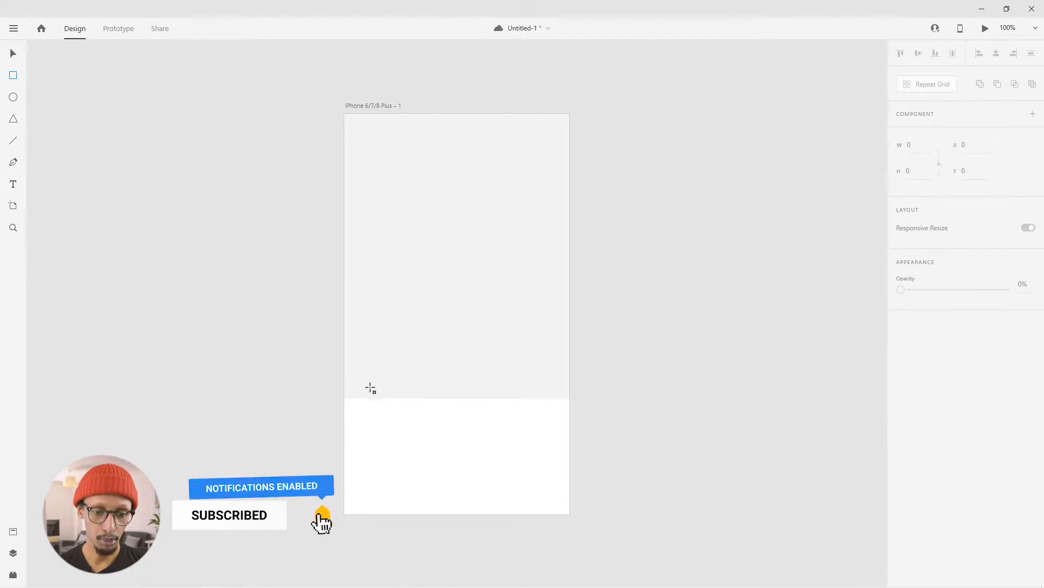
mouse_move(357, 332)
mouse_down()
mouse_move(506, 438)
mouse_move(559, 410)
mouse_move(557, 419)
mouse_up()
key(v)
drag(488, 379, 485, 400)
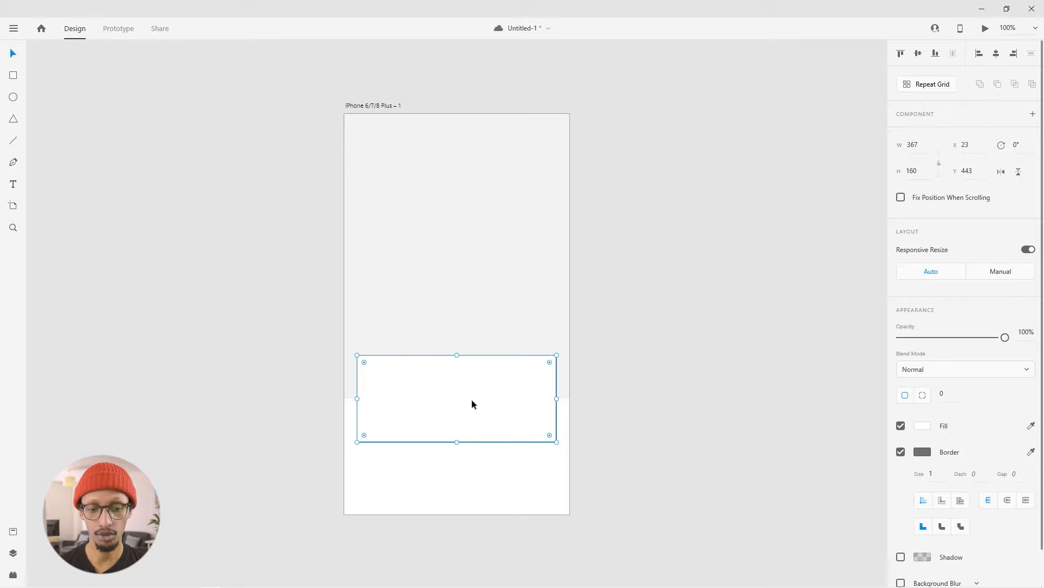
- Remove the new rectangle's border and fill it with black
click(901, 453)
click(919, 428)
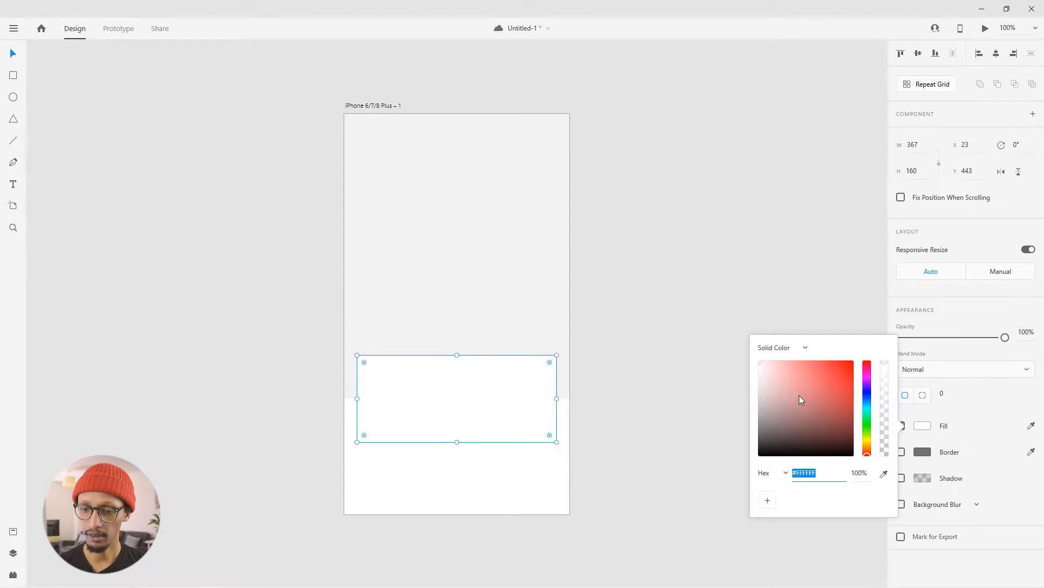
drag(799, 398, 758, 458)
click(678, 384)
click(379, 241)
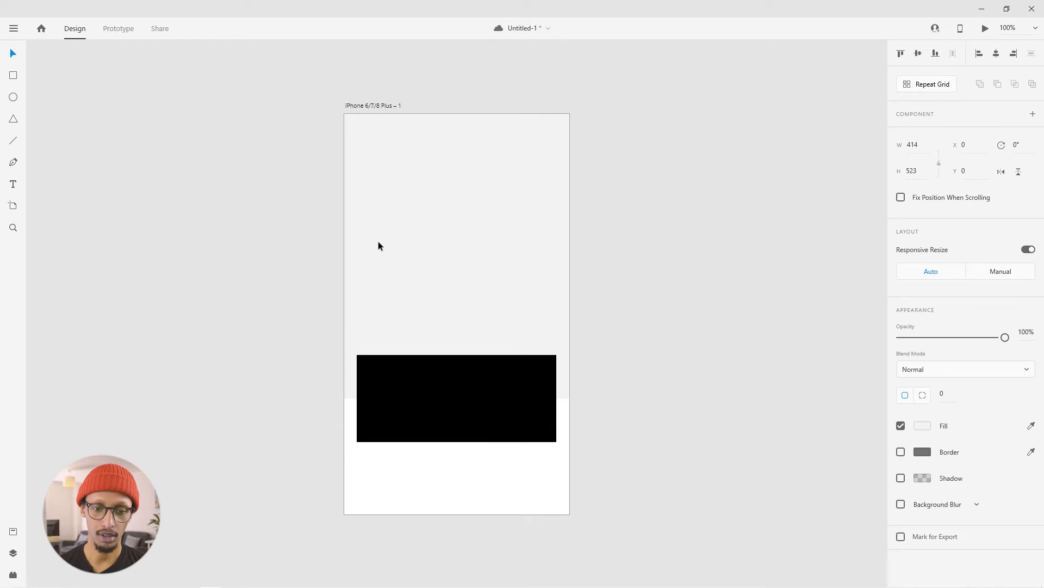
click(771, 394)
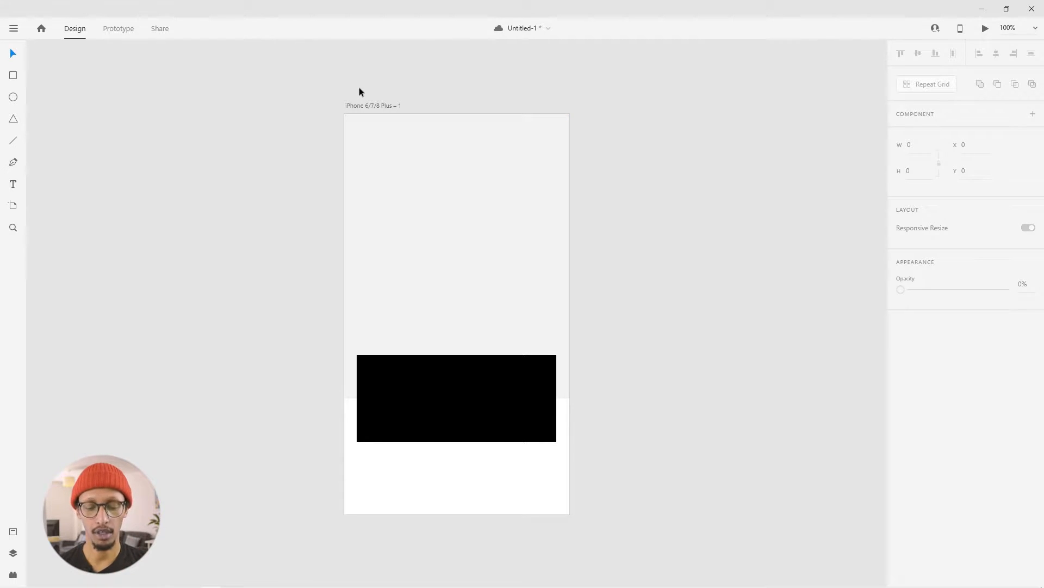
- Draw a rectangle about 367 × 67 just below the black rectangle, matching its width
key(r)
mouse_move(357, 450)
mouse_down()
mouse_move(398, 492)
mouse_move(558, 487)
mouse_up()
key(v)
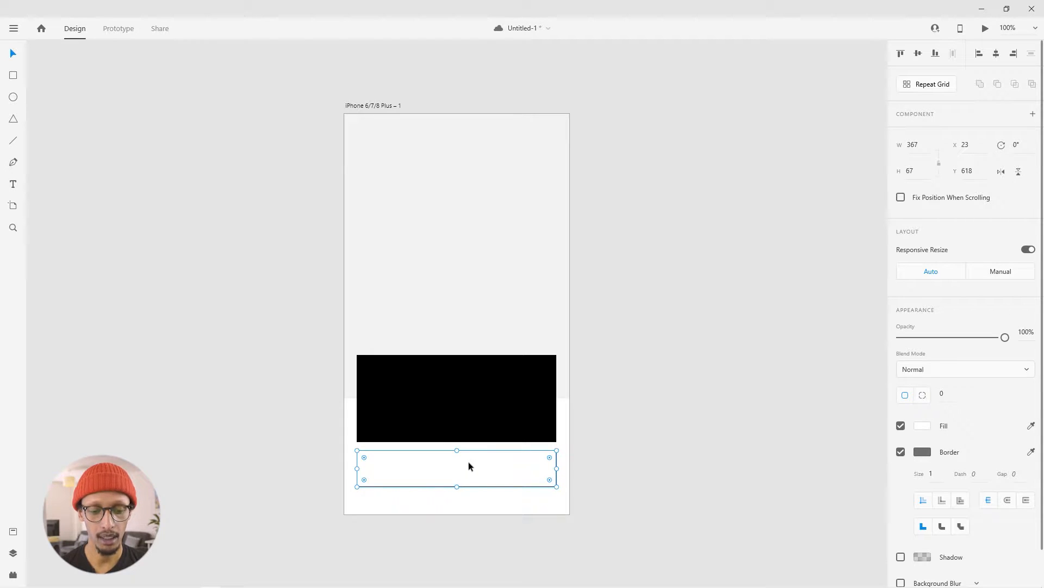
- Remove the lower rectangle's border and set its fill to light grey with hex value d4
click(900, 453)
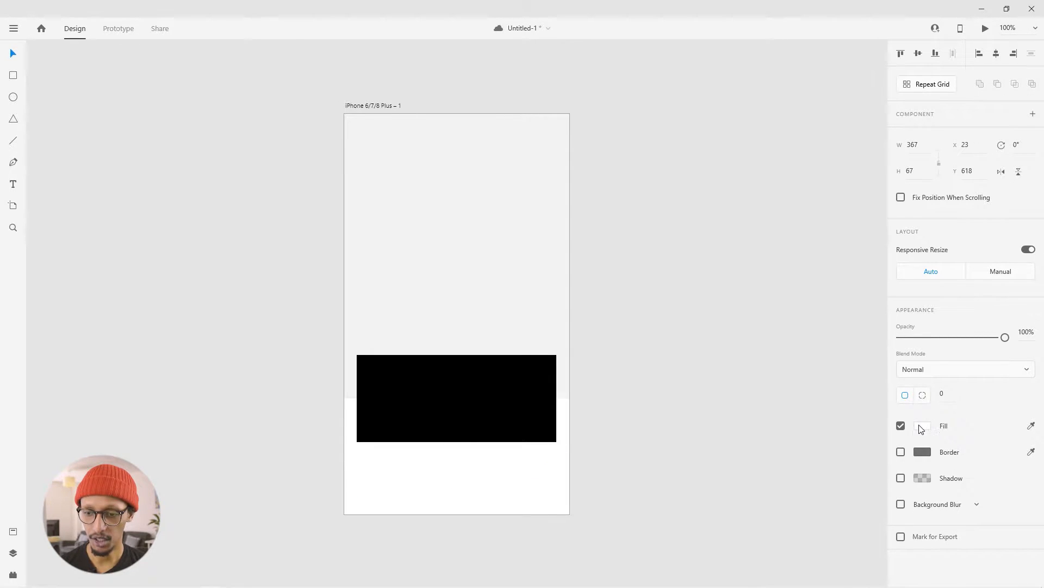
click(920, 427)
text(d4)
key(Return)
click(683, 375)
- Move the black and grey rectangles slightly lower on the artboard and extend the background rectangle downward to match
click(466, 461)
shift+click(429, 410)
mouse_move(463, 406)
mouse_down()
mouse_move(462, 423)
mouse_move(445, 416)
mouse_move(459, 413)
mouse_up()
key(ctrl+z)
click(701, 417)
click(421, 317)
click(680, 394)
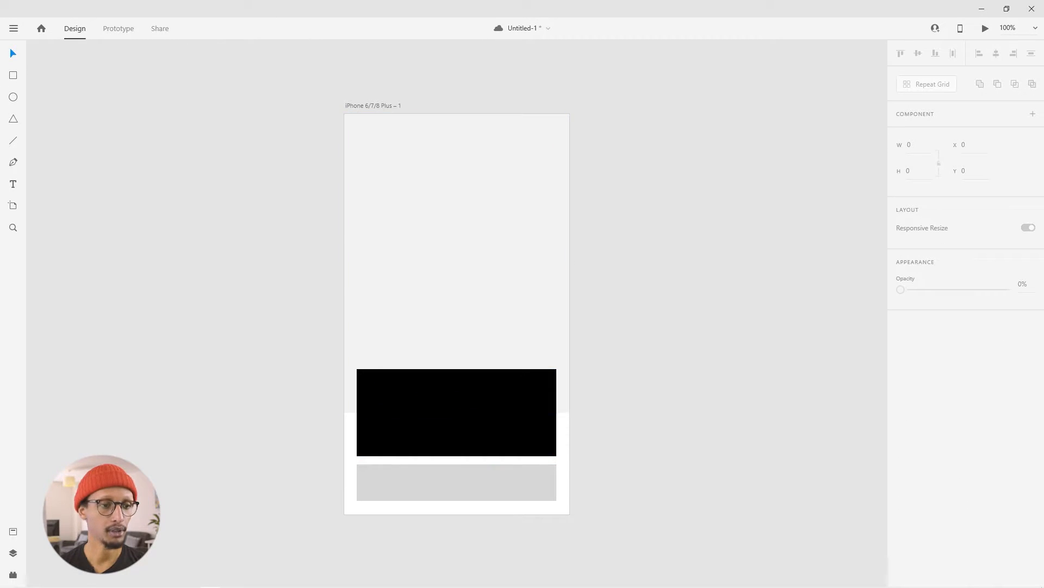
- Draw a 47 × 47 circle in the artboard's upper-left corner and duplicate it to the upper-right corner, aligned with the black rectangle's edges
click(14, 97)
drag(357, 132, 382, 157)
key(v)
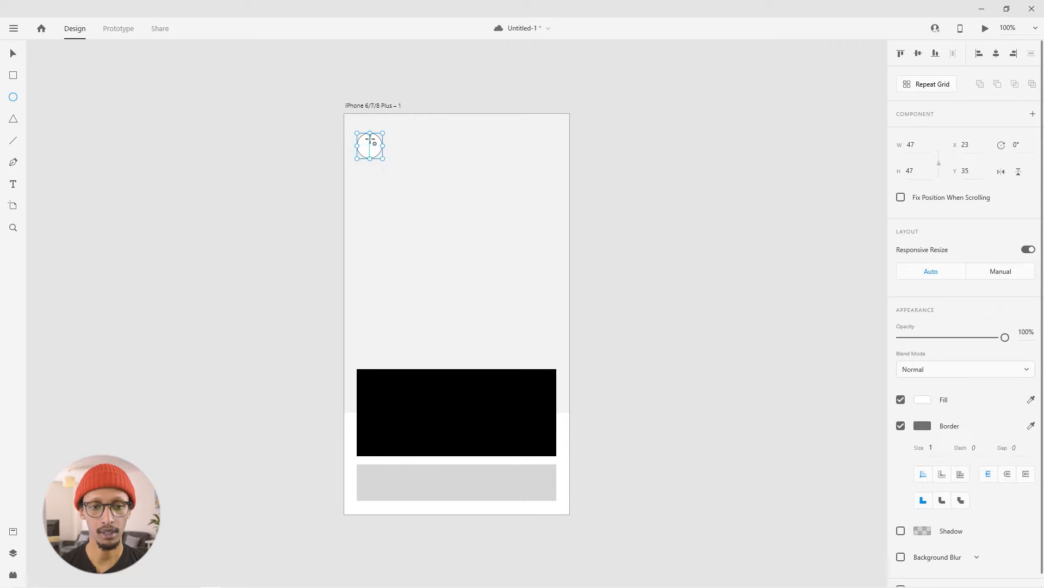
drag(368, 149, 544, 165)
click(608, 168)
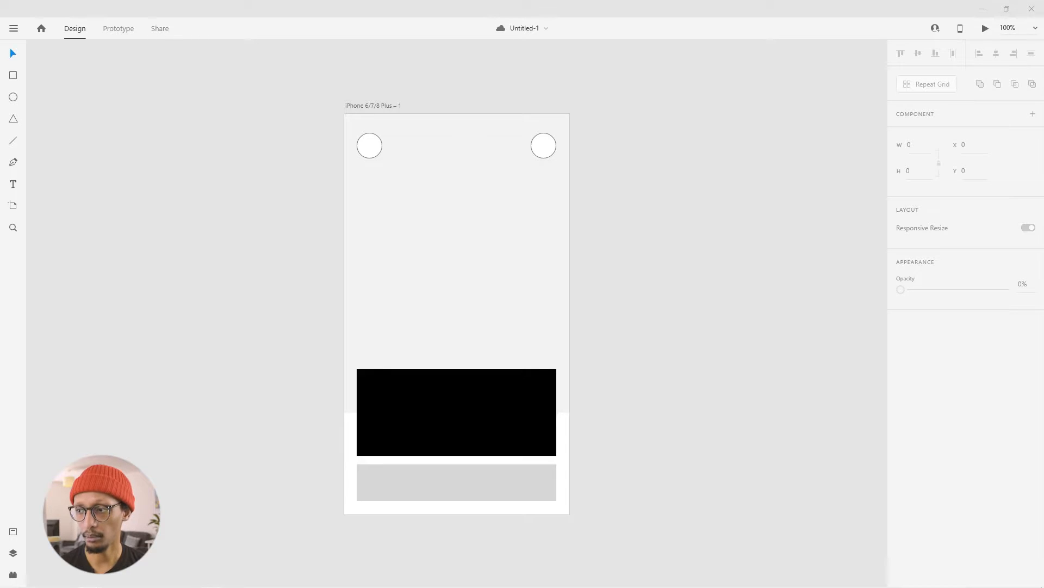
- Switch to the browser's Snazzy Maps page and frame the Ultra Light with Labels map around Portman Square
drag(1043, 272, 348, 54)
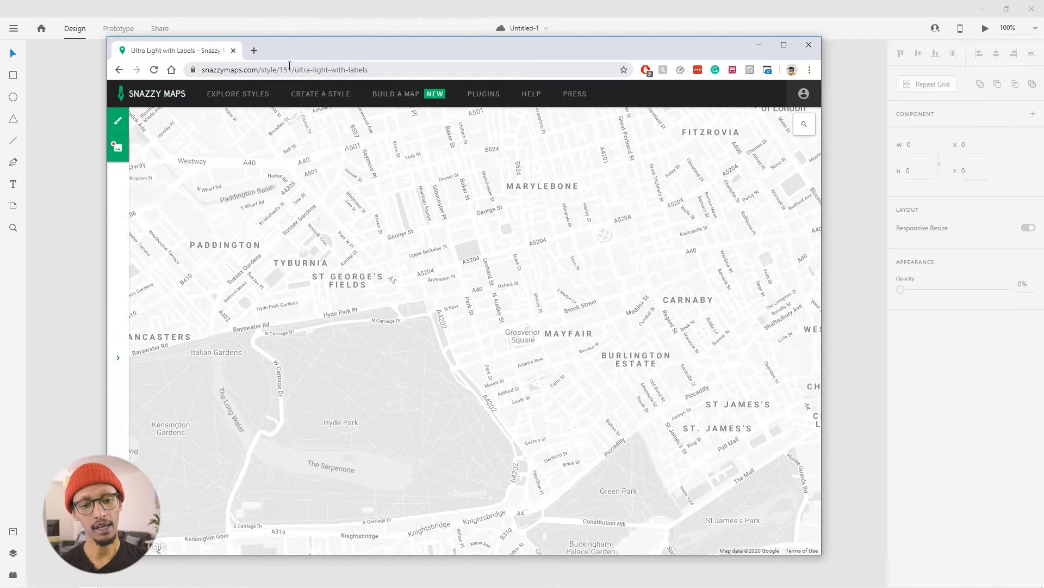
drag(476, 269, 450, 361)
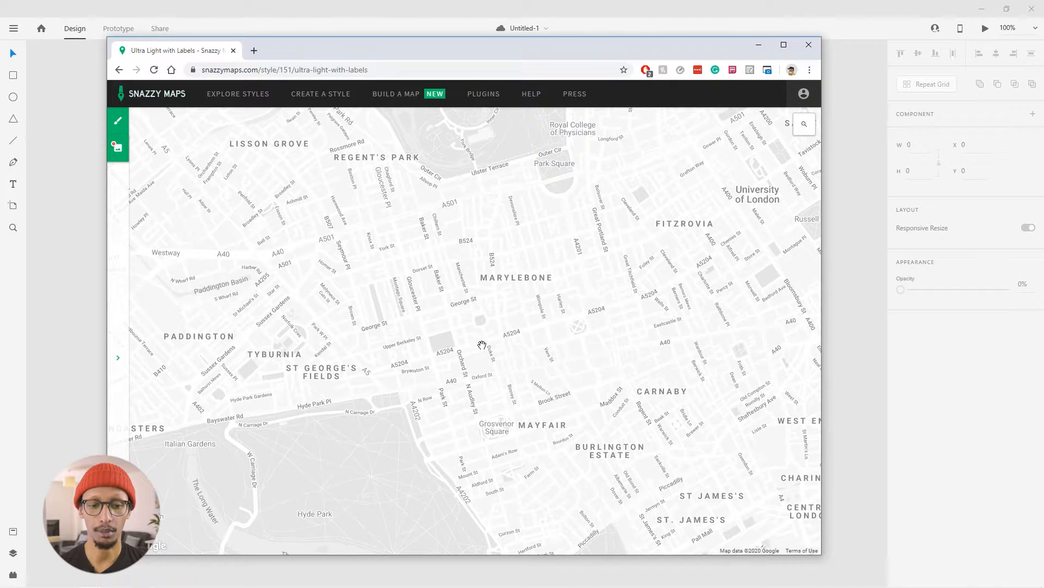
scroll(453, 396, up, 1)
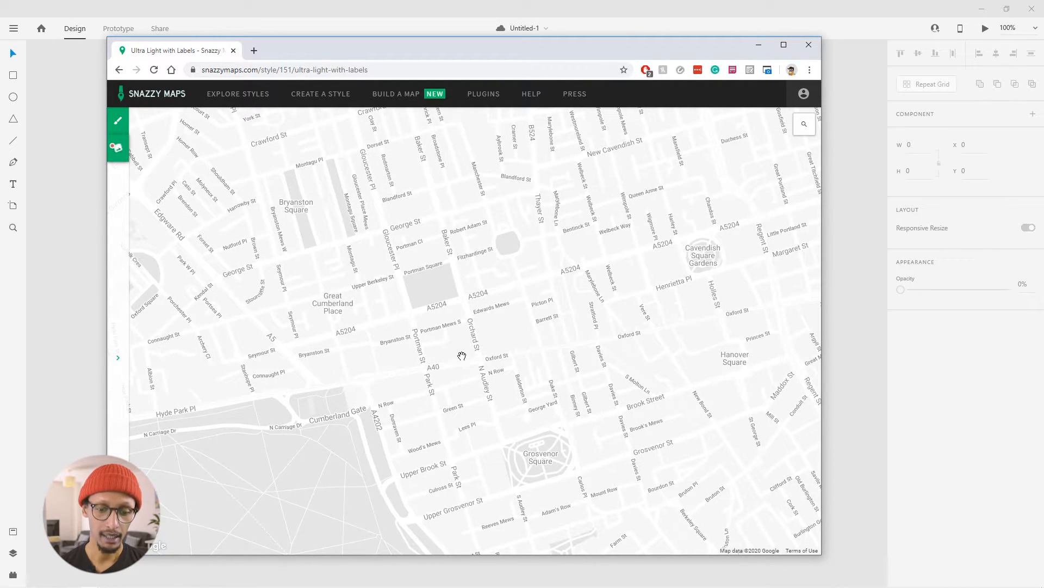
- Capture a portrait page snippet of the map with the screenshot extension and open the captured image in a new tab
click(767, 69)
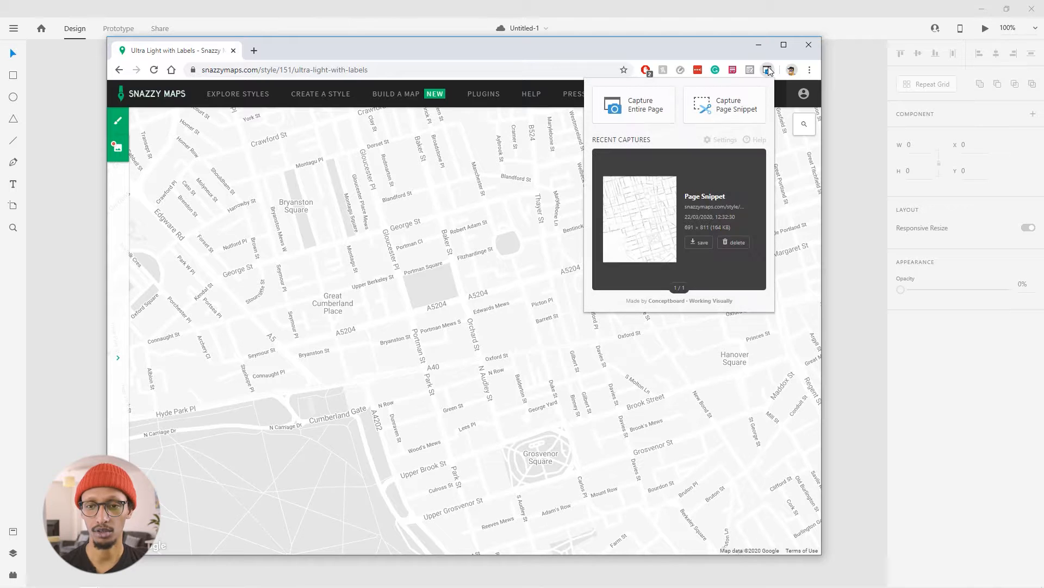
click(727, 105)
drag(259, 109, 631, 551)
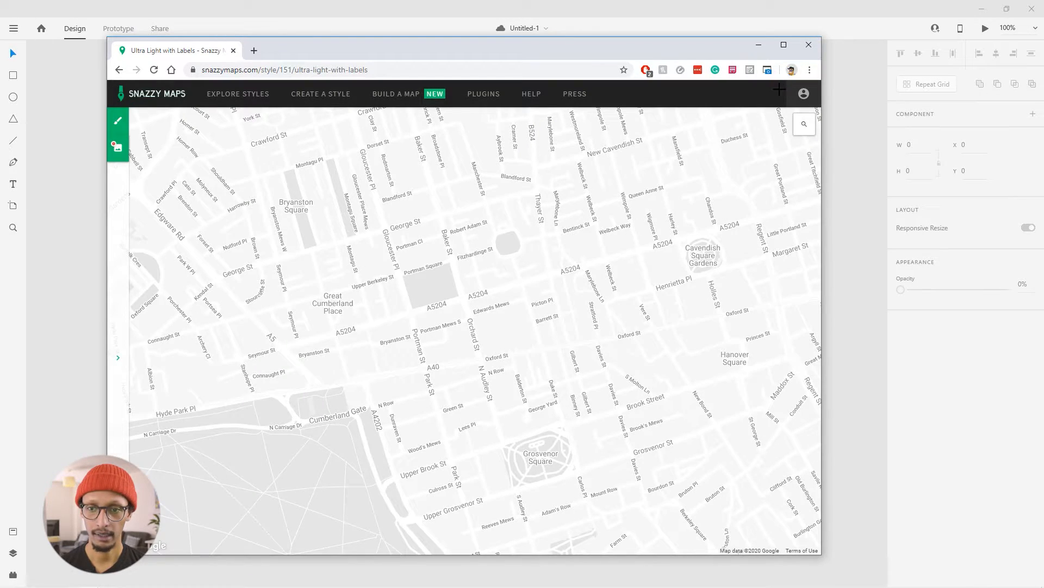
click(767, 69)
right_click(657, 195)
click(680, 203)
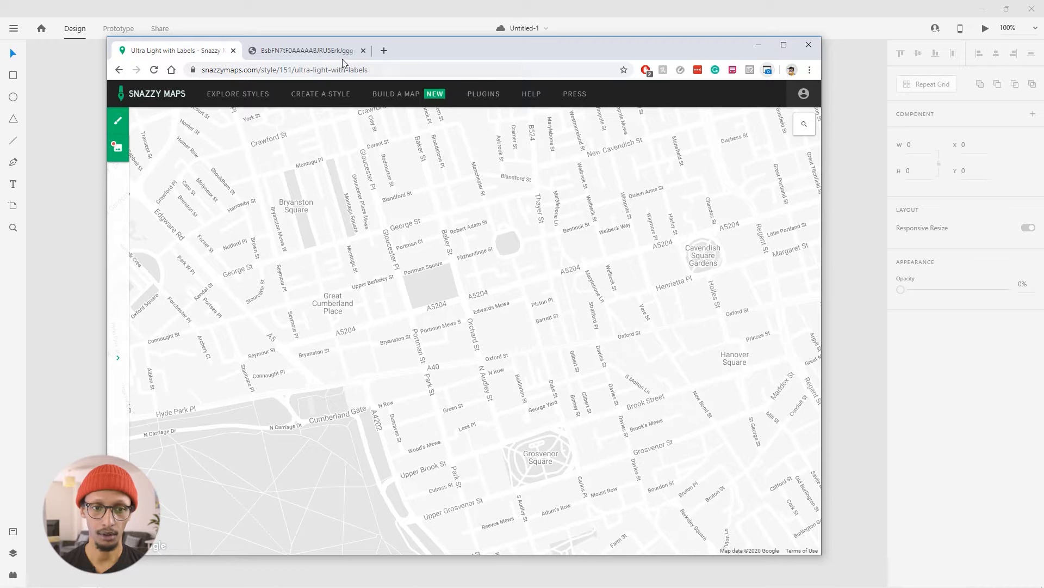
- Place the captured map image into the artboard's grey background rectangle as its image fill
click(322, 50)
drag(456, 40, 800, 28)
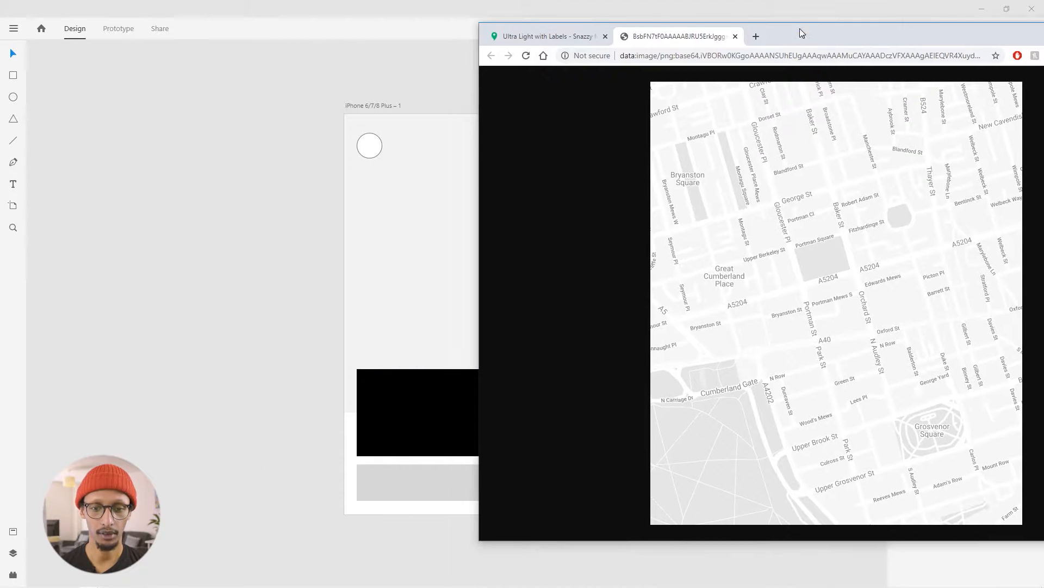
drag(409, 216, 397, 211)
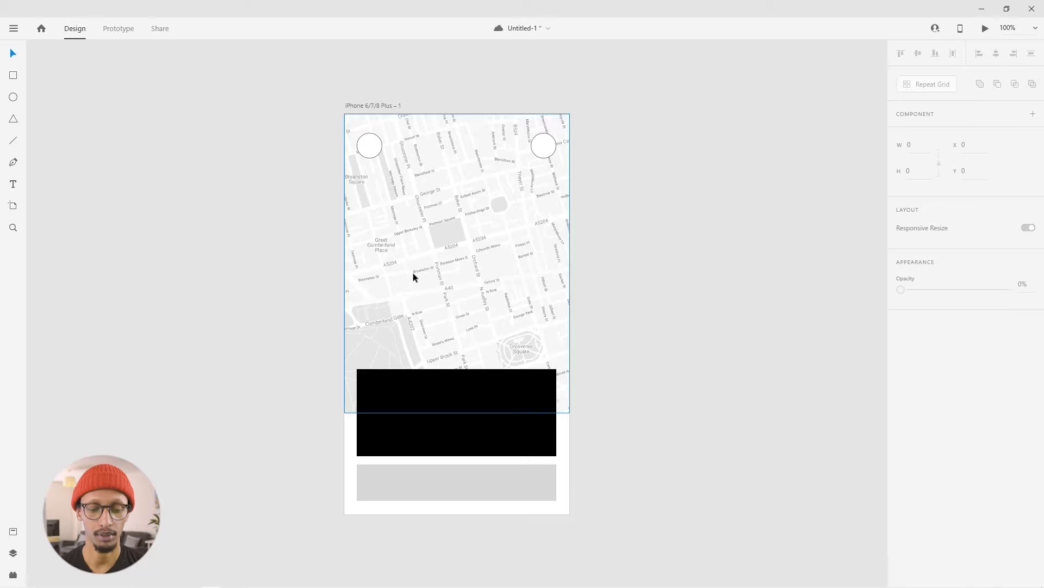
- Remove the borders from both white circles at the top of the map
scroll(472, 444, up, 2)
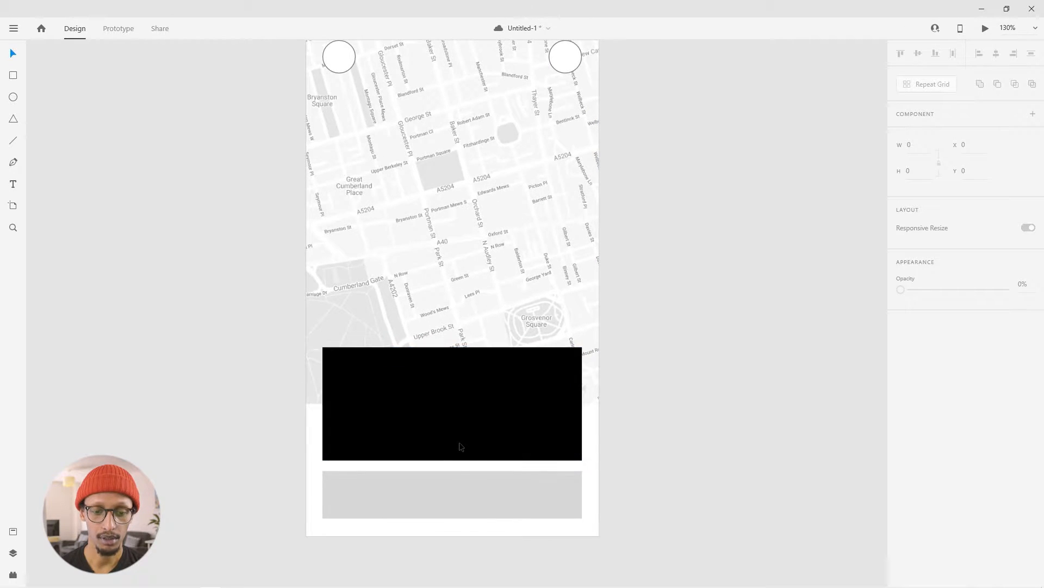
scroll(460, 446, up, 3)
scroll(333, 129, up, 1)
click(337, 154)
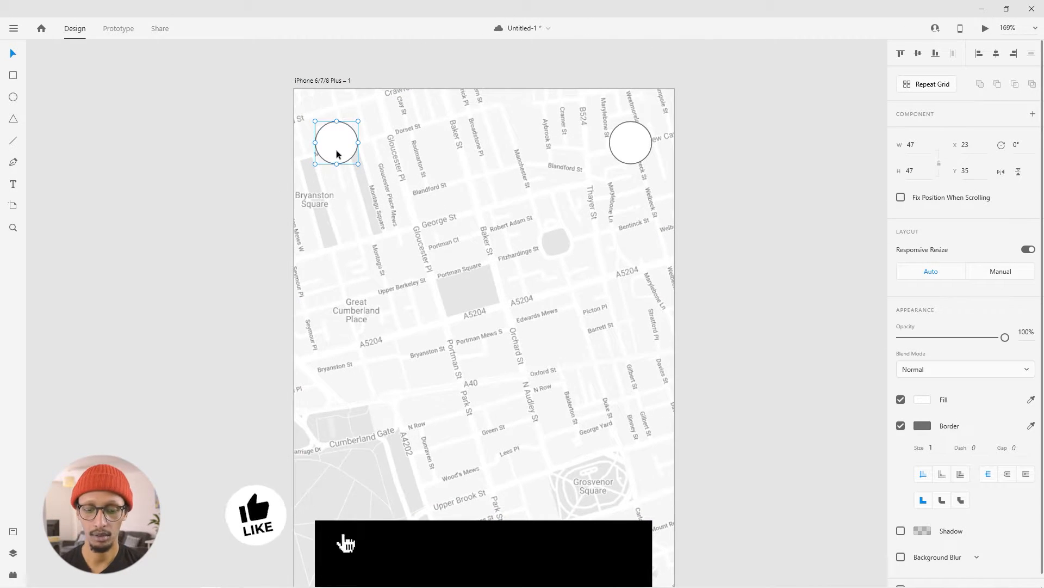
click(901, 425)
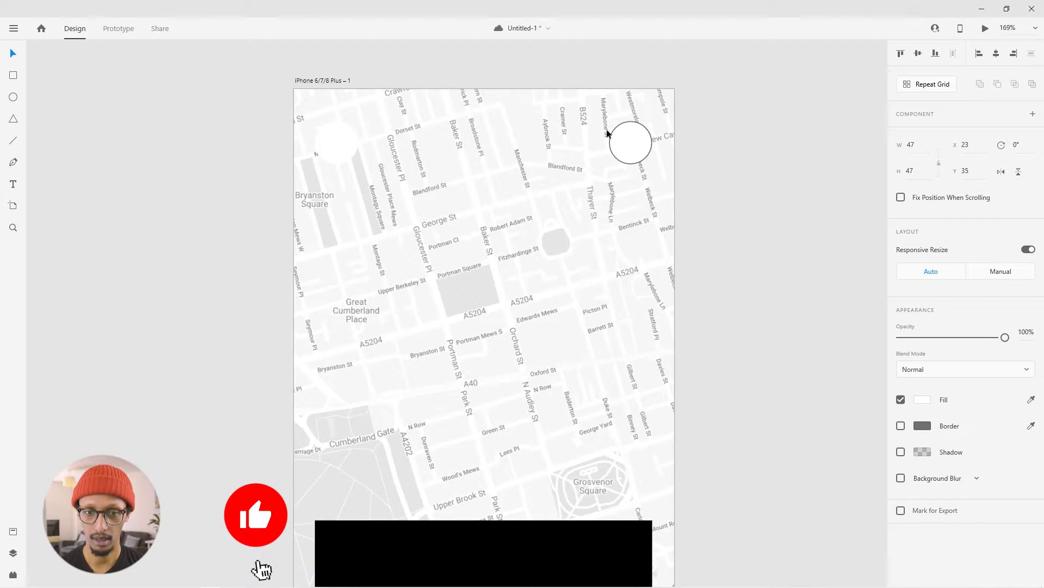
click(609, 135)
click(901, 425)
click(811, 240)
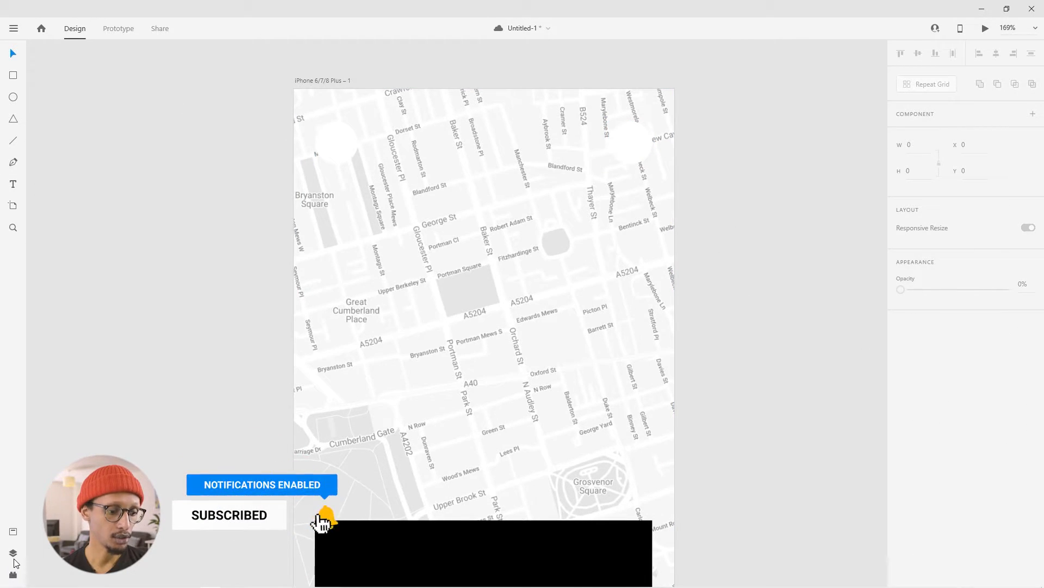
- Search for "menu" in the Icons 4 Design plugin and insert the Ionic md-menu icon
click(13, 574)
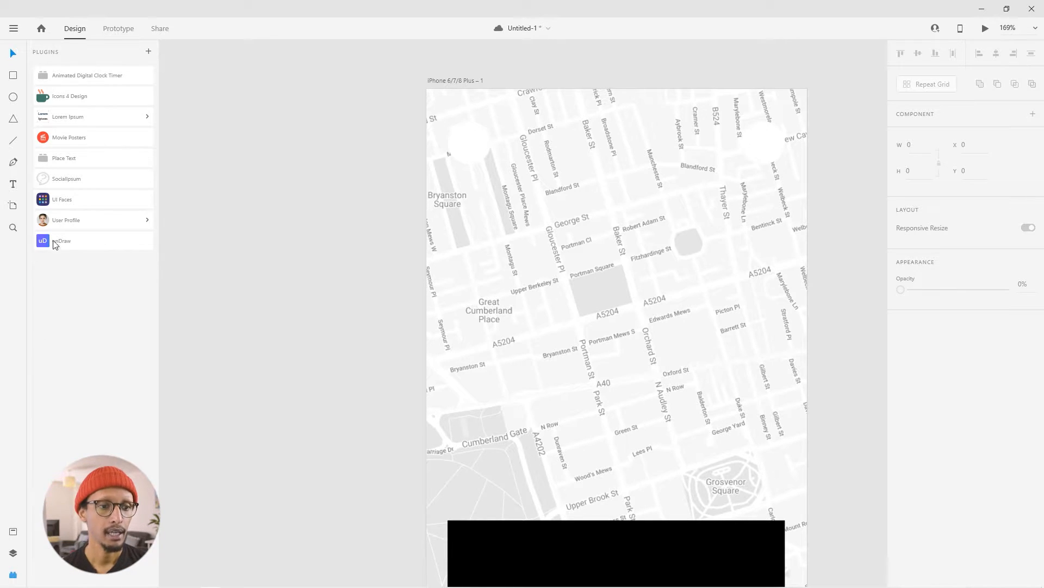
click(107, 102)
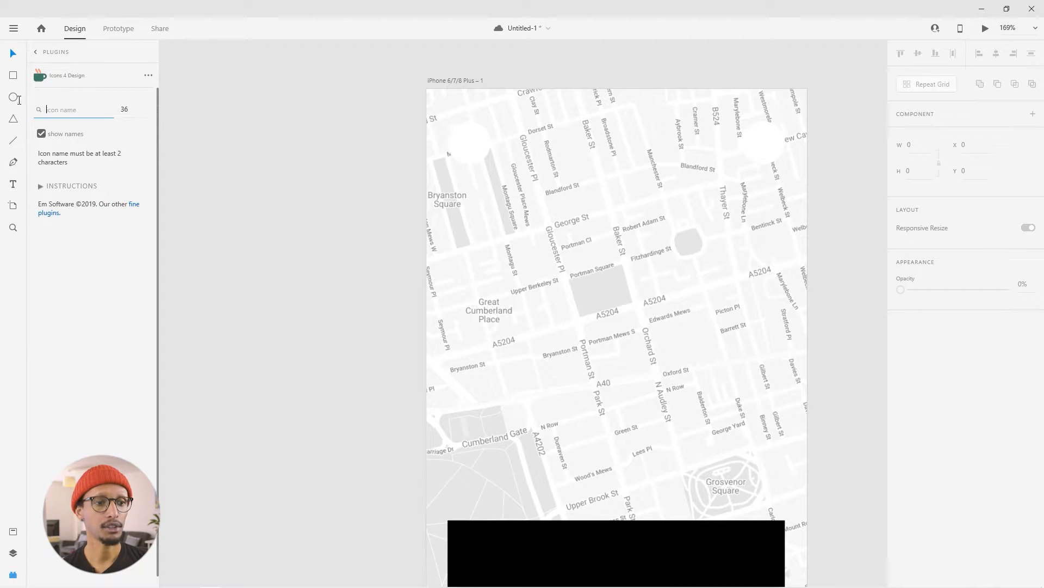
text(menu)
click(121, 113)
drag(122, 112, 115, 112)
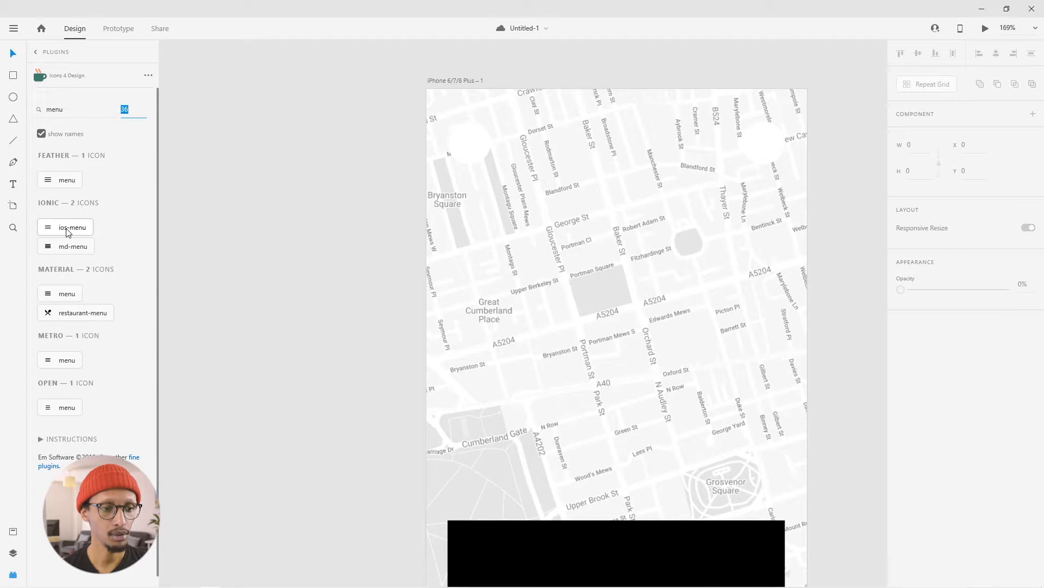
click(70, 246)
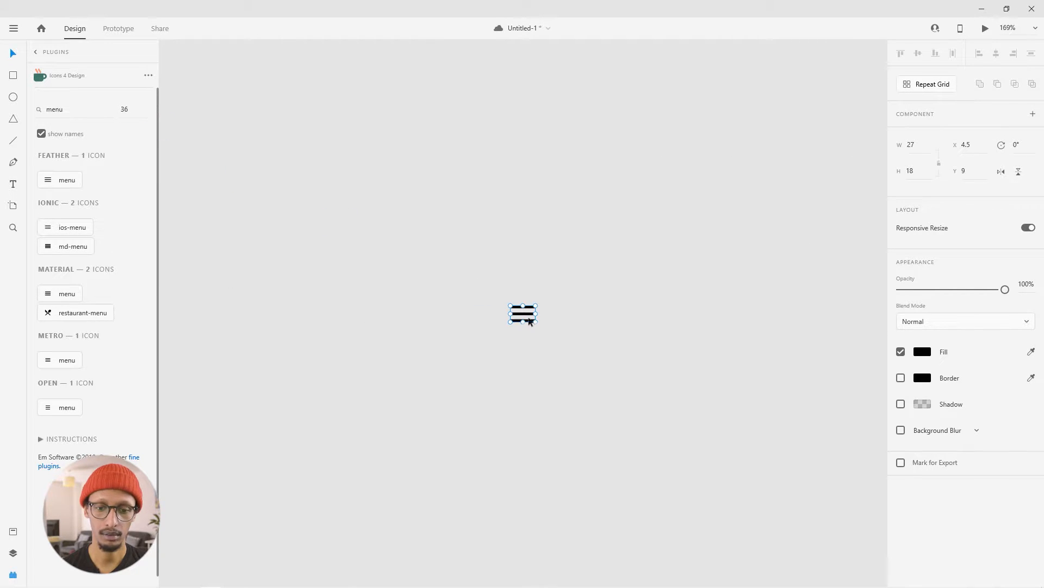
- Move the menu icon onto the artboard and centre it in the upper-left white circle
scroll(754, 363, right, 1)
drag(479, 318, 883, 424)
drag(831, 439, 474, 296)
key(ctrl+z)
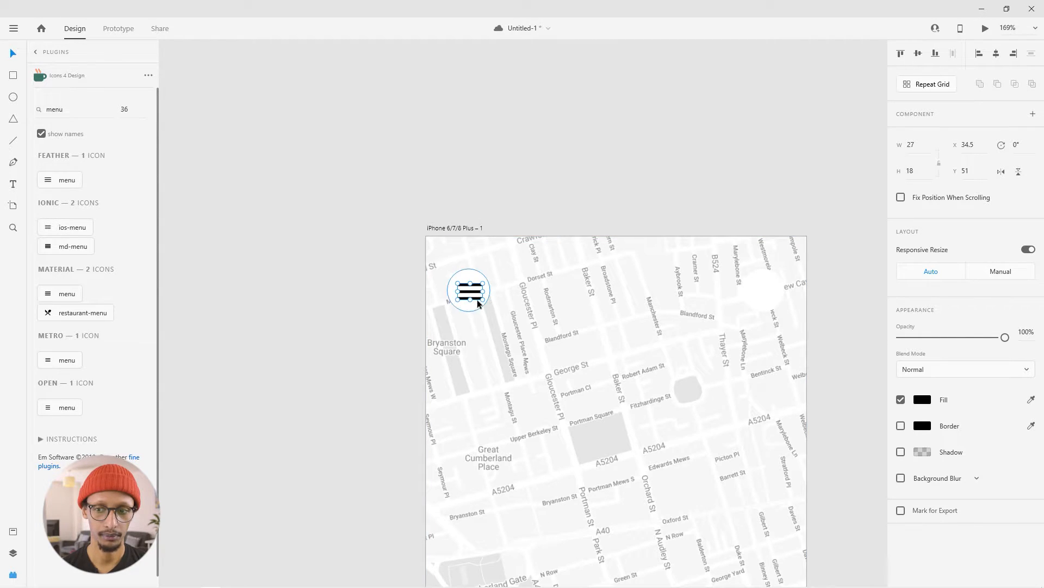
drag(482, 299, 474, 290)
click(374, 269)
drag(344, 346, 235, 275)
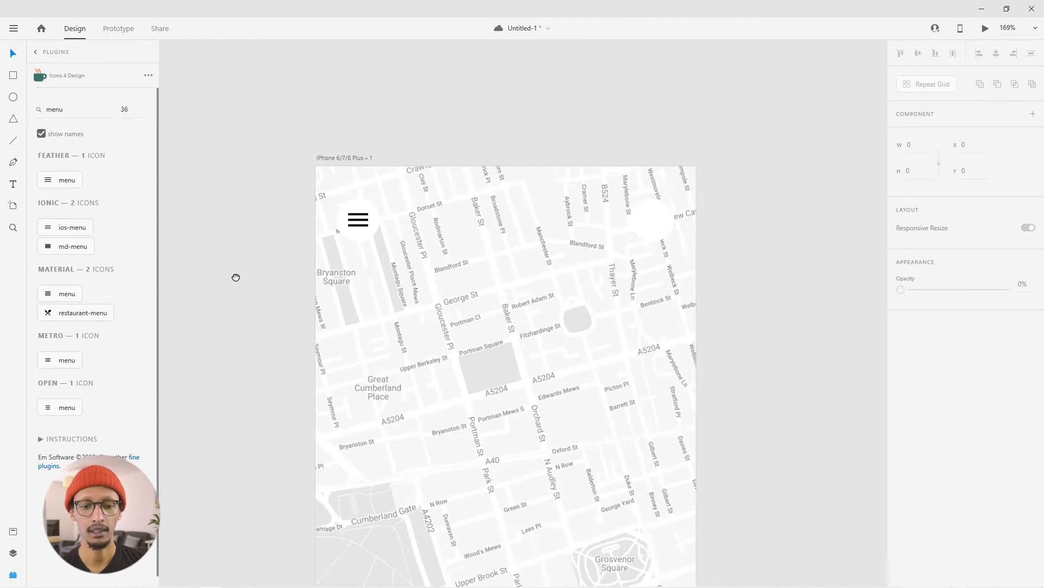
- Search the icon plugin for "user" with size 26 and insert the outlined user icon
click(46, 110)
key(ctrl+a)
text(us)
click(135, 111)
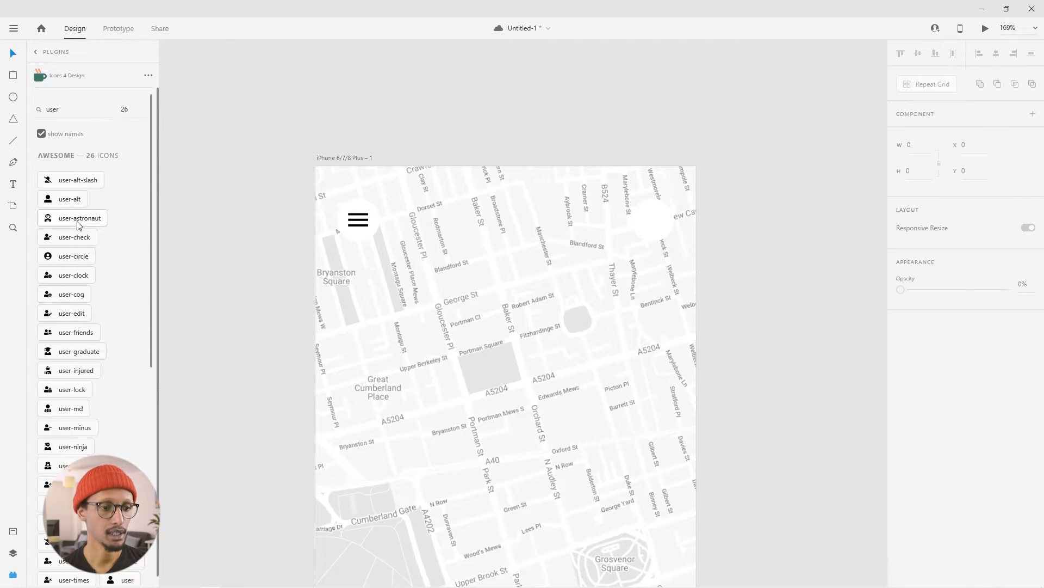
scroll(111, 382, down, 5)
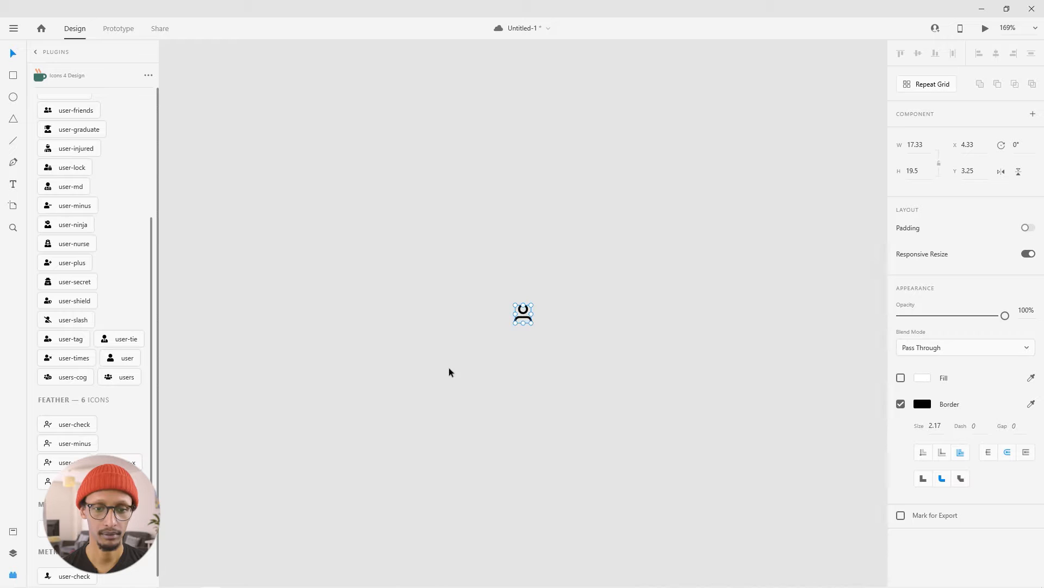
- Move the user icon onto the artboard and centre it in the upper-right white circle
drag(526, 317, 582, 332)
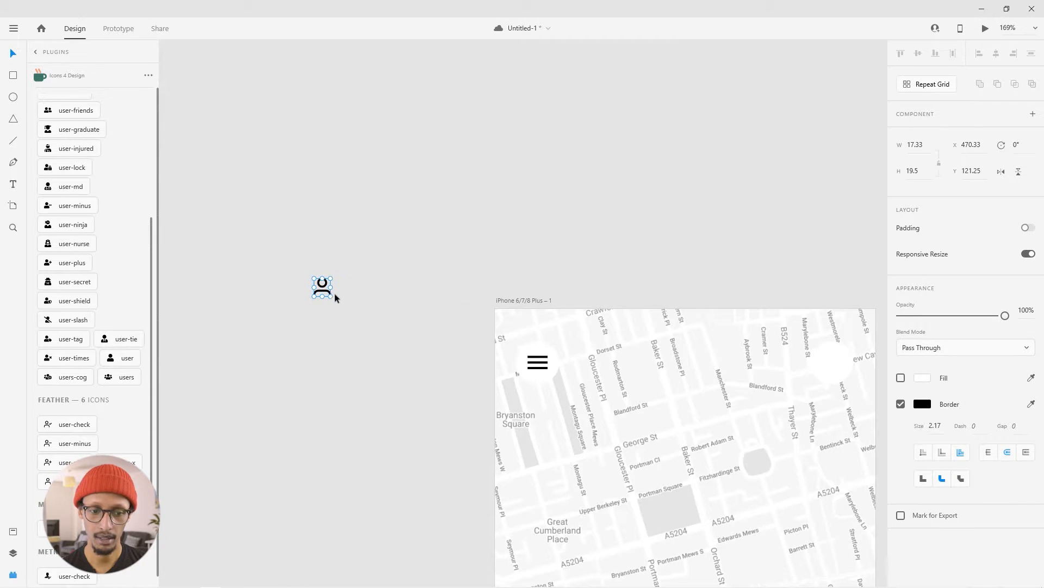
drag(326, 291, 357, 300)
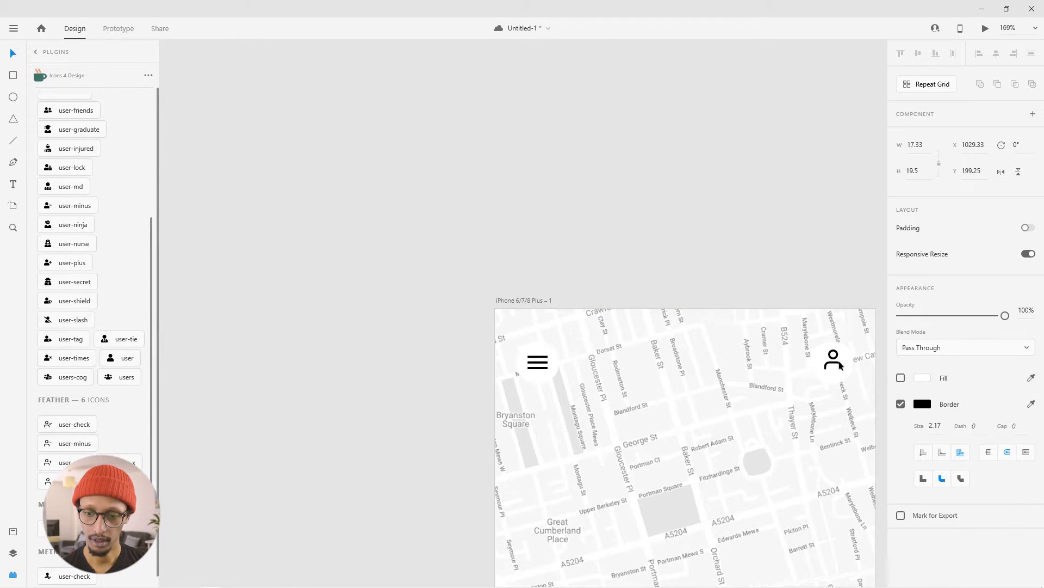
drag(828, 391, 643, 341)
key(ctrl+z)
click(730, 338)
drag(458, 473, 410, 330)
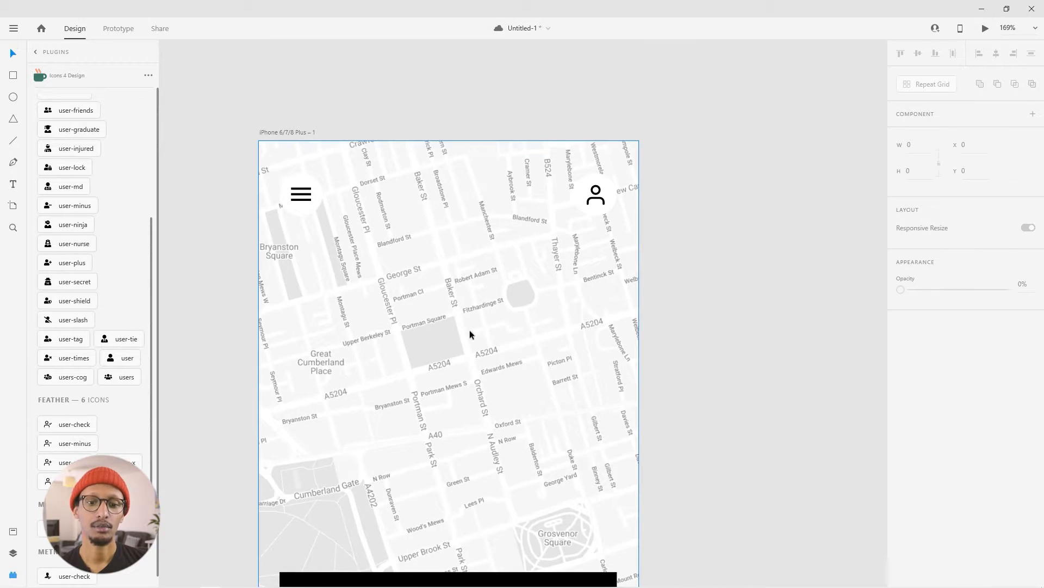
- Add a shadow to both white circles behind the menu and user icons
click(305, 212)
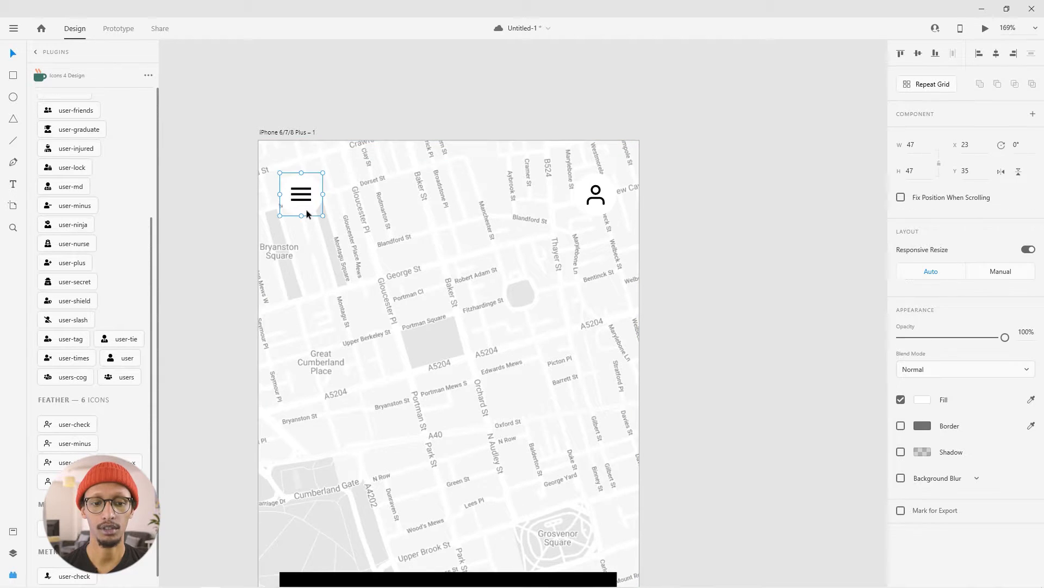
shift+click(597, 207)
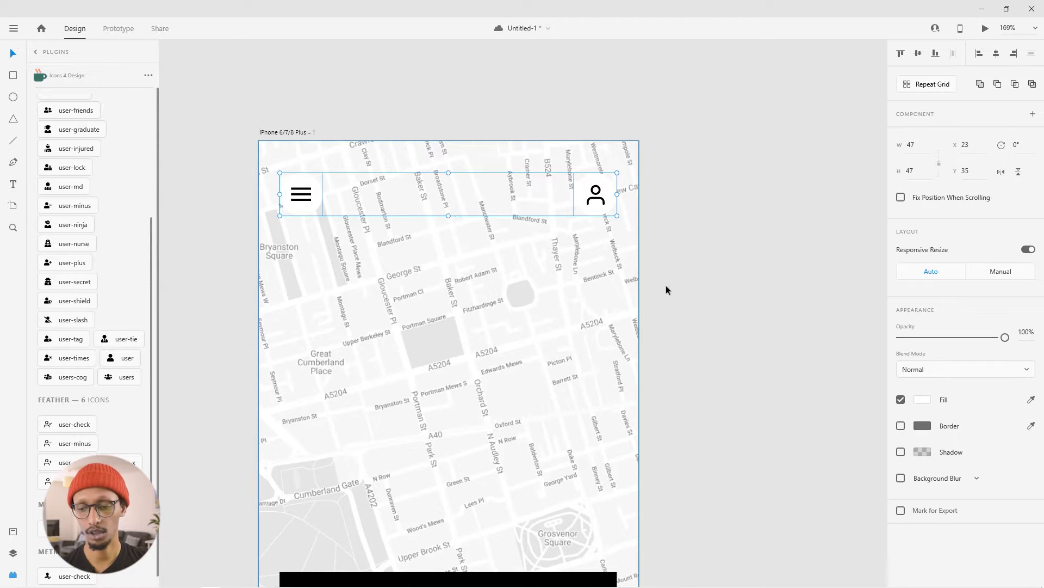
click(901, 452)
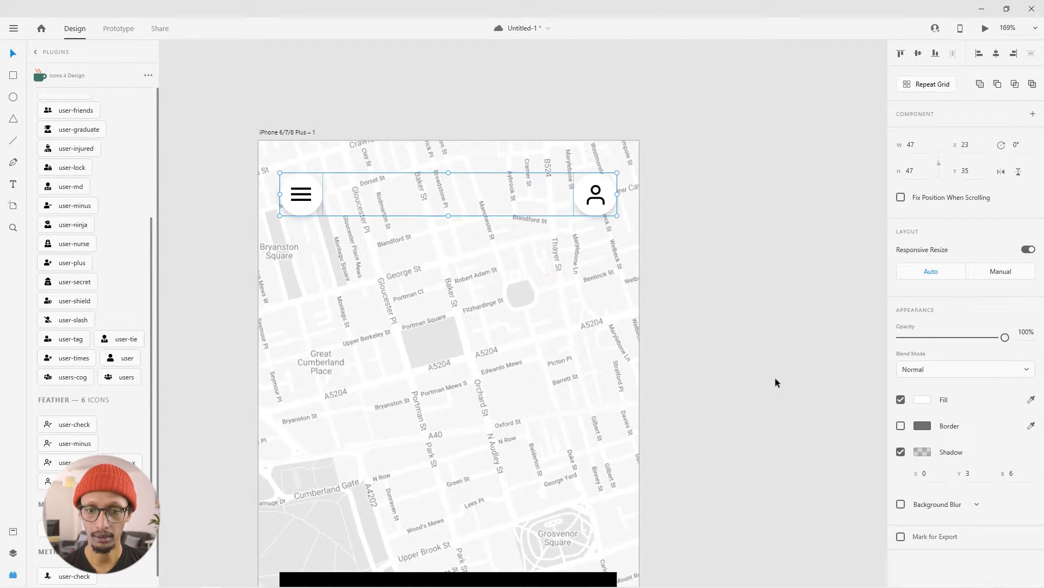
click(756, 354)
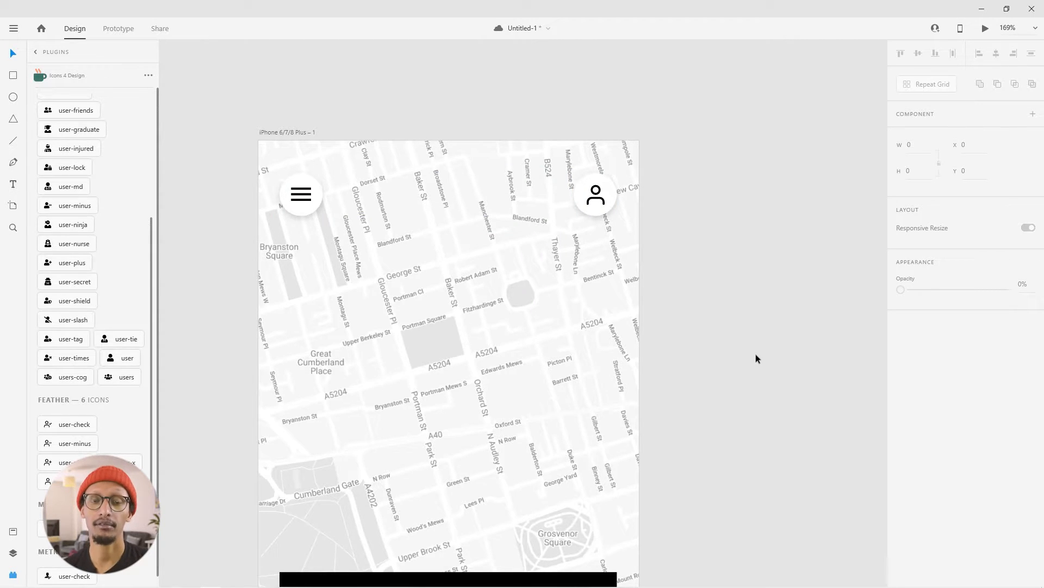
- Draw an area text box about 340 by 80 in the upper part of the black block
drag(724, 409, 698, 321)
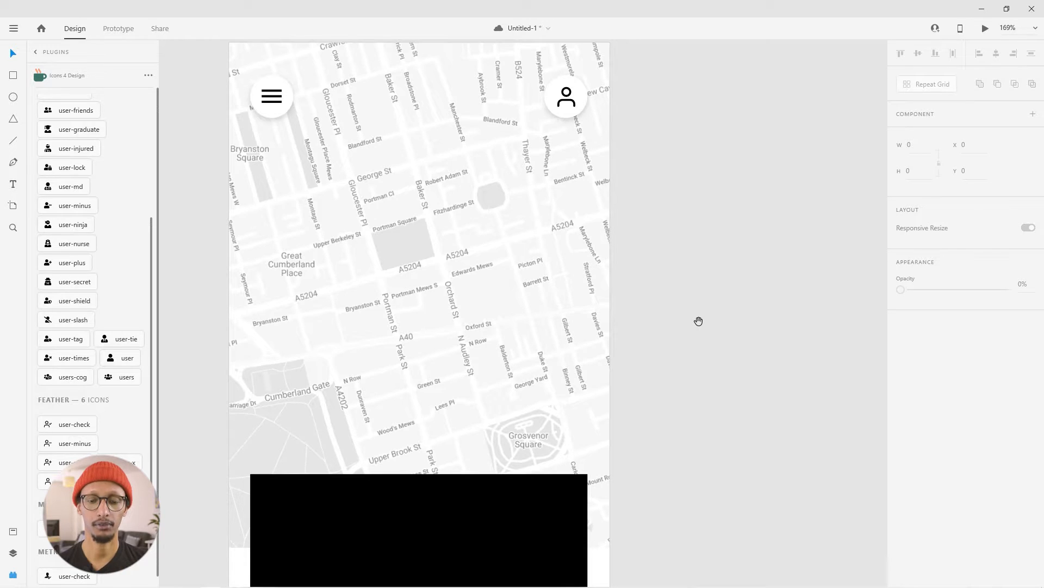
drag(676, 374, 745, 205)
drag(728, 395, 730, 314)
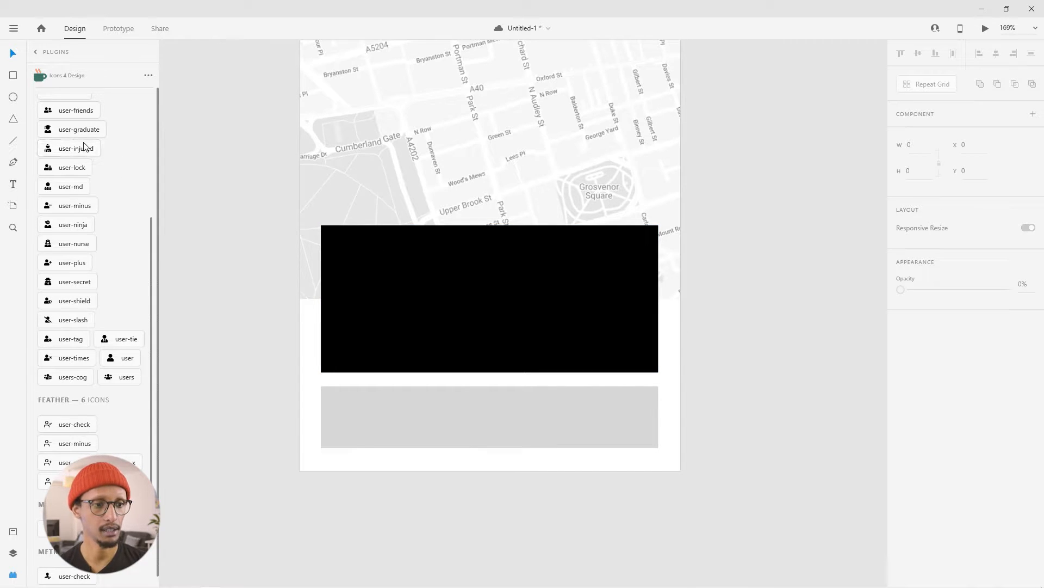
click(13, 185)
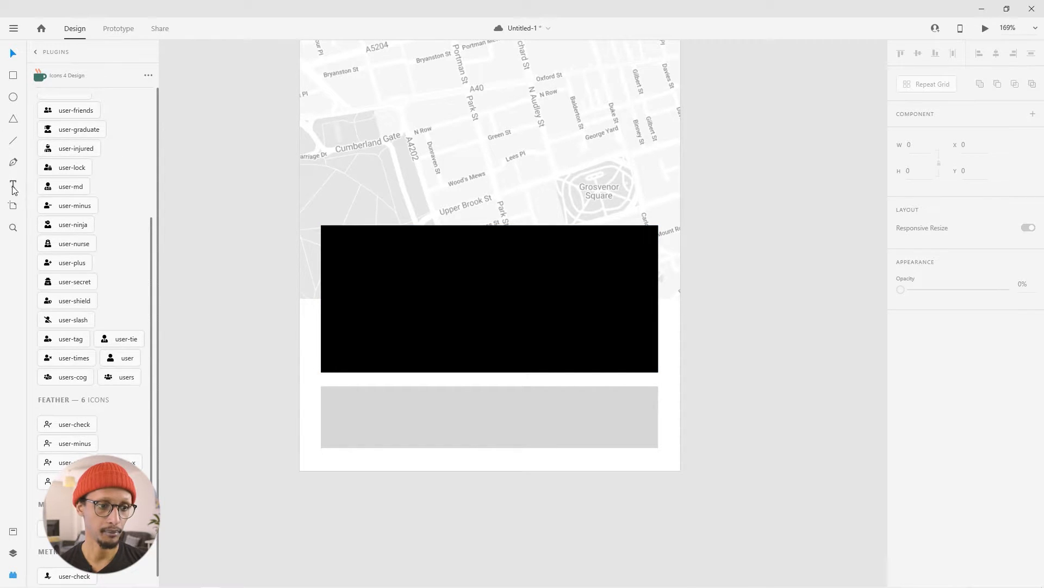
drag(339, 243, 643, 324)
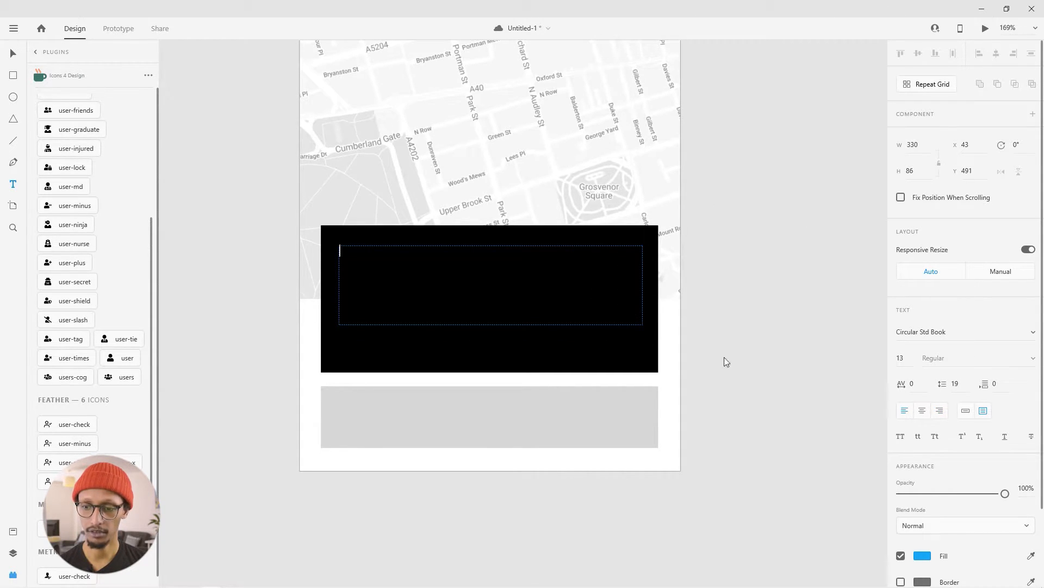
click(338, 243)
click(376, 247)
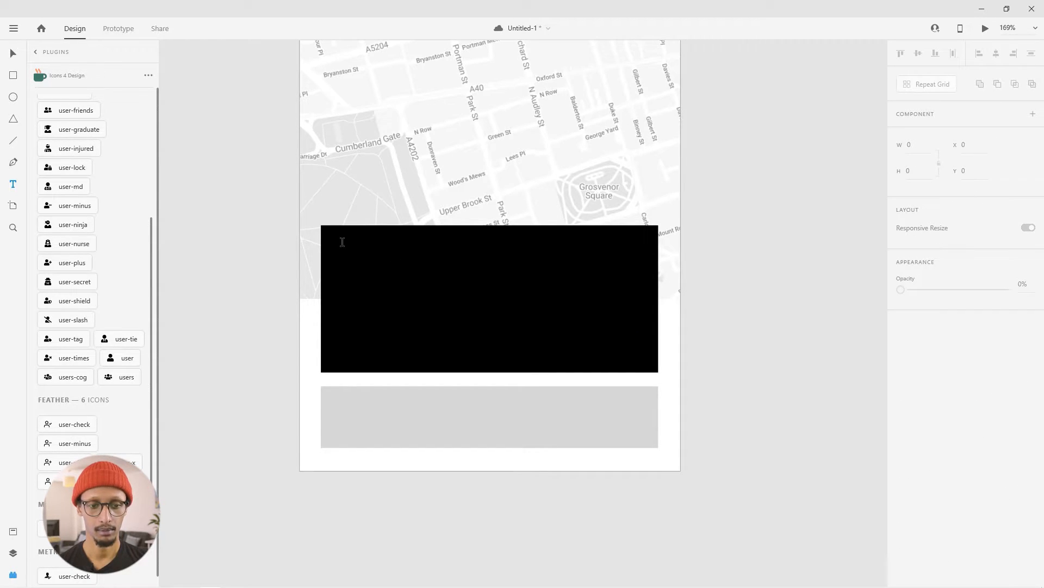
drag(334, 246, 646, 320)
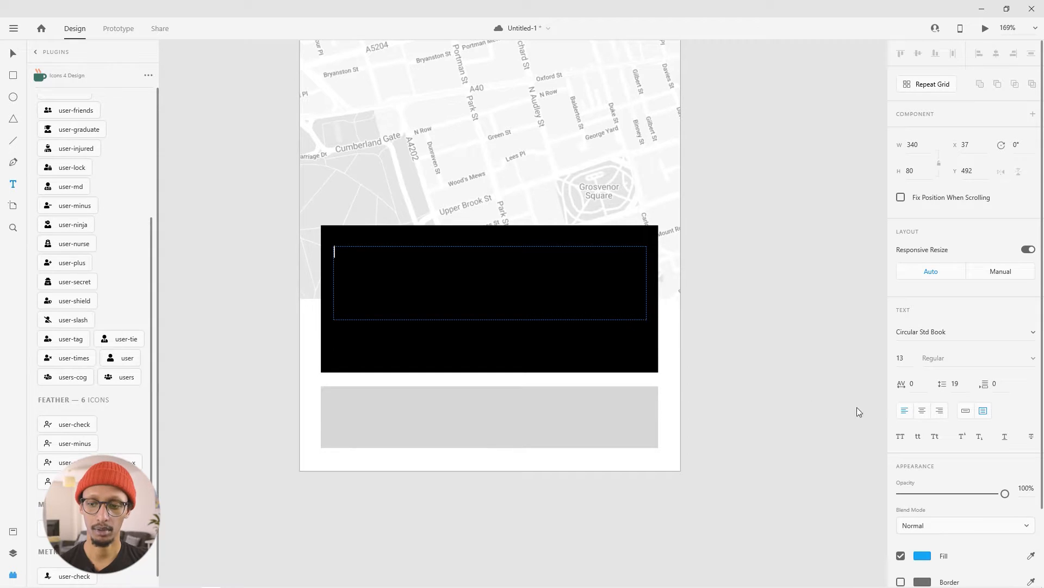
- Enter a "Hey" greeting with the person's first name and a comma, and "It's a lovely day today, where would you like to go?" below
text(Hey K)
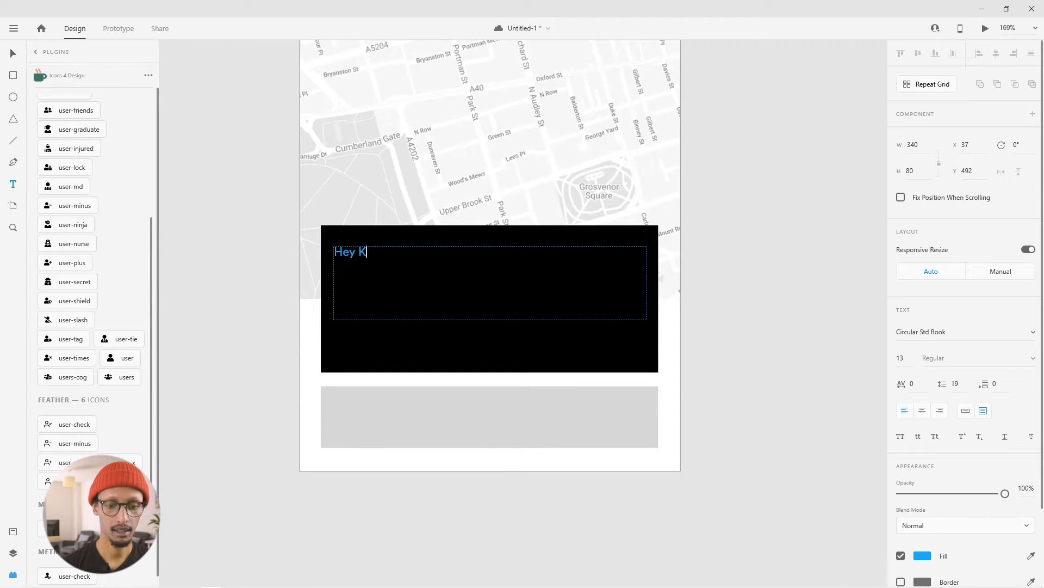
text(halid, It's a l)
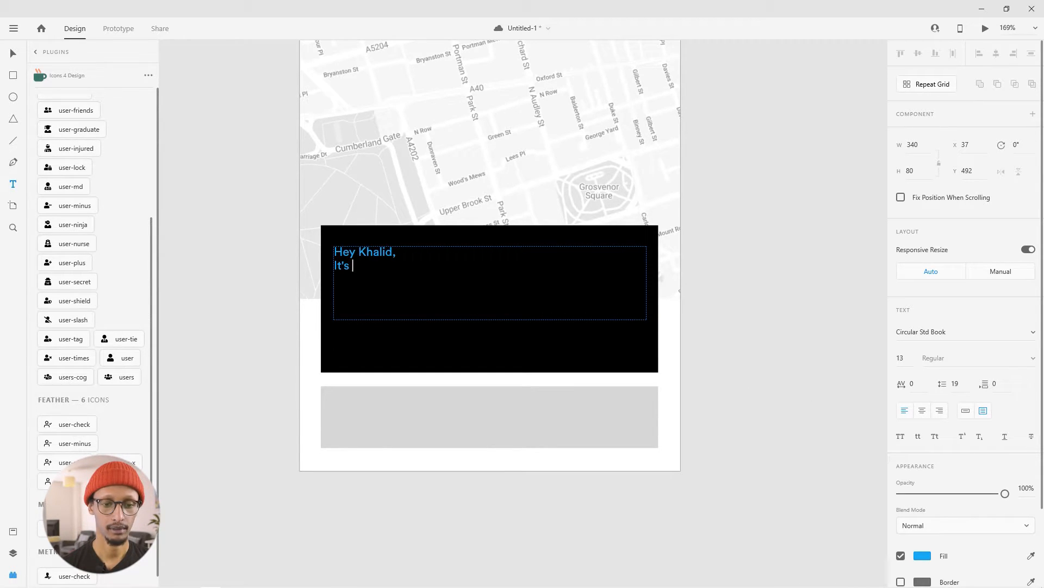
text(ovely )
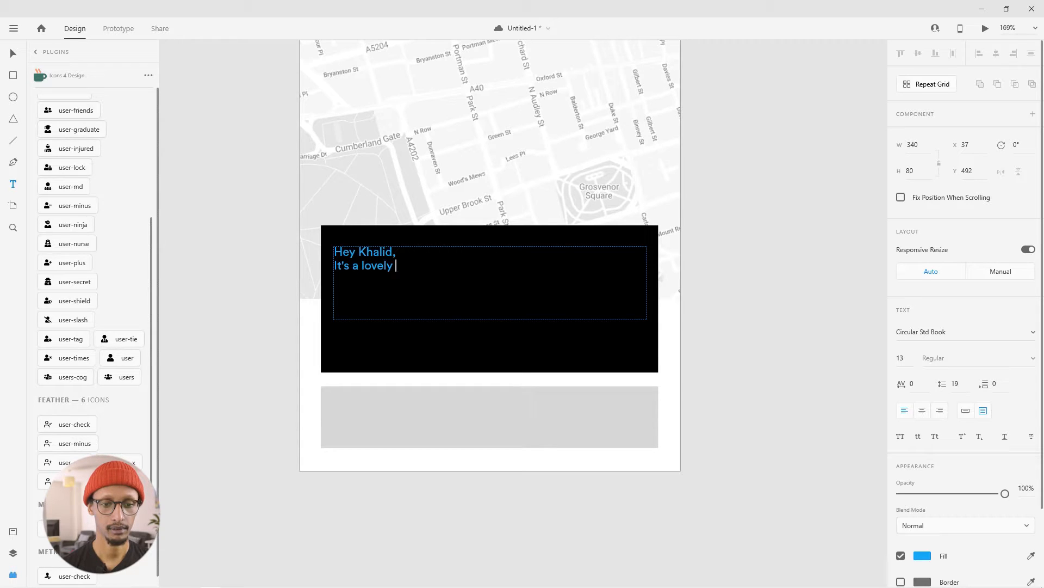
text(day today, wher)
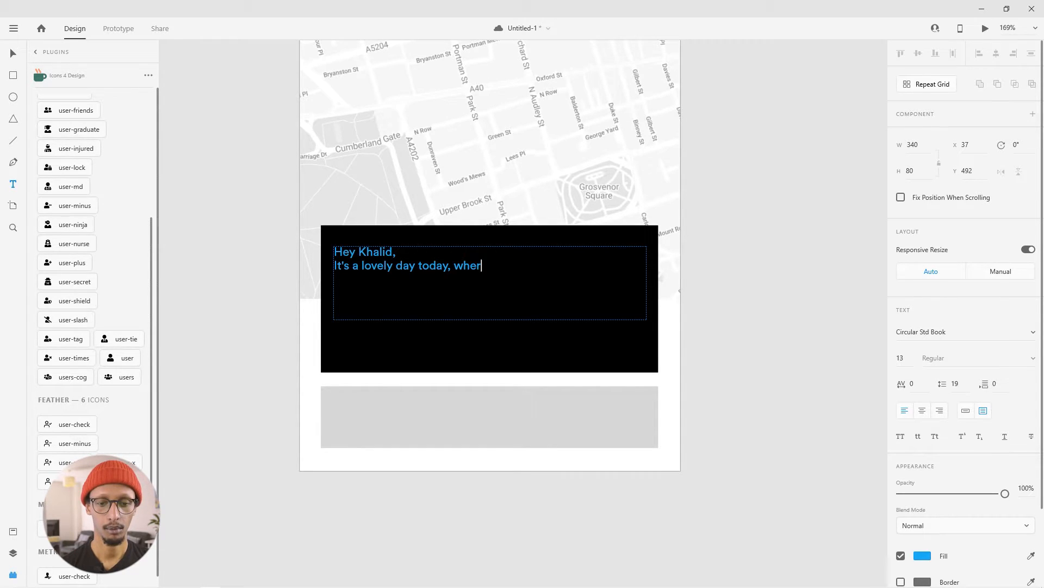
text(e would you li)
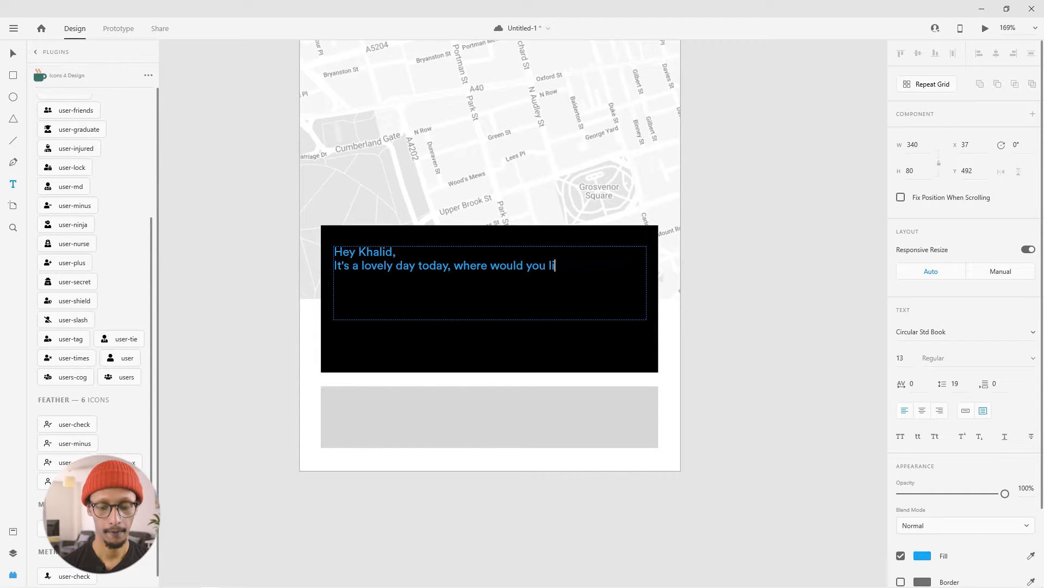
text(ke to go)
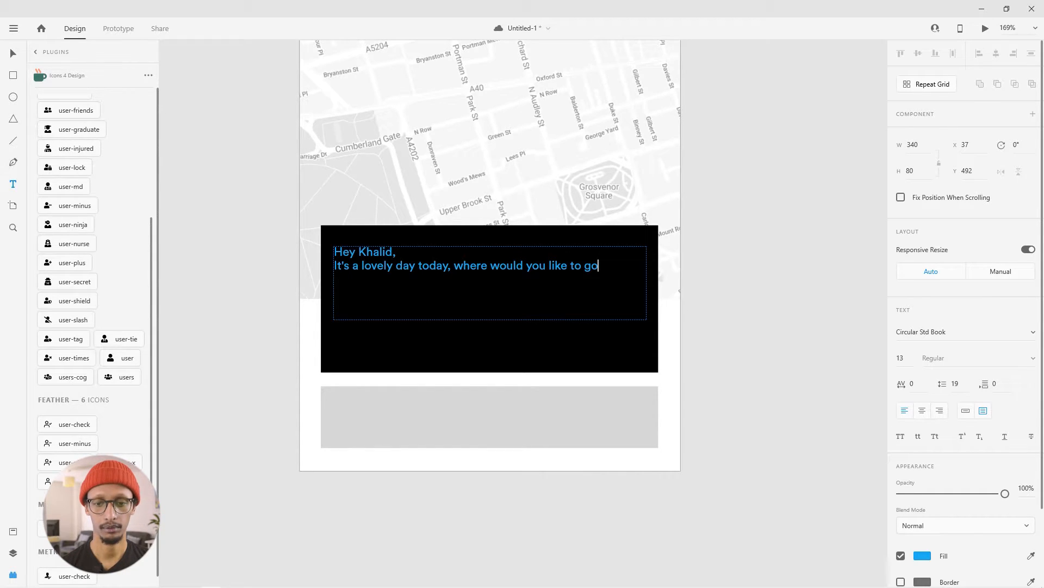
text(?)
- Set the whole greeting text to size 22 with a white #FFFFFF fill
key(ctrl+a)
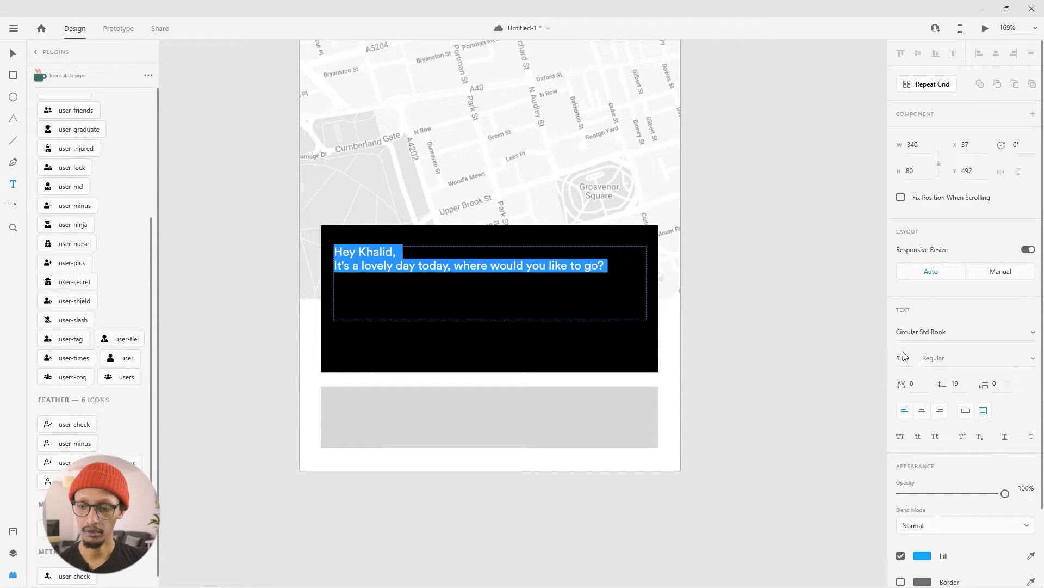
drag(906, 358, 886, 361)
text(22)
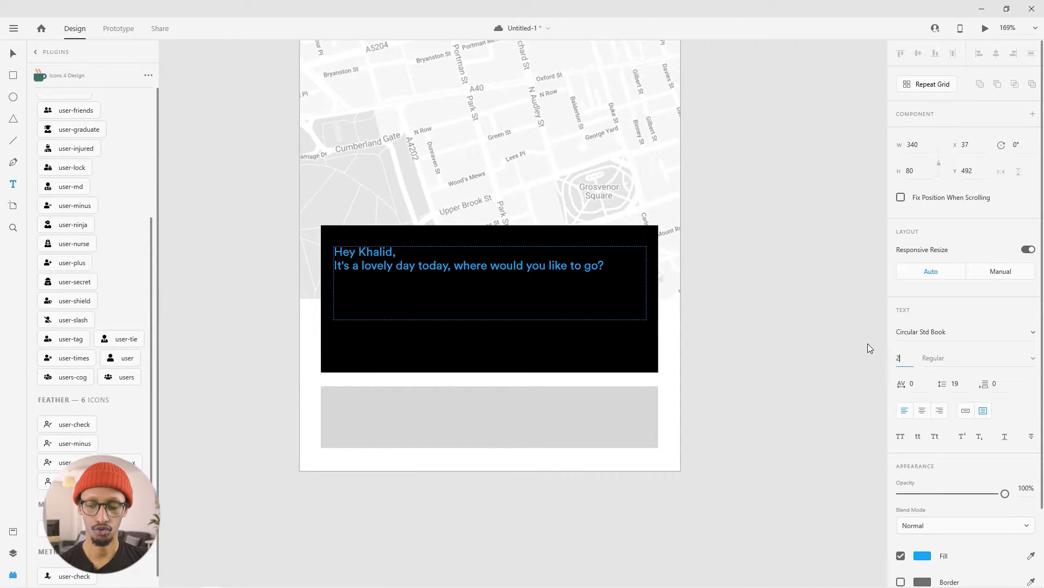
key(Return)
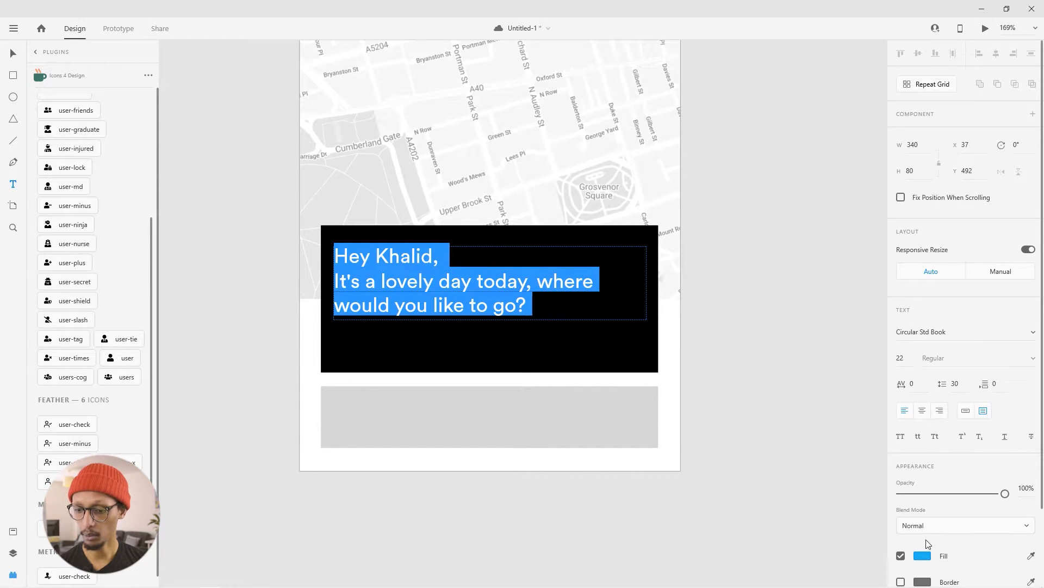
scroll(930, 539, down, 3)
click(922, 464)
drag(779, 432, 669, 277)
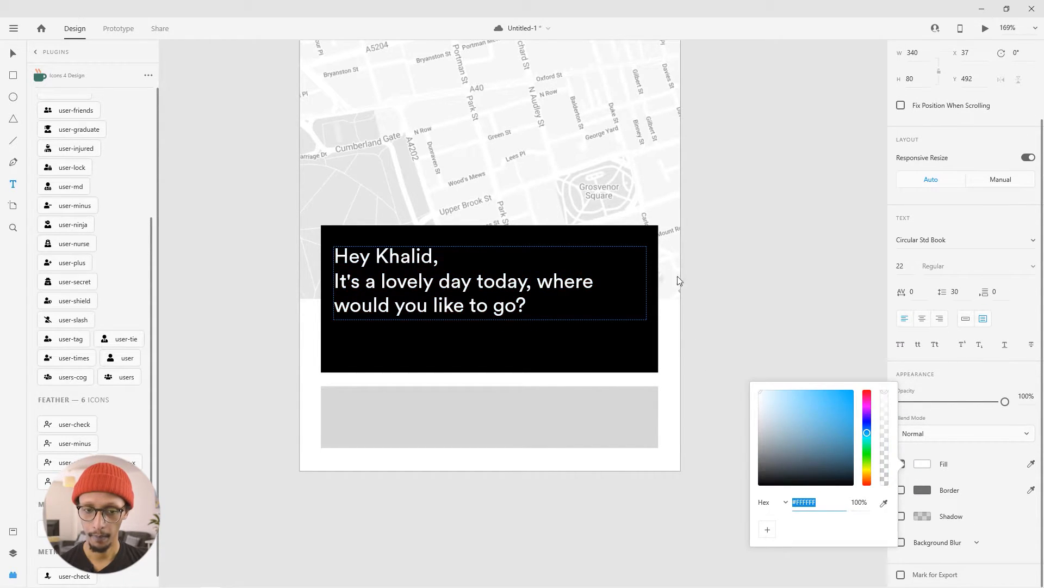
click(665, 278)
- Reduce the size of all the greeting text to 20
click(495, 313)
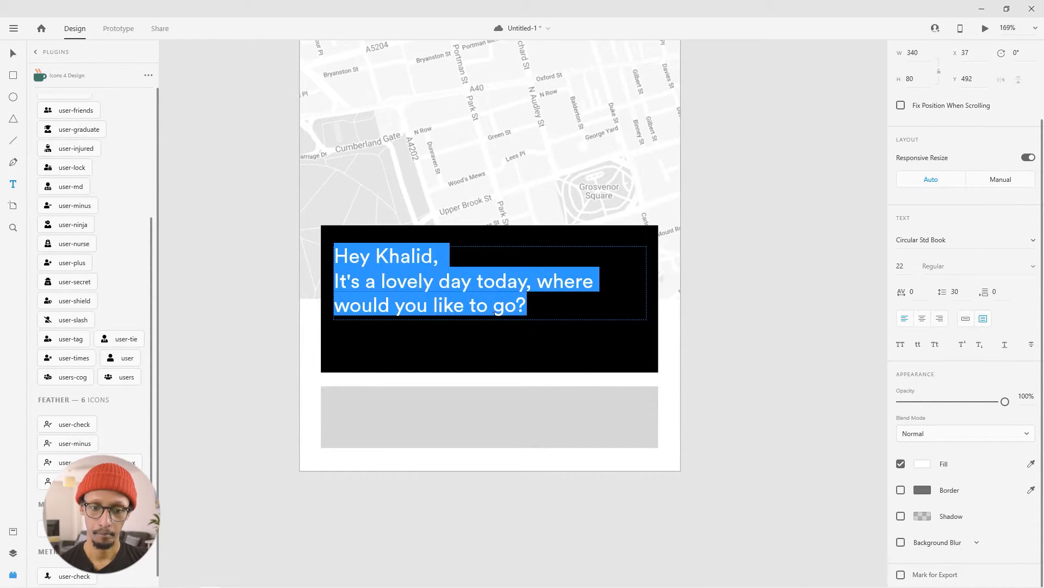
click(902, 265)
key(Return)
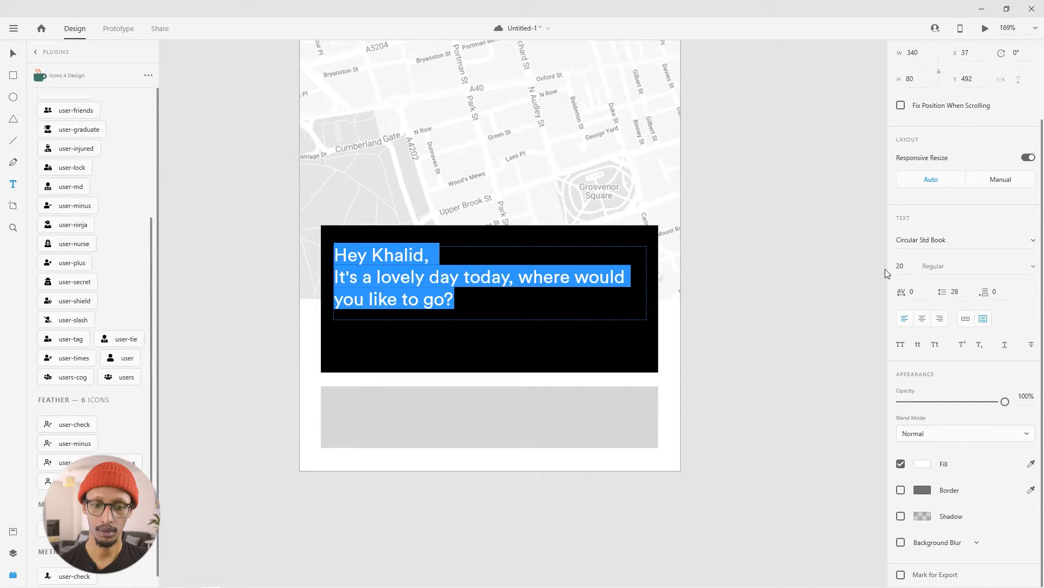
key(Escape)
- Set the first line of the greeting in Circular Std Bold
mouse_move(233, 209)
mouse_down()
mouse_move(438, 261)
mouse_move(314, 252)
mouse_up()
click(435, 254)
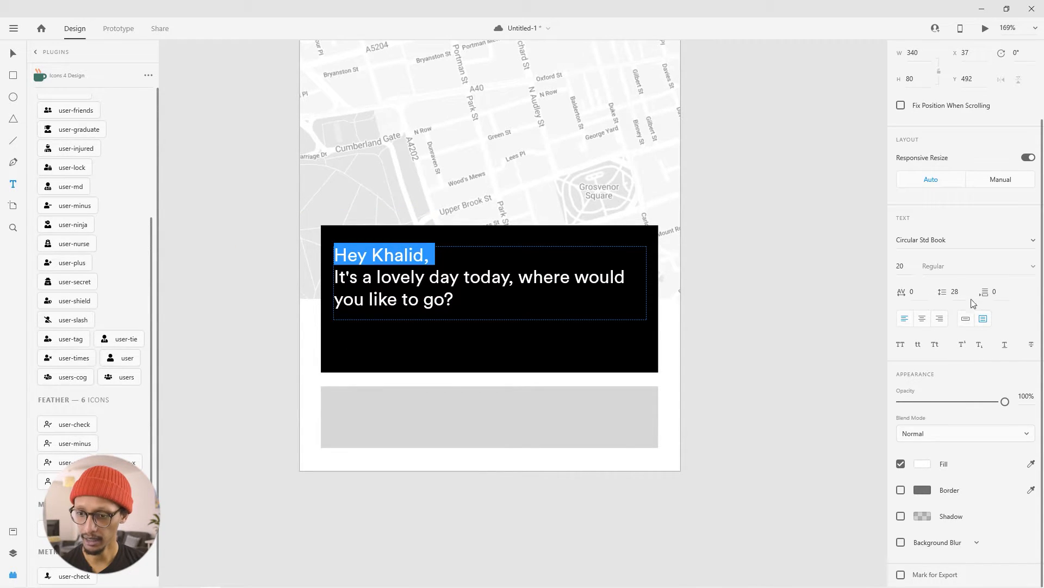
click(1033, 245)
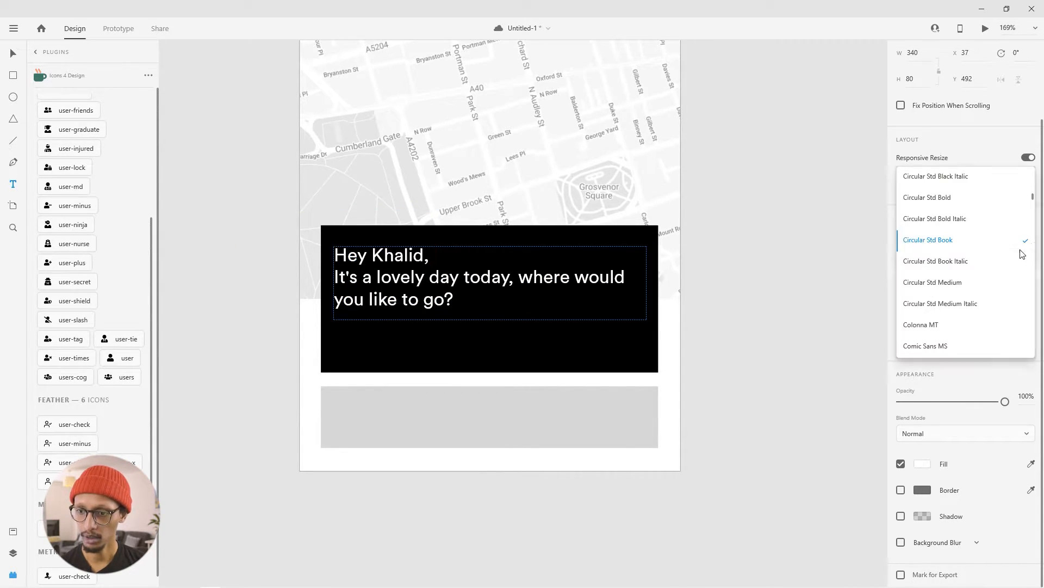
click(940, 203)
key(Escape)
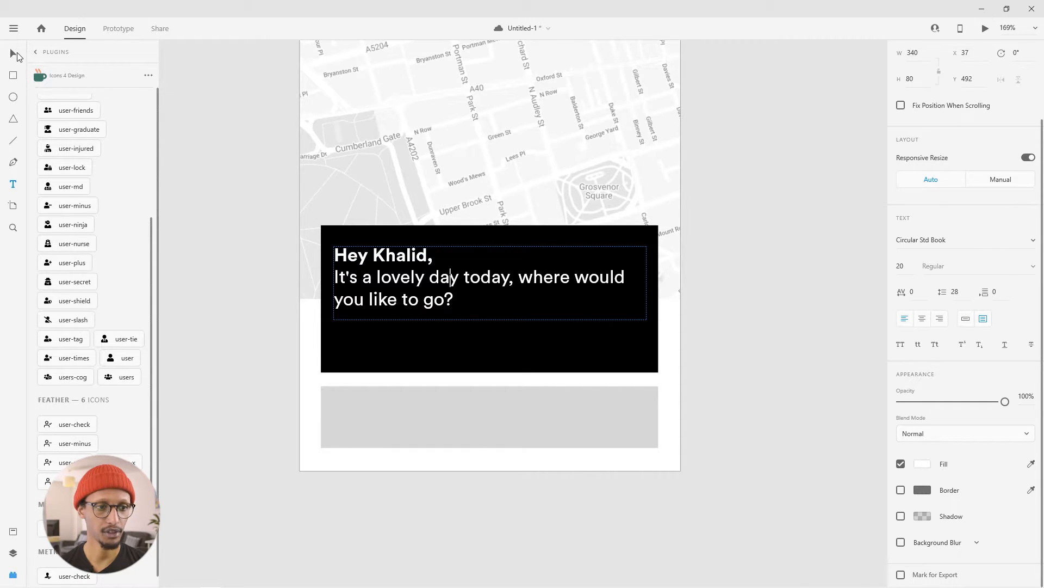
click(189, 99)
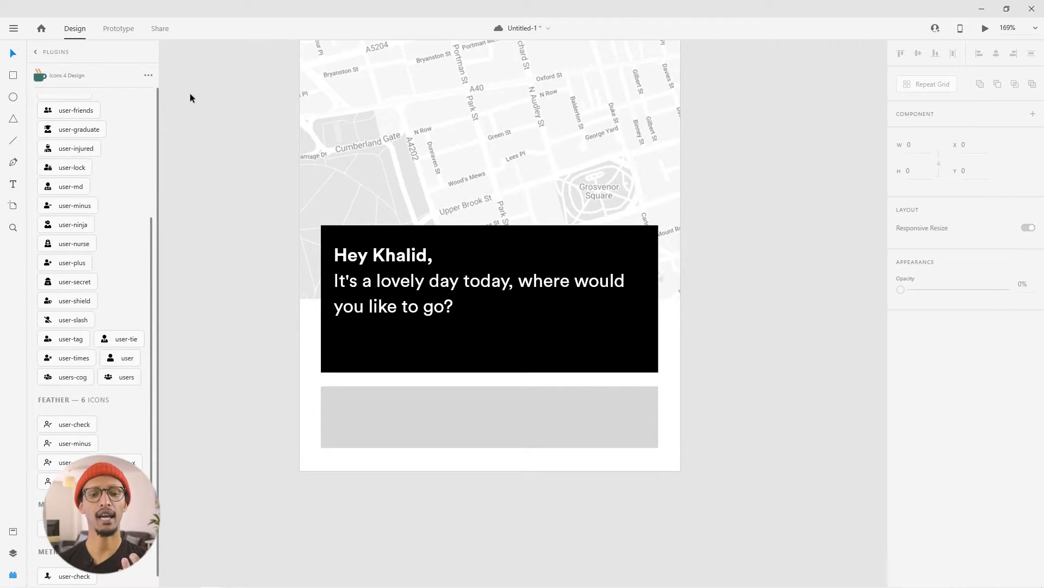
- Narrow the greeting text box to about 320 wide, with its left edge at about X 45
click(345, 286)
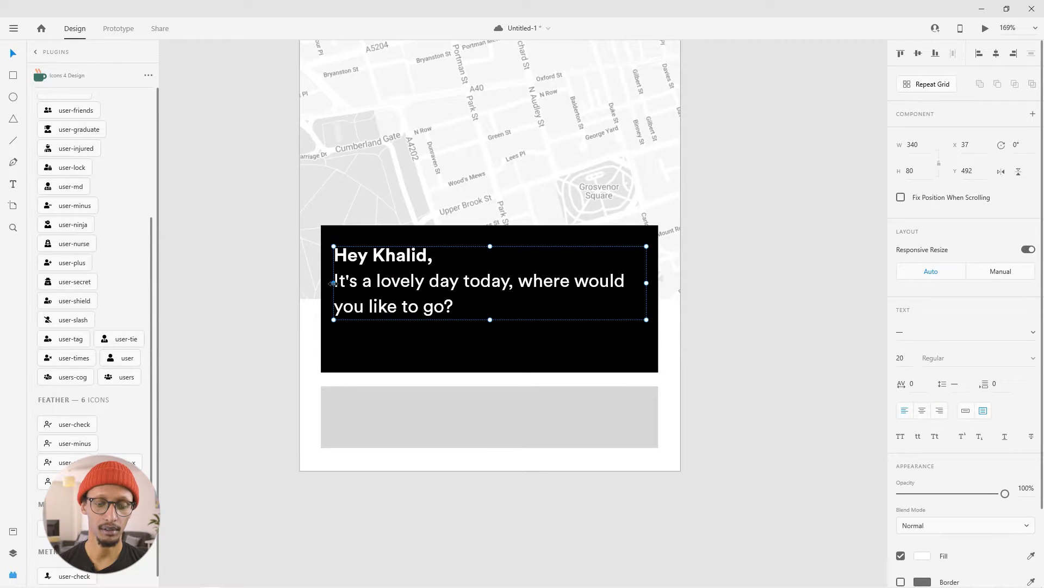
drag(332, 283, 341, 283)
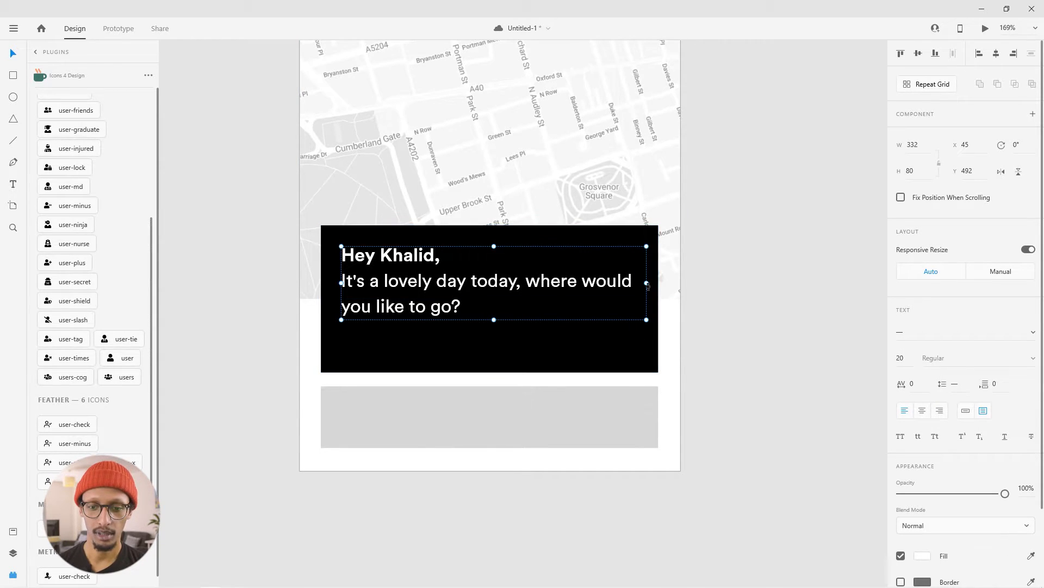
click(735, 290)
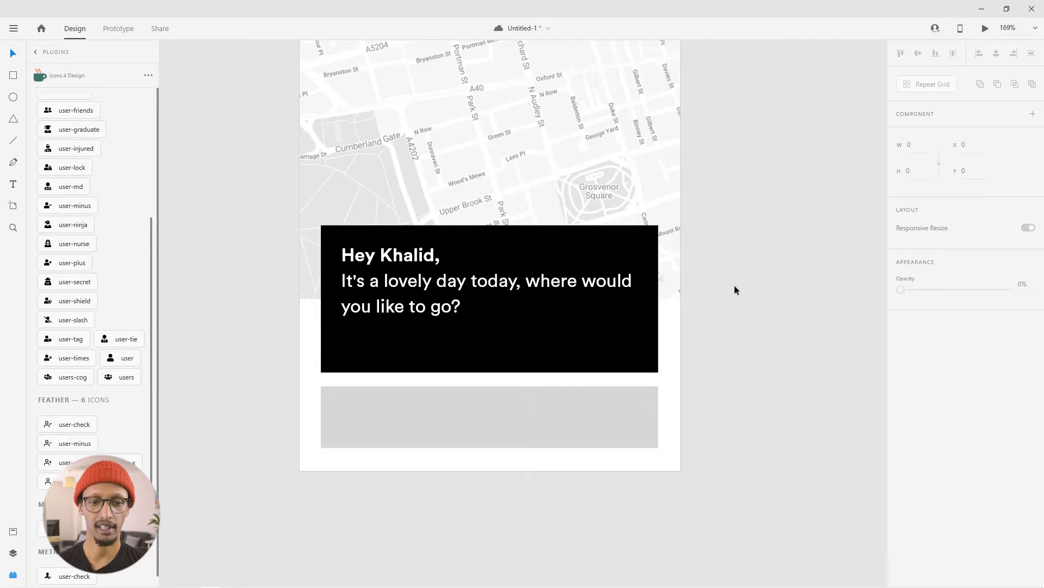
- Duplicate the greeting text box and place the copy directly below the original at about Y 583
click(456, 284)
click(216, 266)
drag(455, 300, 446, 381)
- Replace the duplicated text with "Surge prices are on for 1 hour"
double_click(374, 337)
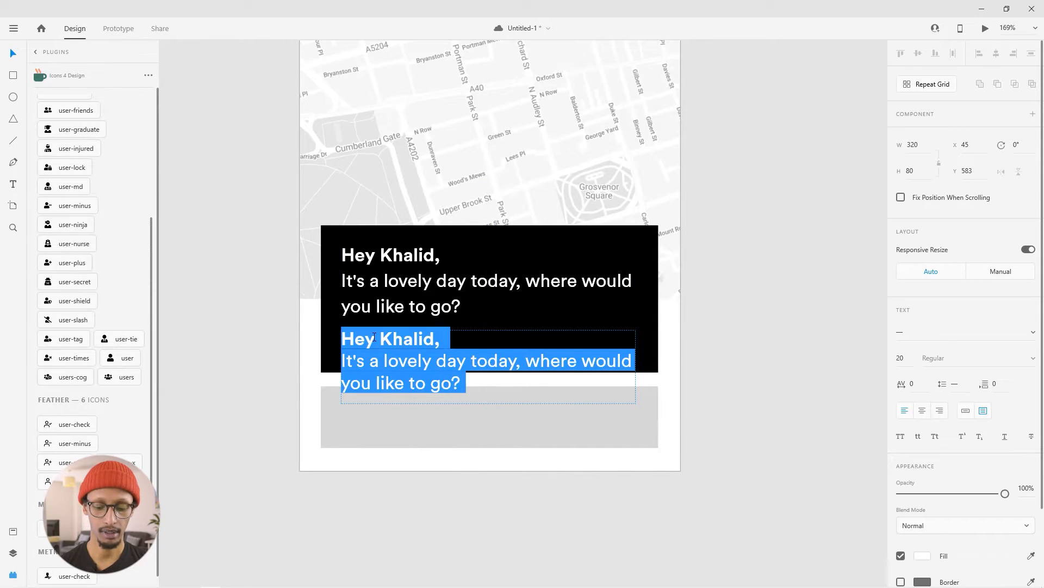
key(BackSpace)
text(Surge prices are on for 1 hour)
- Set the surge price text to Circular Std Book at size 15
key(ctrl+a)
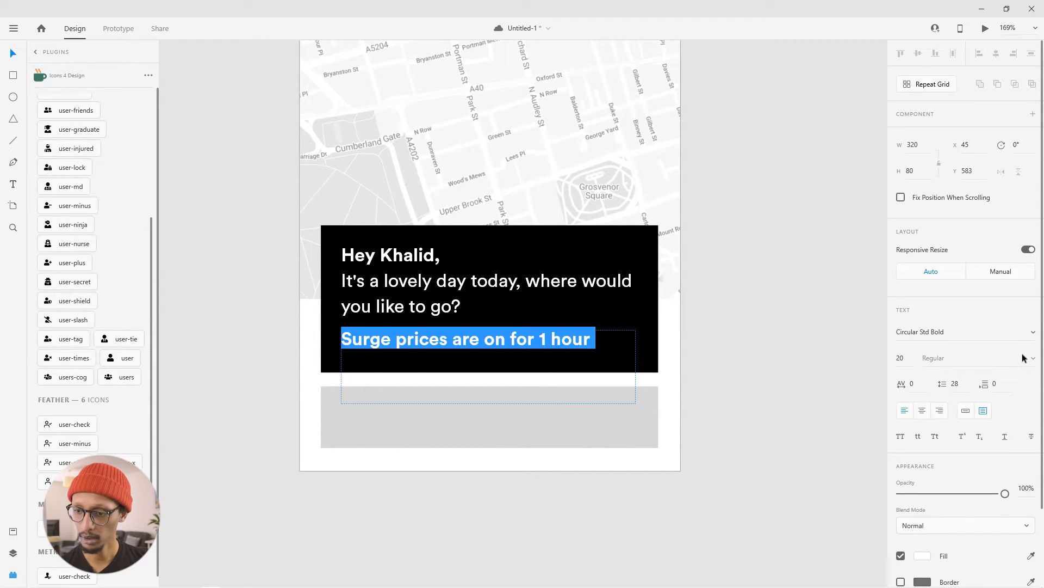
click(1032, 331)
click(940, 370)
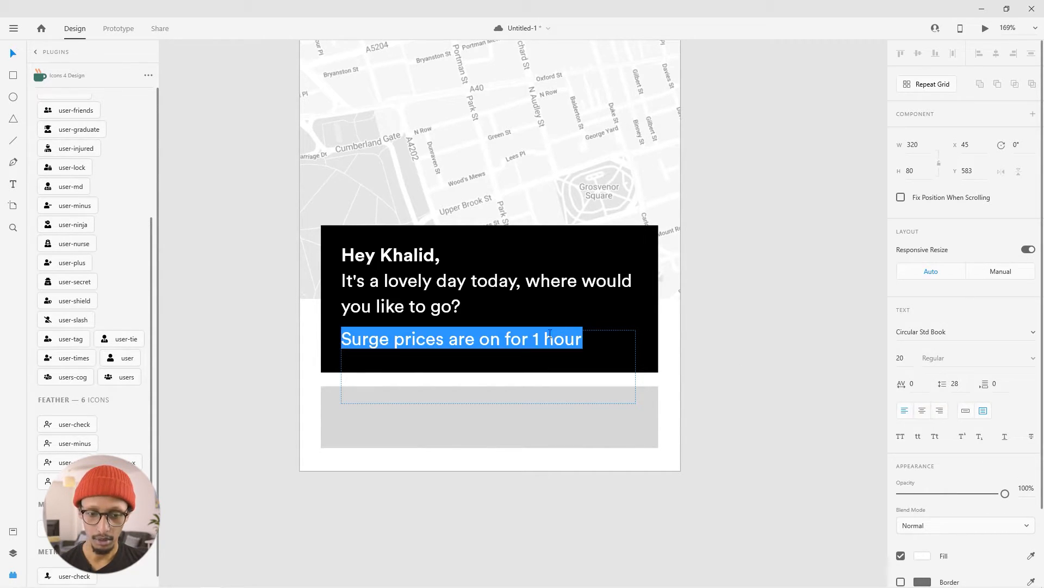
click(902, 357)
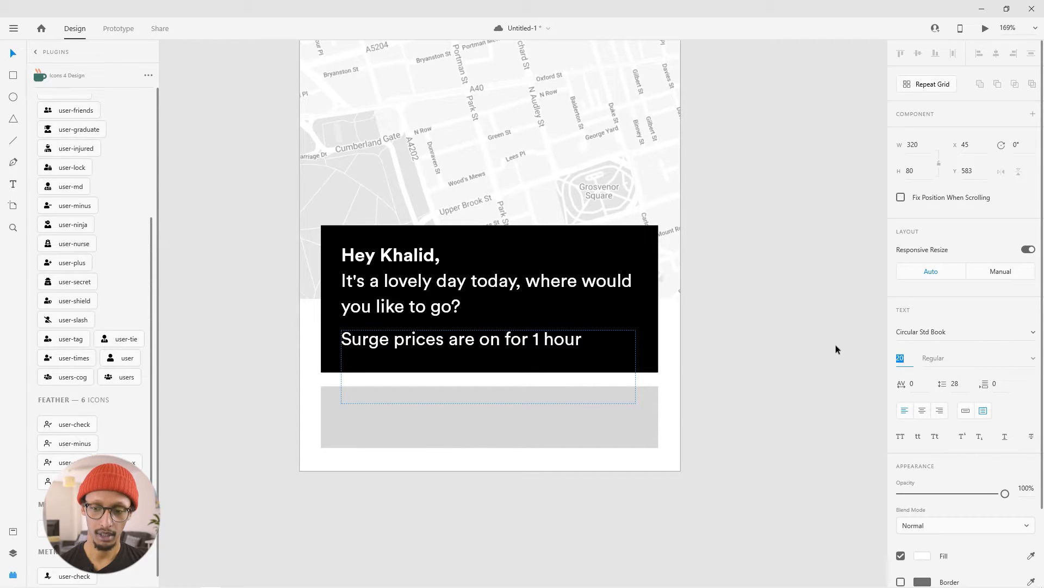
text(15)
key(Return)
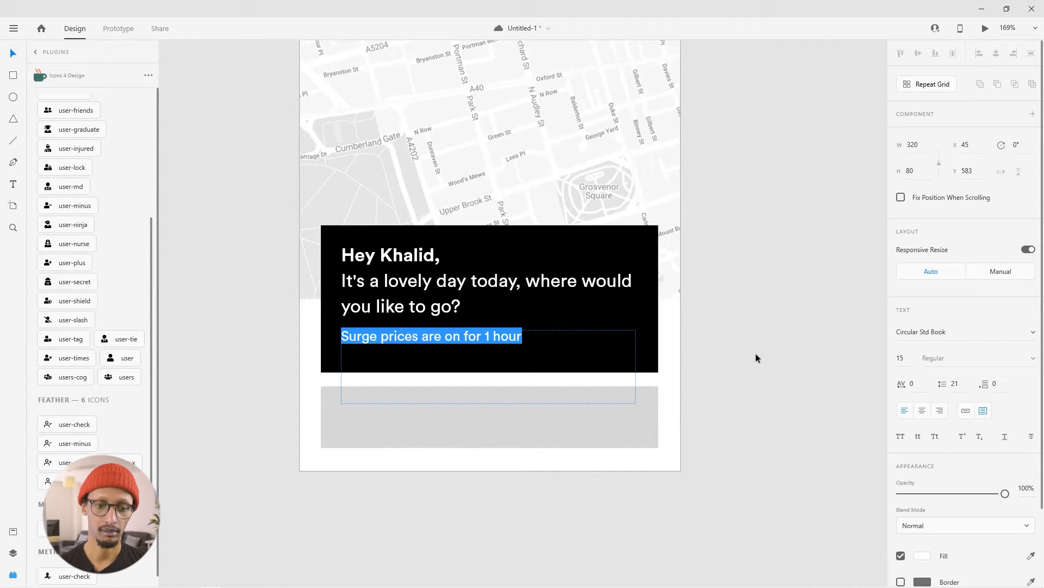
- Shrink the surge price text box to about 287 by 17, indenting its left edge to about X 78
click(13, 53)
drag(489, 403, 479, 348)
drag(342, 338, 371, 337)
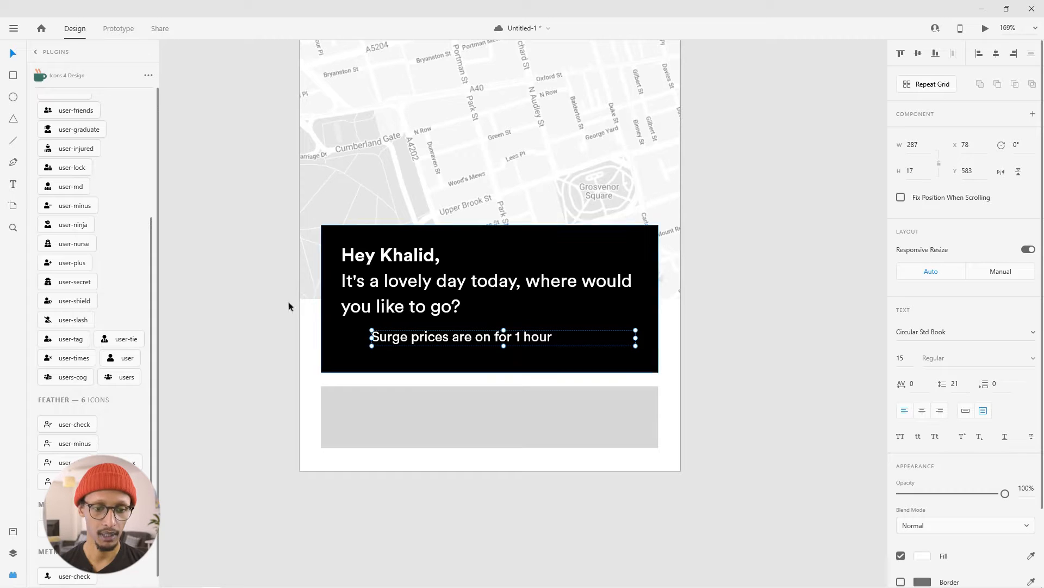
- Search the Icons 4 Design library for "exclam"
scroll(93, 140, up, 5)
click(33, 108)
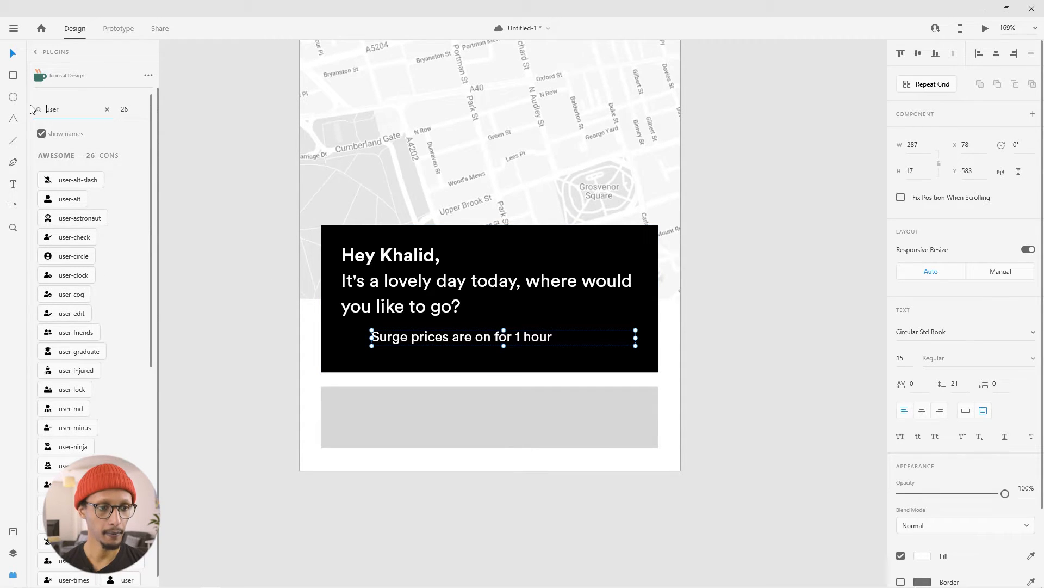
key(ctrl+a)
text(exclam)
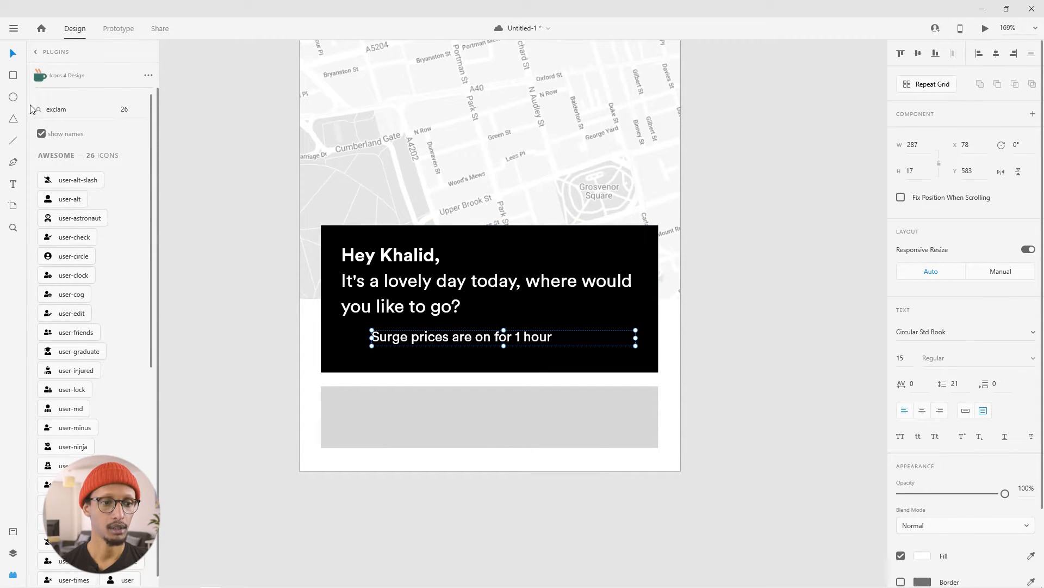
click(59, 182)
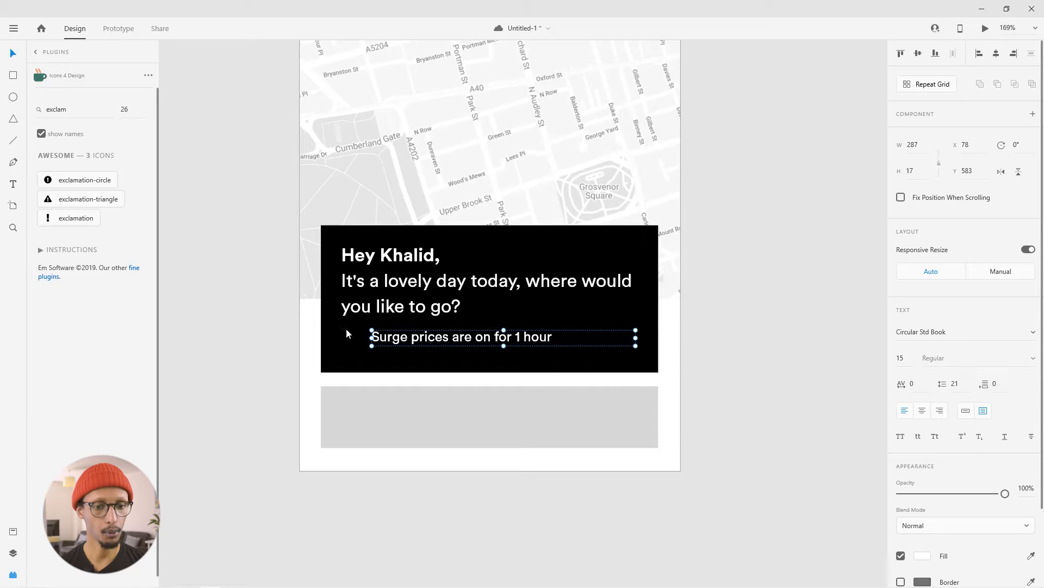
- Insert the exclamation-circle icon at size 16 and place it before the surge price text at about X 45, Y 579
click(130, 111)
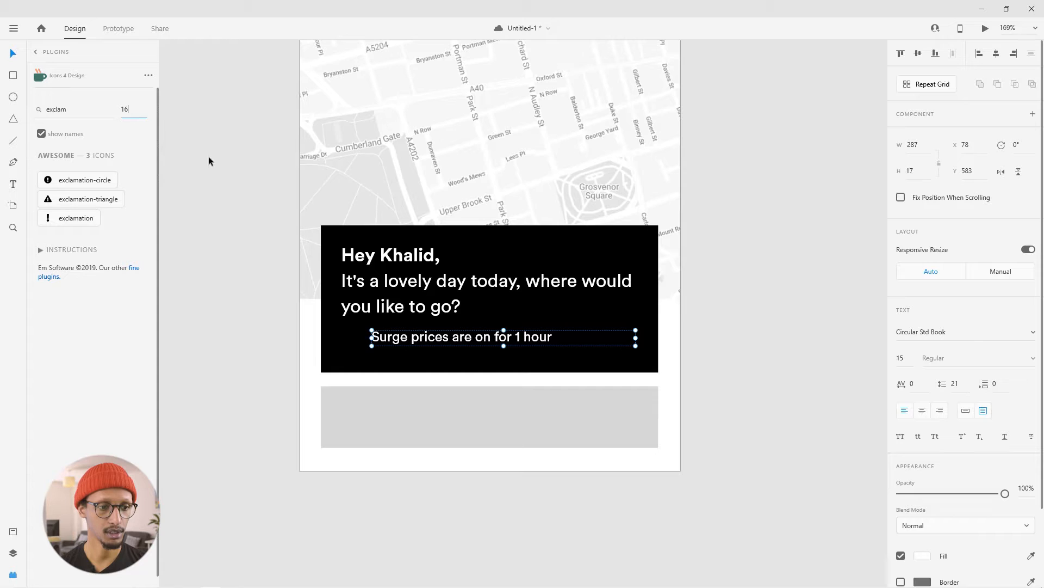
click(85, 178)
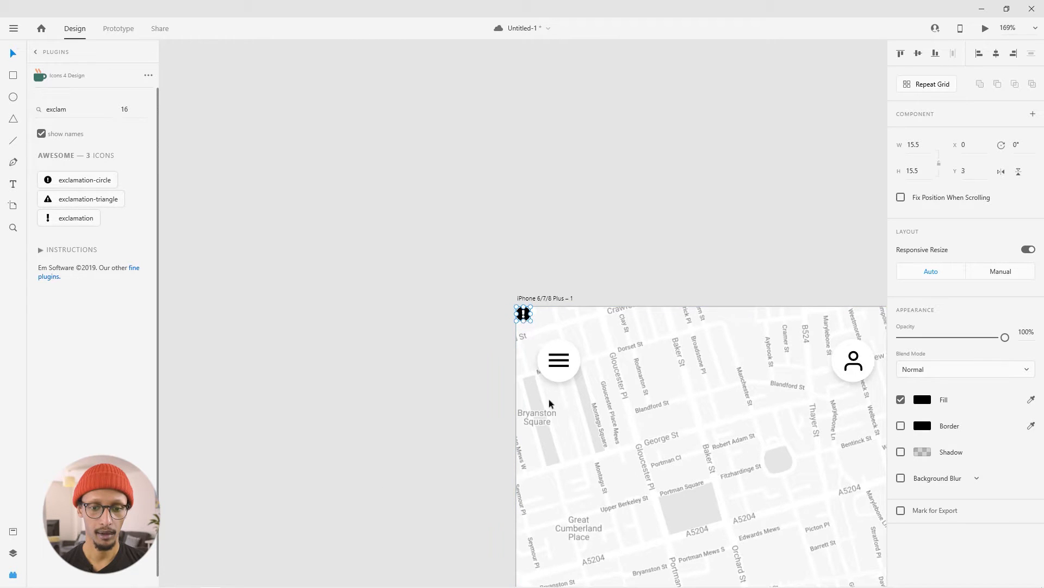
drag(523, 314, 431, 380)
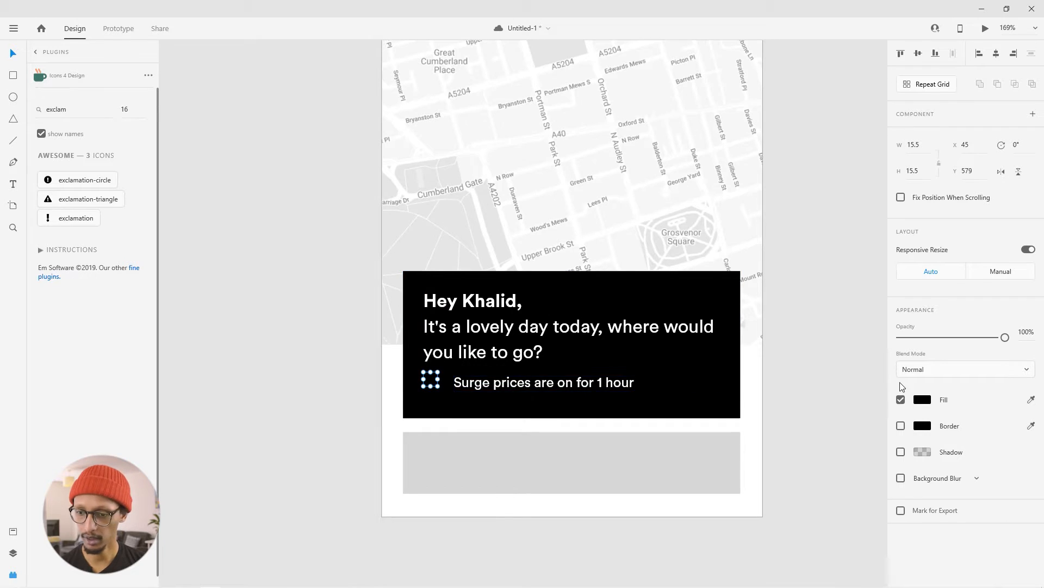
- Fill the exclamation icon with the orange colour #FFAD50
click(919, 401)
click(822, 334)
mouse_move(871, 427)
mouse_down()
mouse_move(867, 414)
mouse_move(869, 425)
mouse_up()
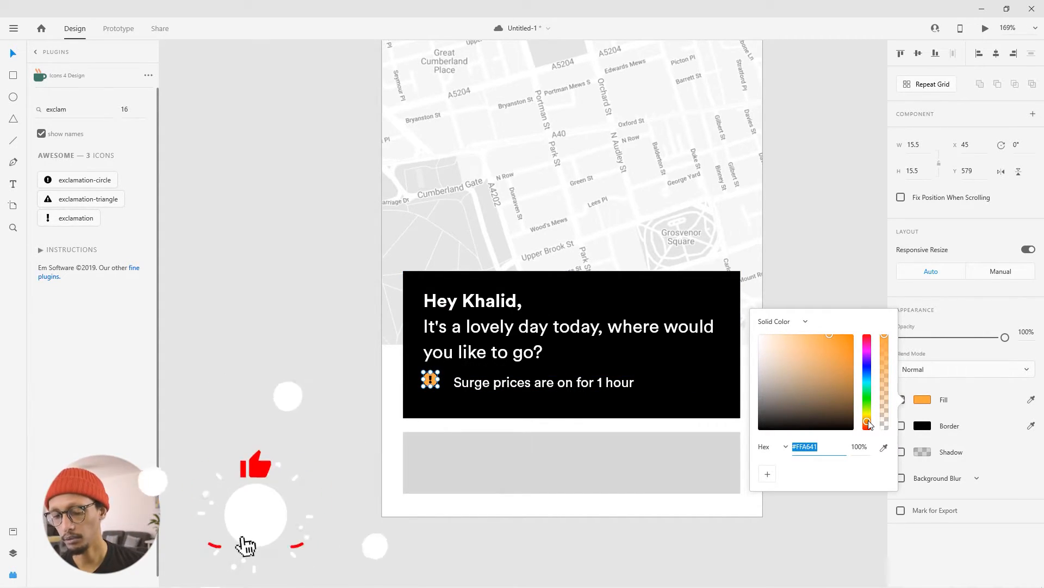
click(824, 334)
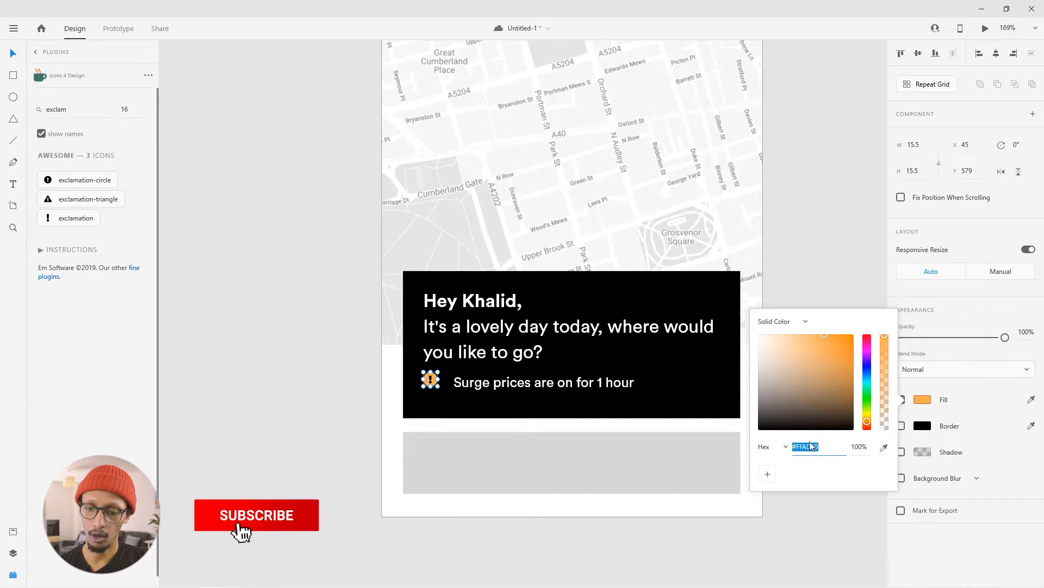
- Copy the icon's hex colour #FFAD50 and apply it as the fill of the surge price text
right_click(811, 446)
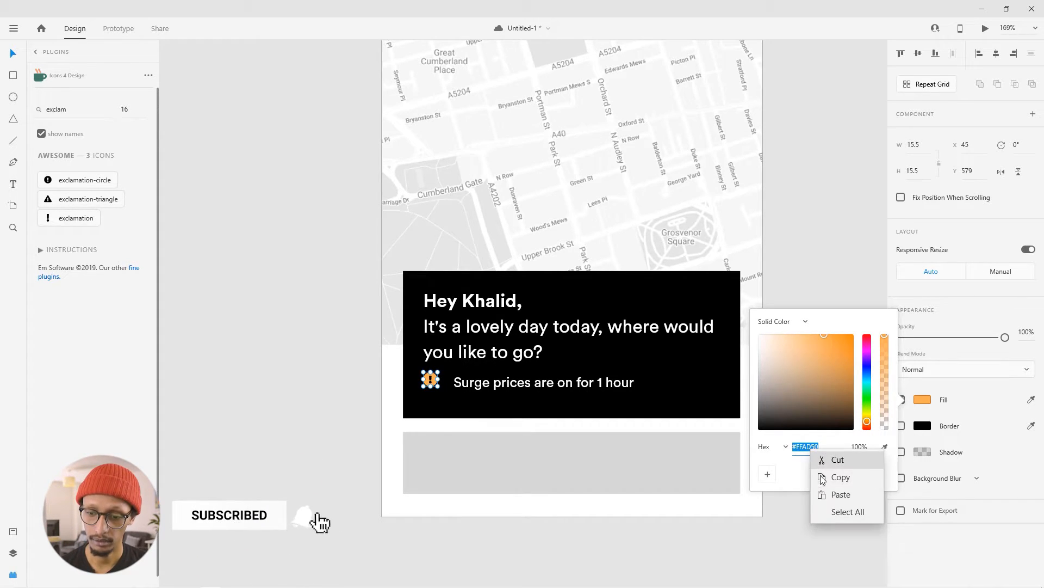
click(822, 477)
click(544, 382)
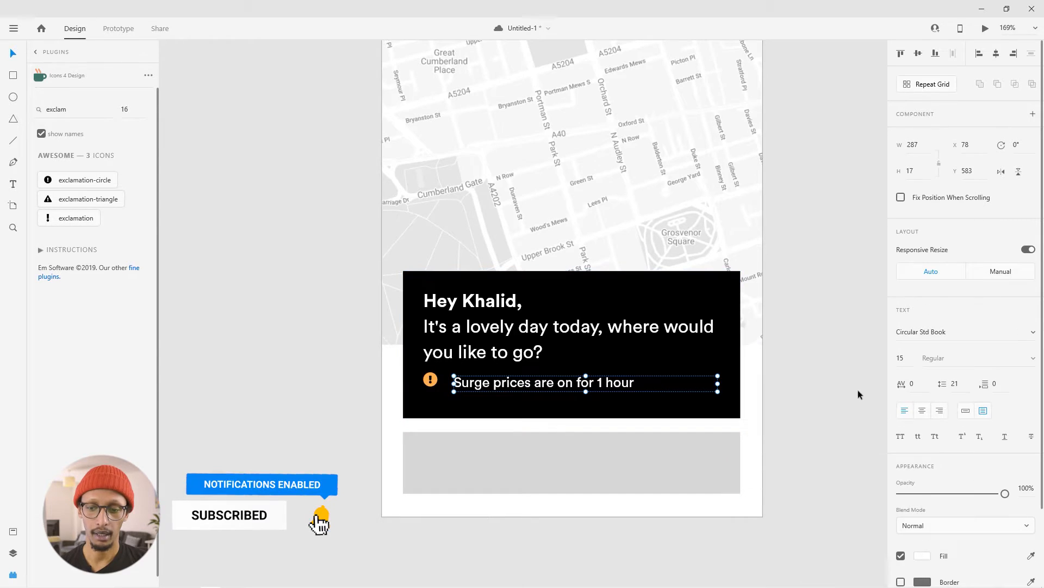
click(925, 556)
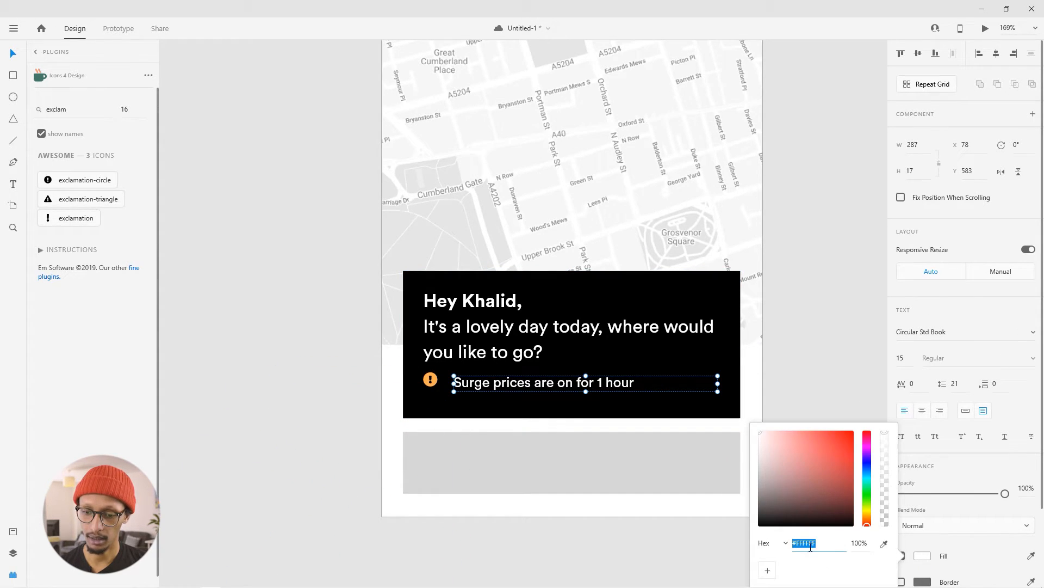
right_click(810, 547)
click(832, 513)
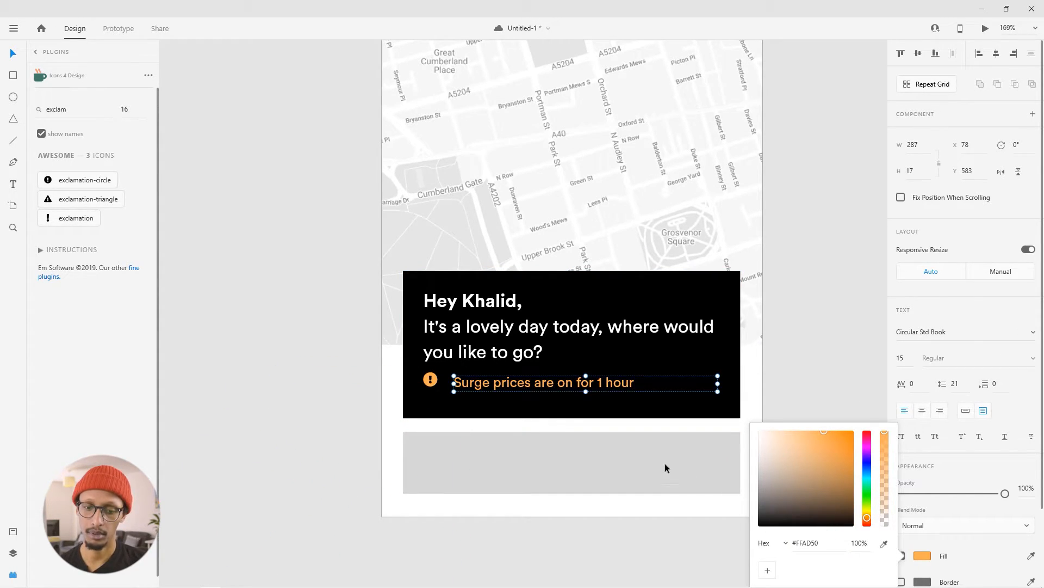
- Align the exclamation icon and the surge price text on their vertical middles
click(399, 385)
click(430, 380)
shift+click(486, 387)
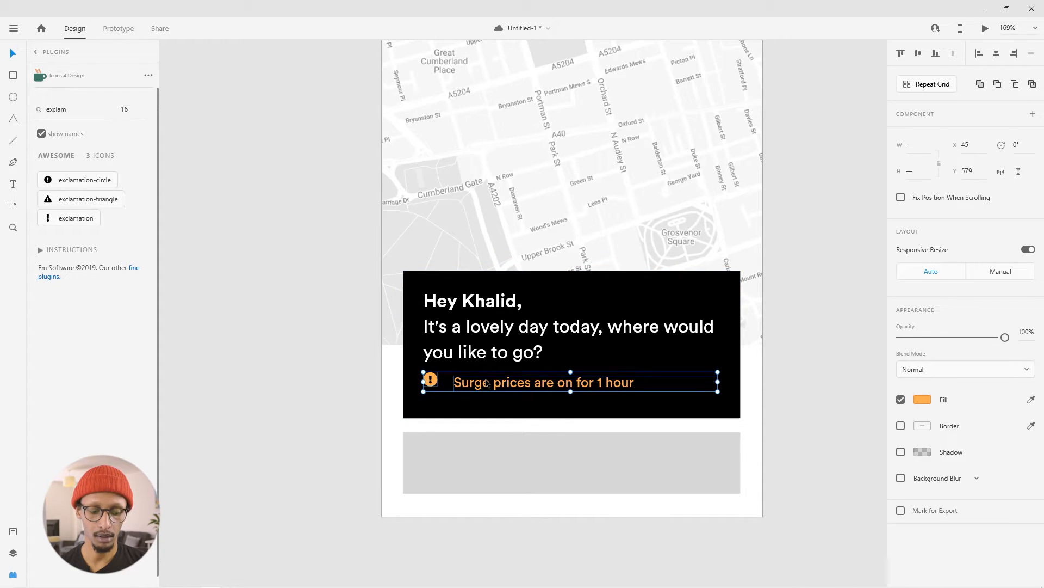
click(918, 53)
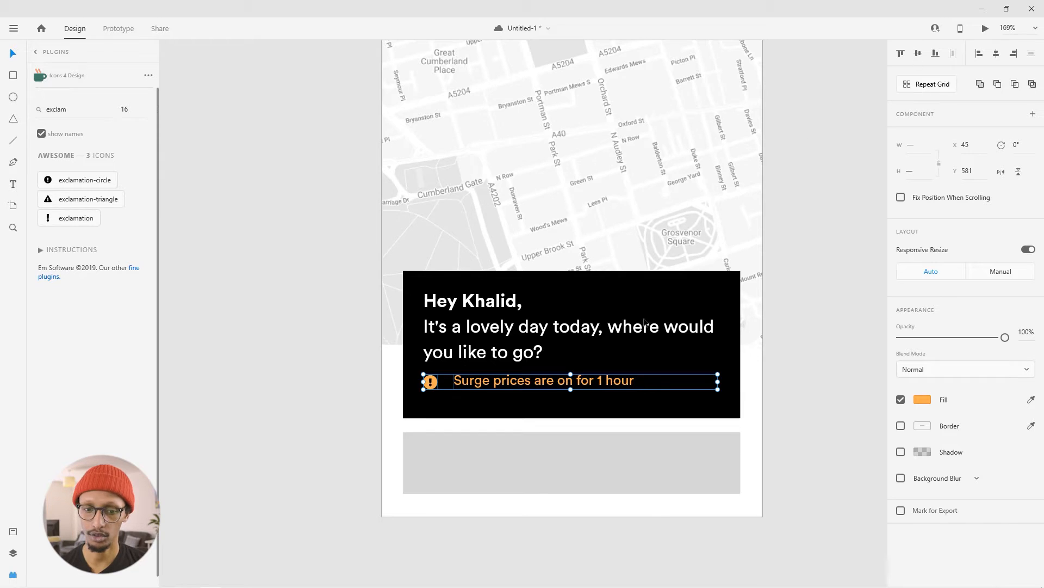
- Move the surge price text closer to the icon at about X 69 and shrink its box height to about 12
click(219, 347)
drag(471, 385, 463, 387)
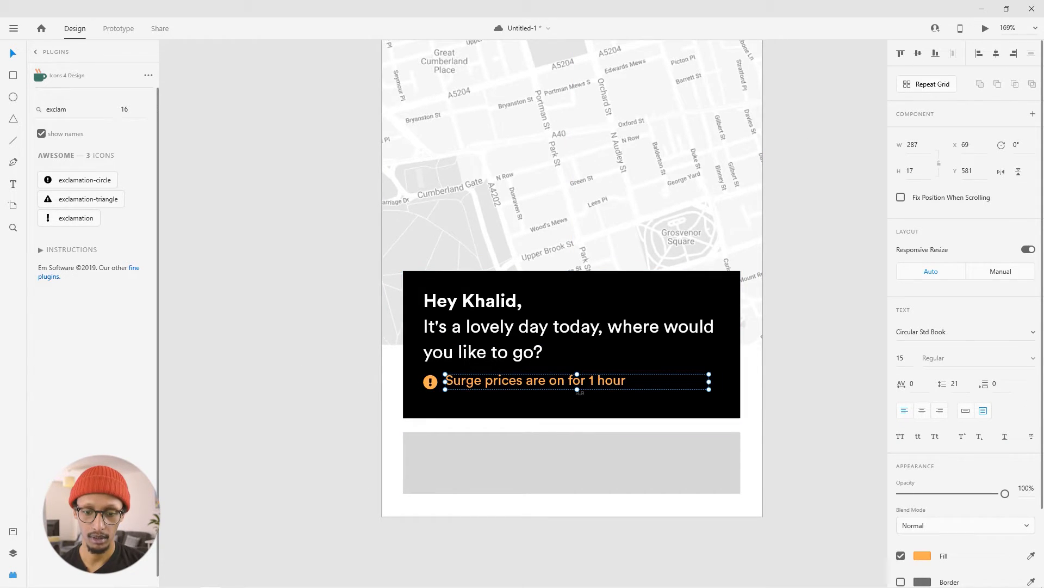
drag(577, 389, 578, 385)
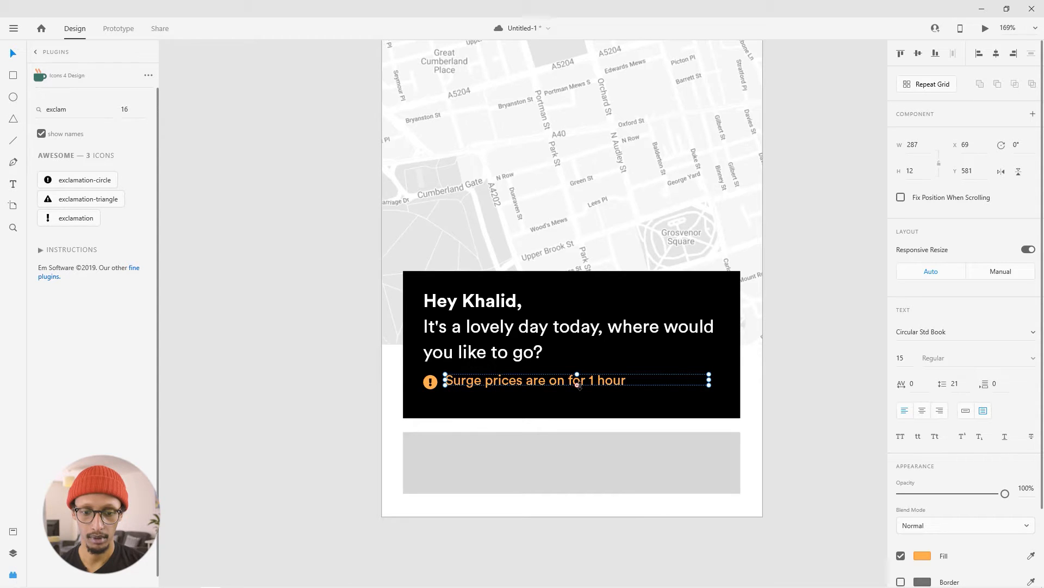
- Middle-align the icon with the shortened surge price text box and inspect the alignment up close
shift+click(433, 388)
click(919, 54)
scroll(338, 355, up, 1)
scroll(338, 356, up, 4)
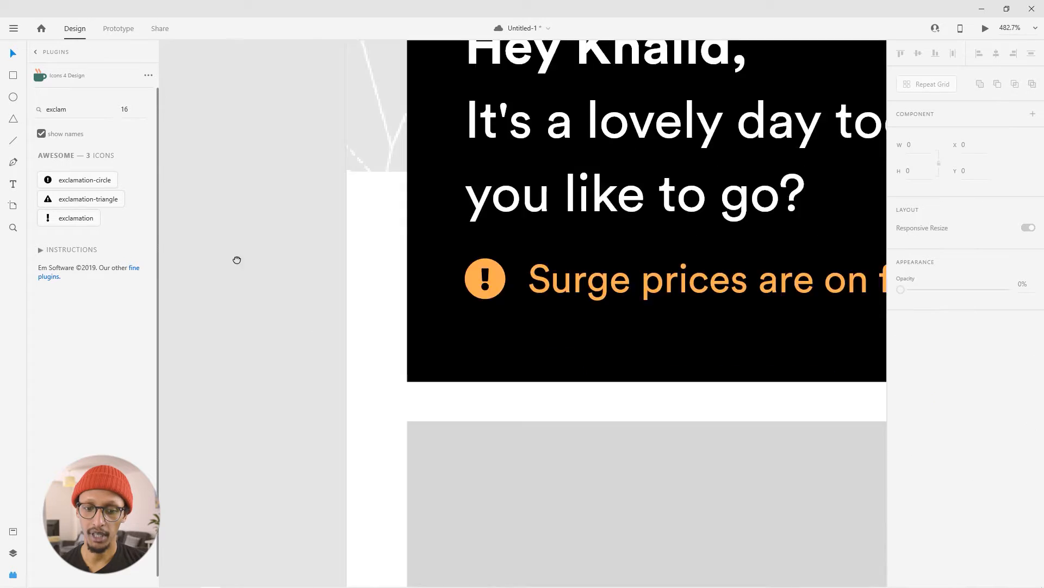
- Enlarge the surge price text box to about 28 high and middle-align the icon with it
click(623, 218)
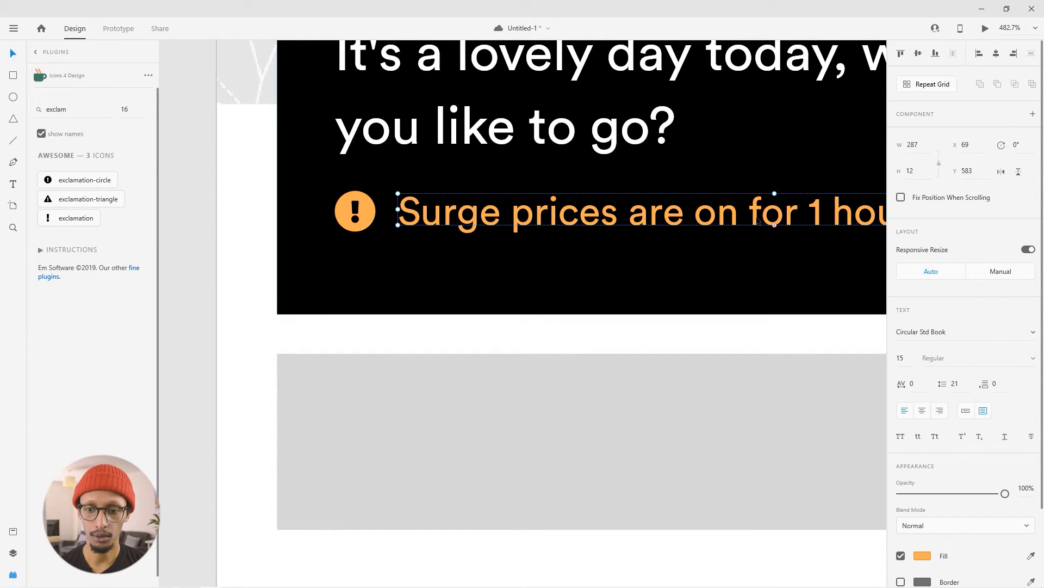
drag(774, 226, 775, 267)
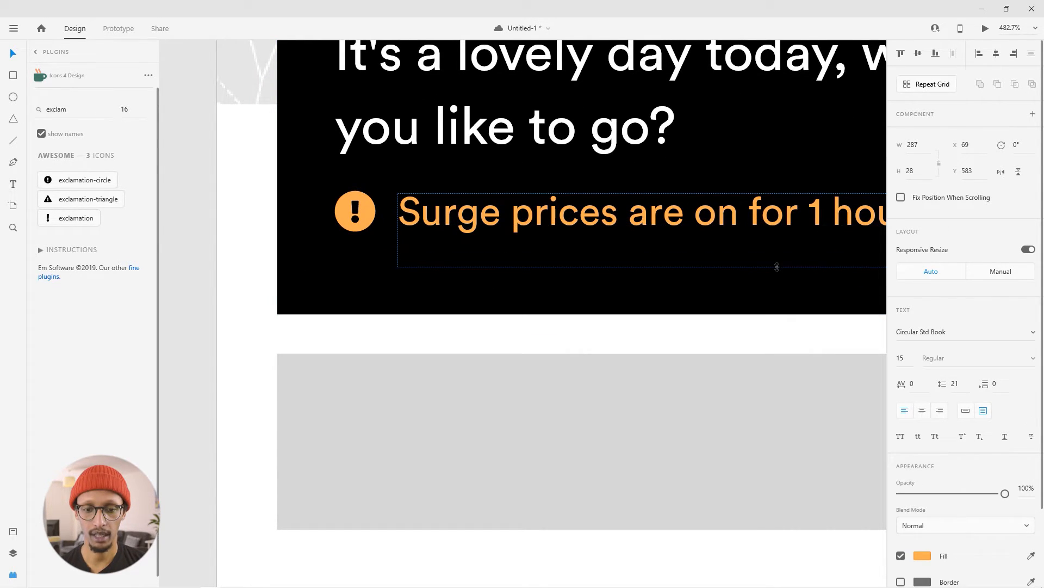
shift+click(354, 215)
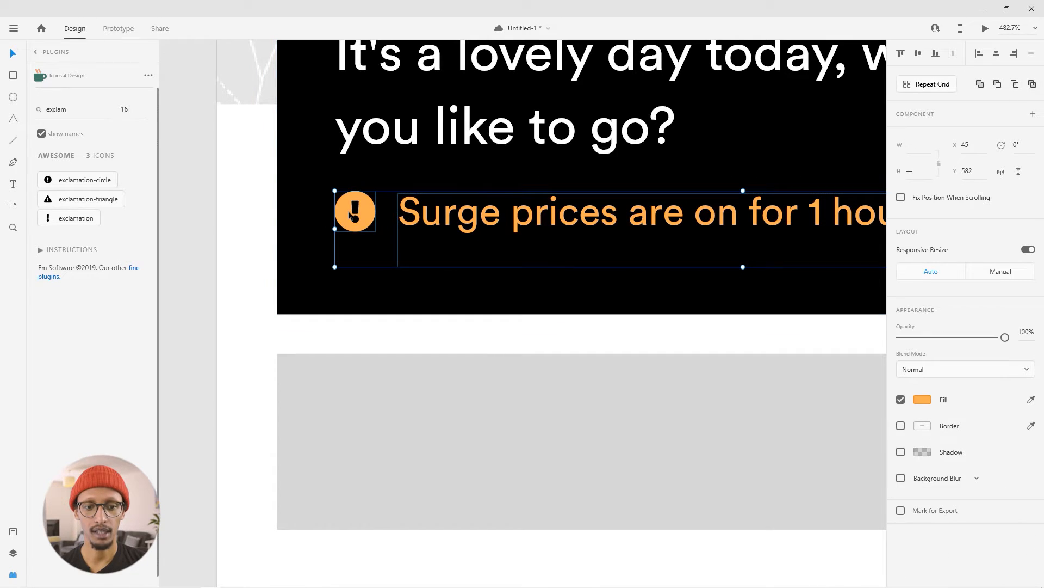
click(919, 53)
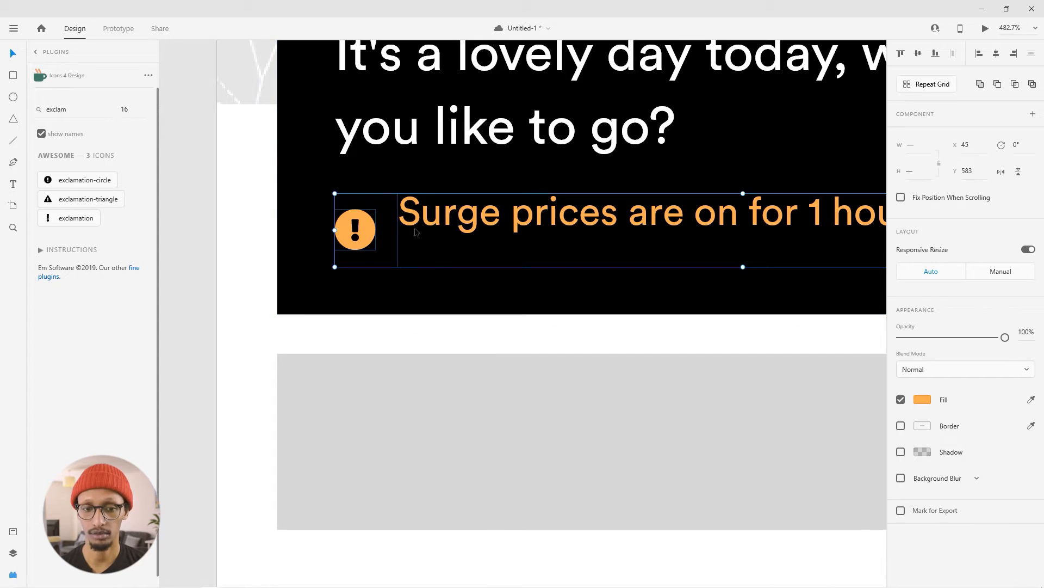
- Reduce the surge price text box height to about 12 and middle-align it with the exclamation icon again
click(460, 343)
click(522, 234)
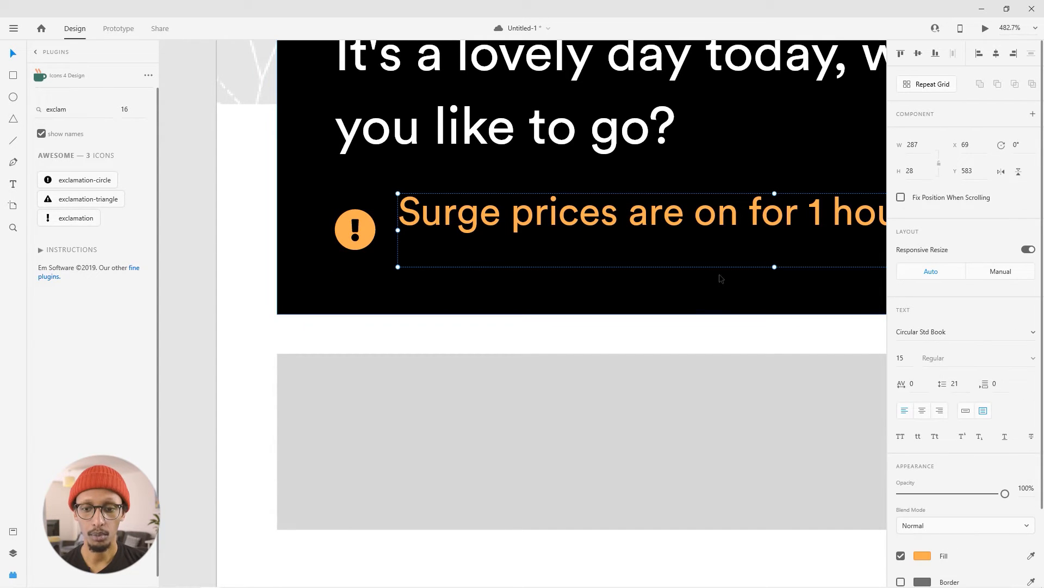
drag(775, 267, 774, 225)
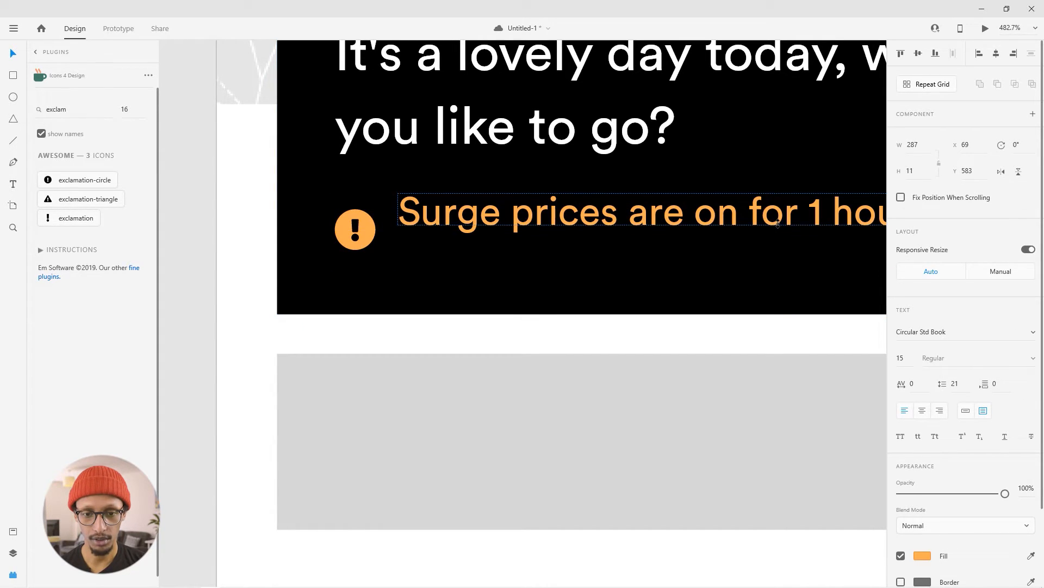
shift+click(366, 235)
click(918, 52)
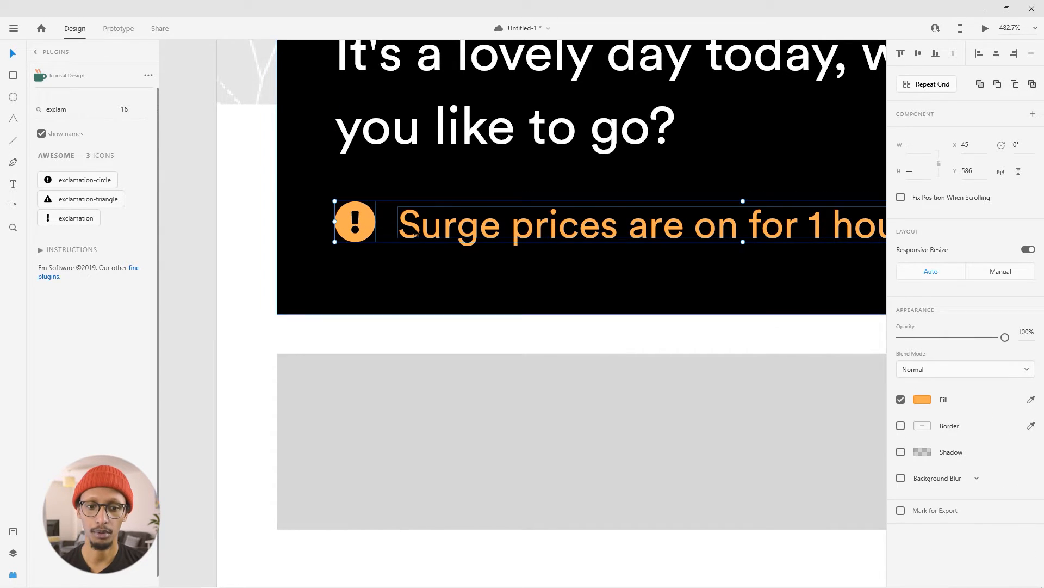
click(259, 234)
- Shift the greeting text slightly down, closer to the surge price line
scroll(388, 232, down, 2)
scroll(389, 231, down, 5)
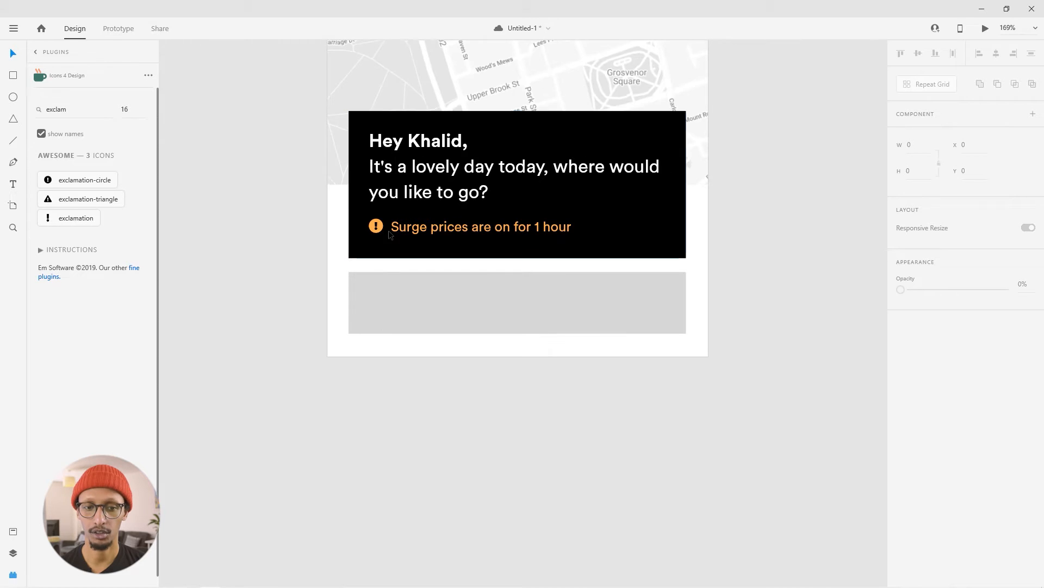
click(397, 328)
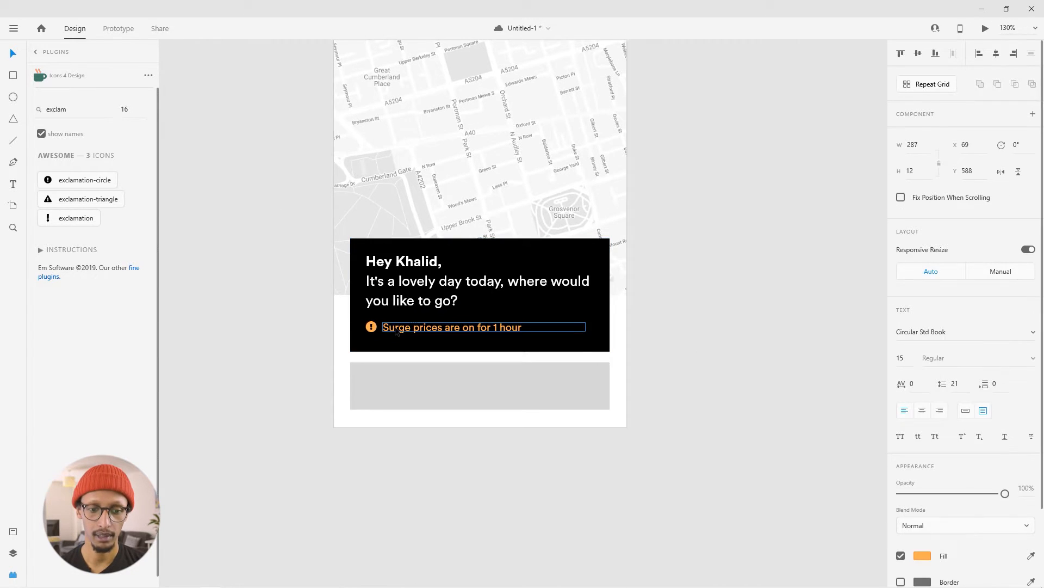
shift+click(372, 328)
drag(404, 330, 396, 296)
shift+click(392, 292)
click(284, 306)
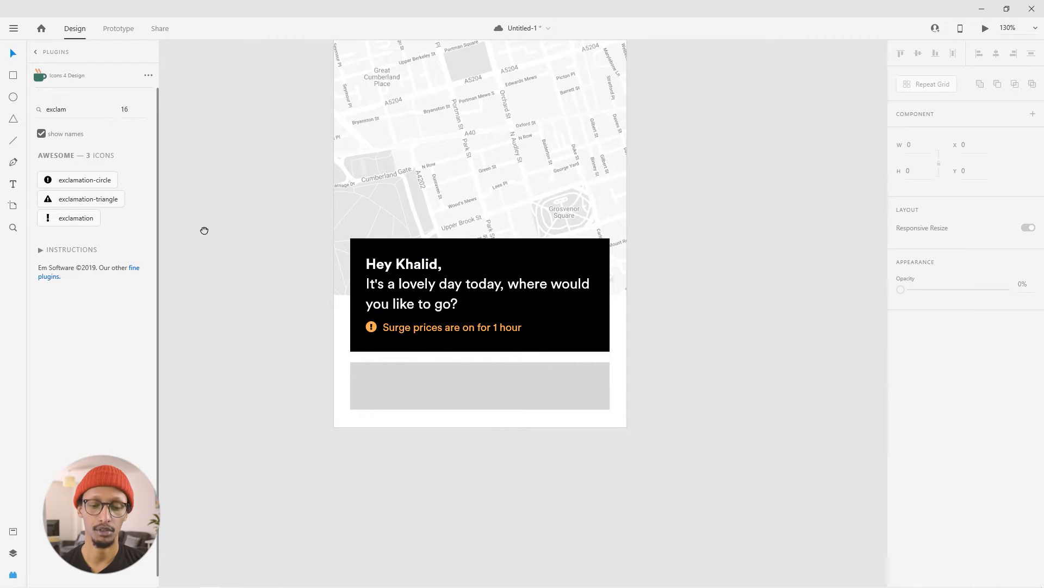
- Draw a horizontal line about 367 wide across the middle of the grey block and make it dashed with reduced opacity
scroll(315, 315, up, 2)
click(417, 462)
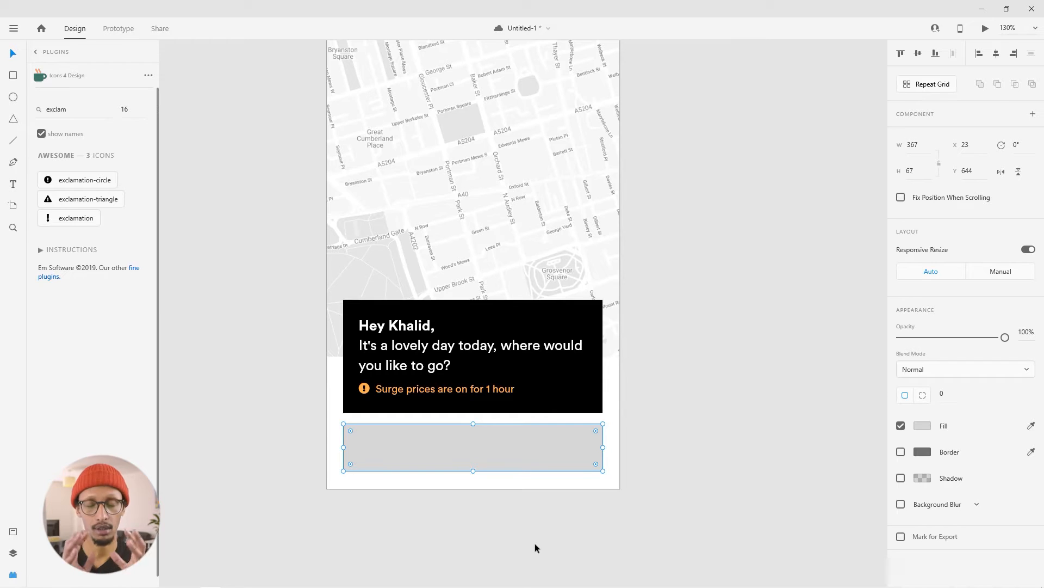
scroll(338, 455, up, 3)
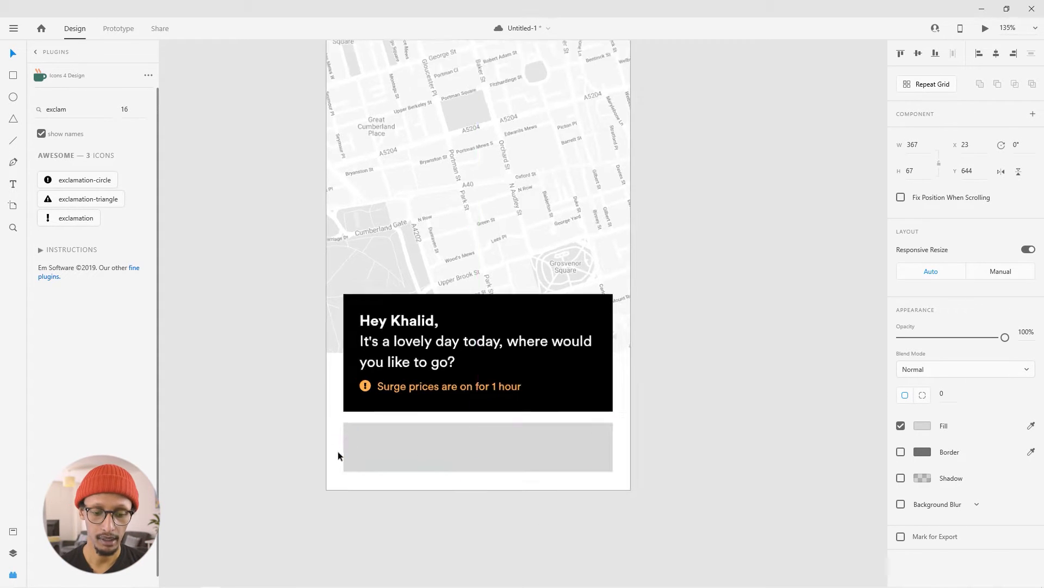
scroll(639, 393, down, 2)
scroll(502, 368, up, 2)
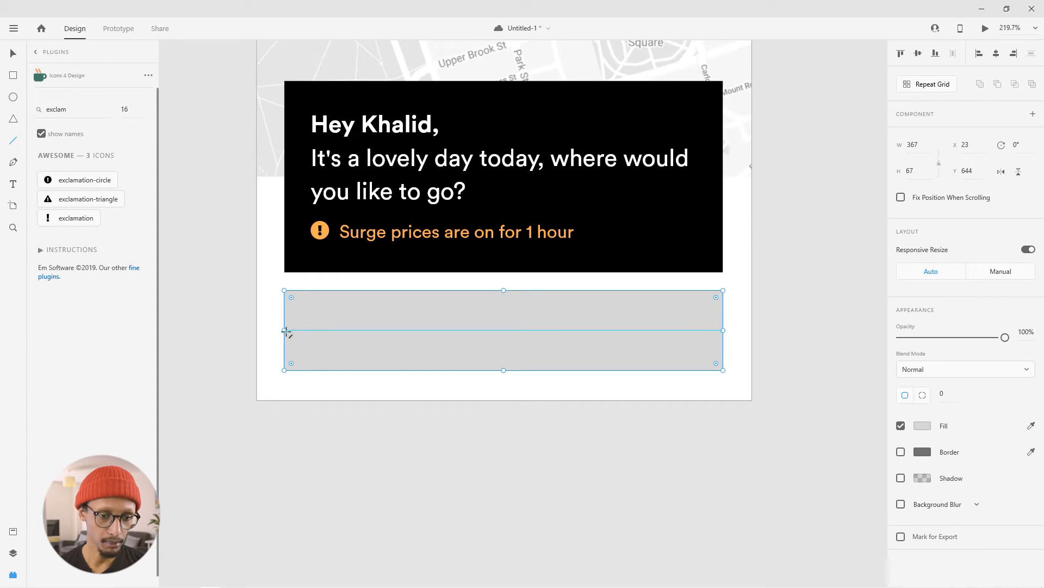
drag(291, 330, 725, 344)
drag(292, 330, 286, 329)
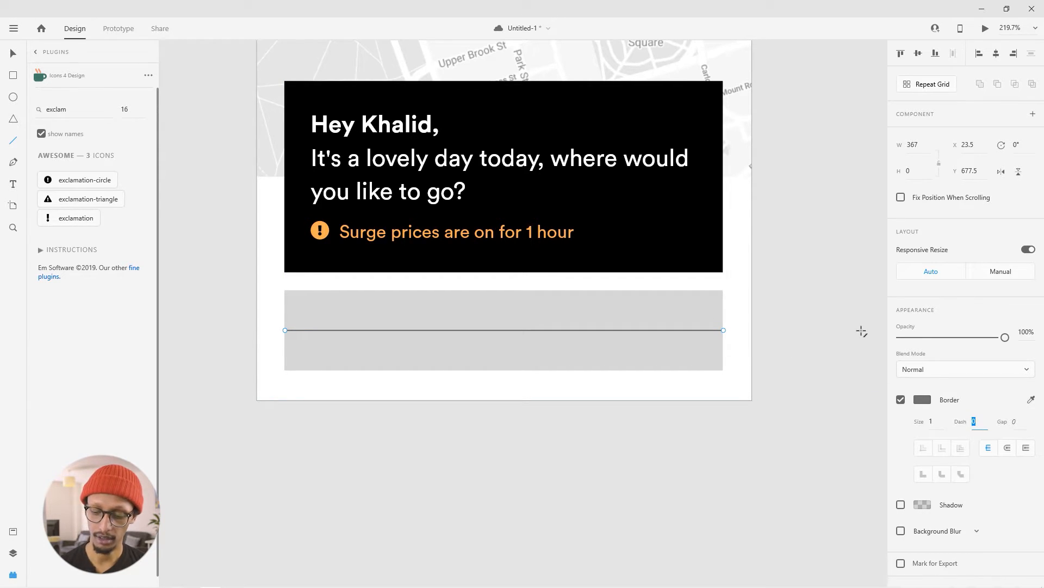
drag(1005, 337, 912, 349)
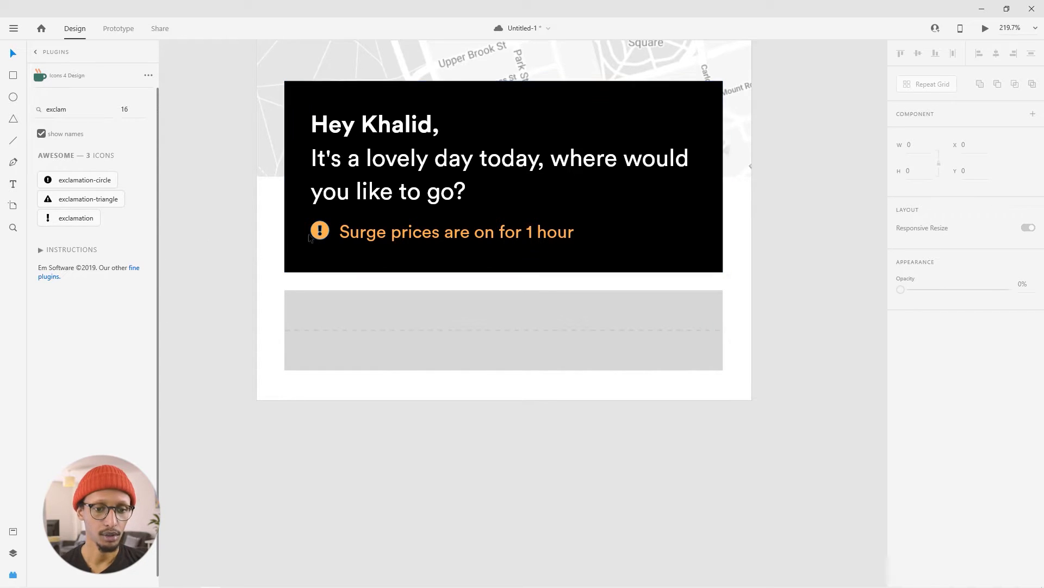
- Search the Icons 4 Design library for "map"
click(93, 109)
key(ctrl+a)
text(map)
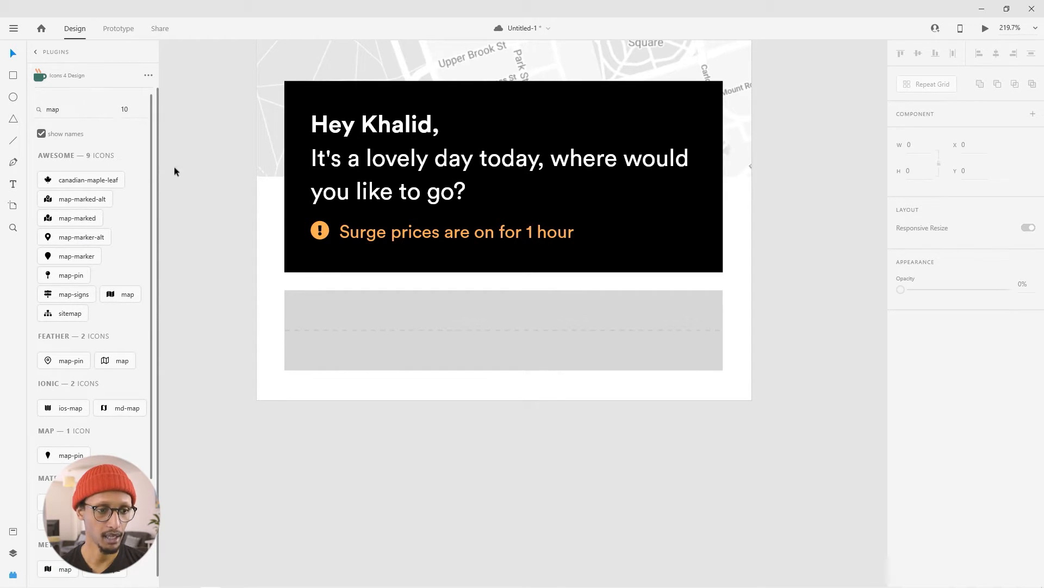
- Insert the map-marker-alt icon at size 10 and place it at the left end of the grey block's upper half
click(75, 237)
drag(460, 241, 504, 365)
click(358, 319)
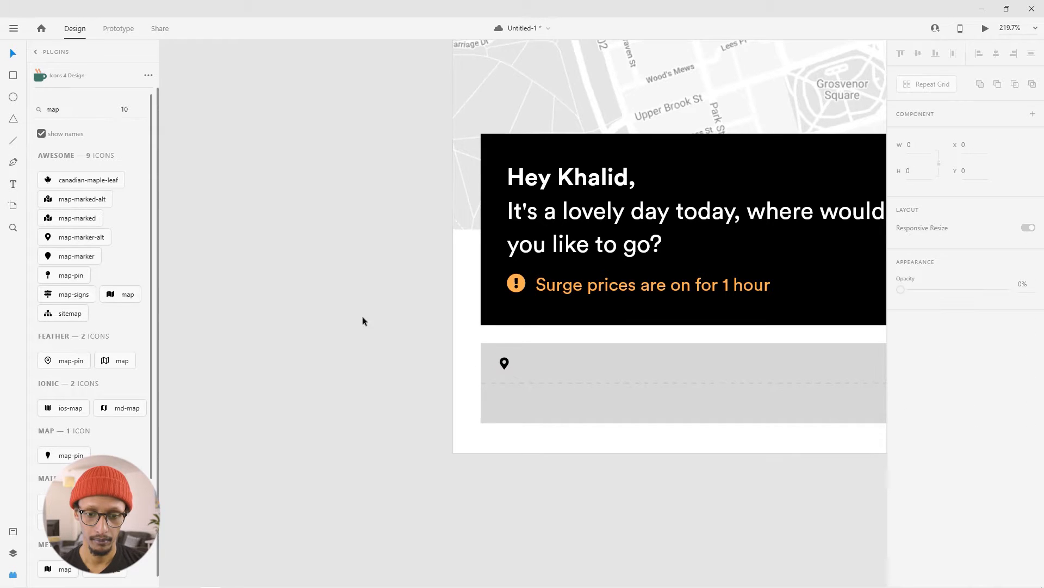
- Insert the map-pin icon at size 10 and place it at the left end of the grey block's lower half, under the marker icon
drag(404, 368, 276, 294)
click(50, 110)
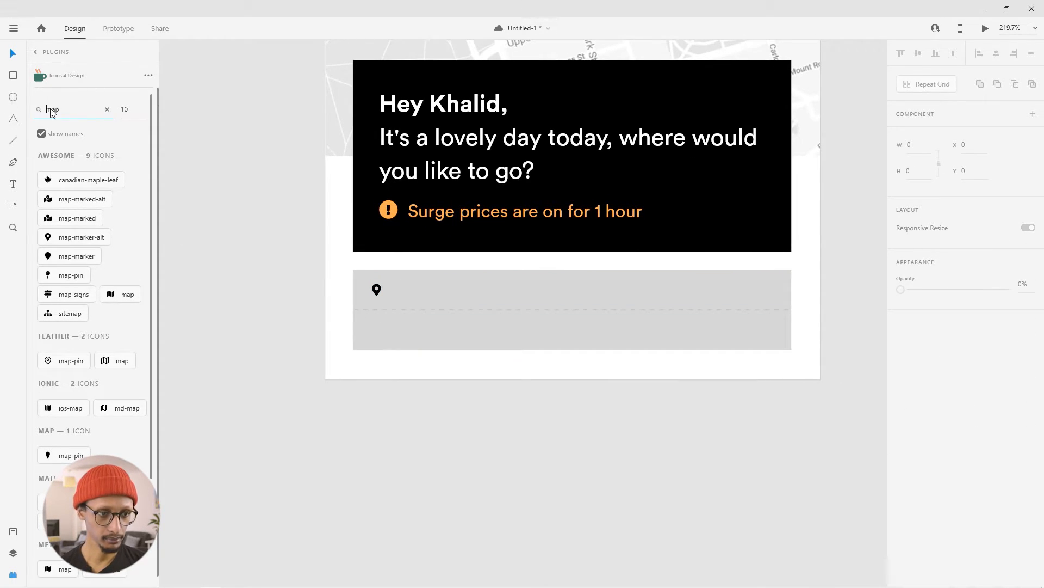
click(61, 276)
drag(522, 315, 796, 483)
drag(524, 315, 735, 406)
key(space)
drag(759, 479, 441, 253)
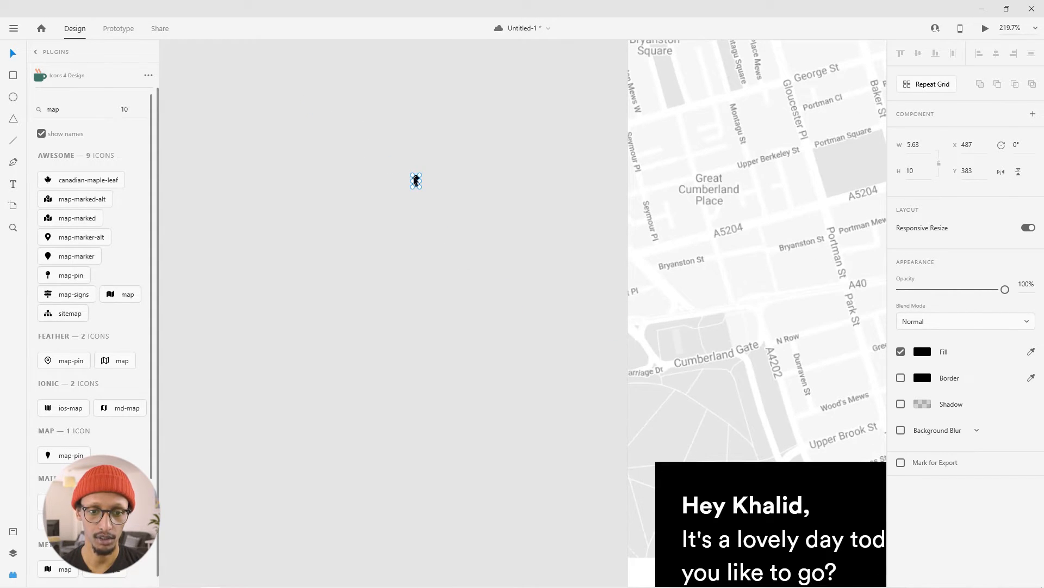
drag(417, 181, 483, 289)
click(505, 338)
drag(505, 338, 374, 328)
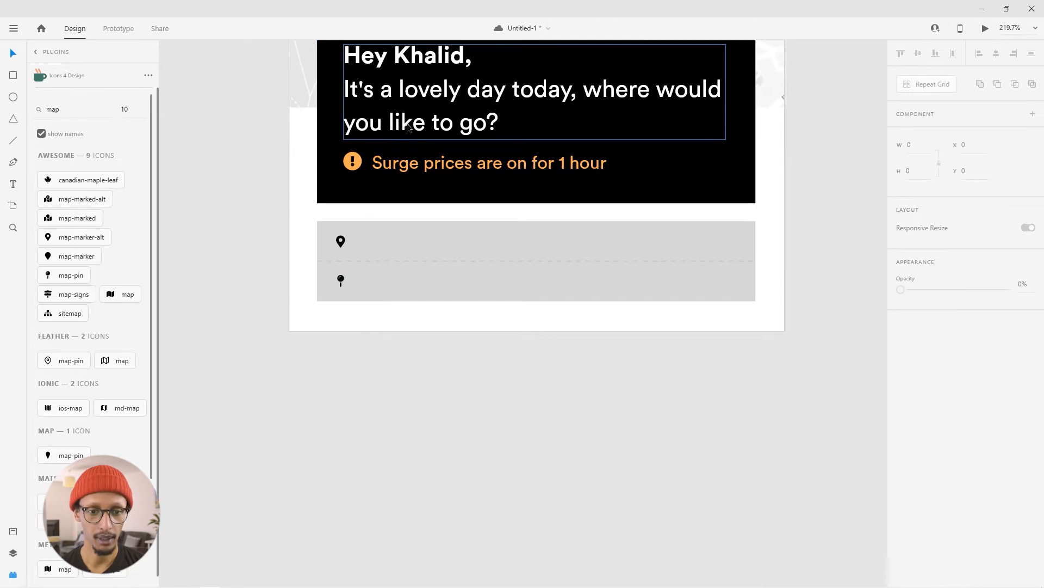
- Duplicate the surge price text beside the upper marker icon as size 13 text reading "My current location"
drag(429, 175, 416, 243)
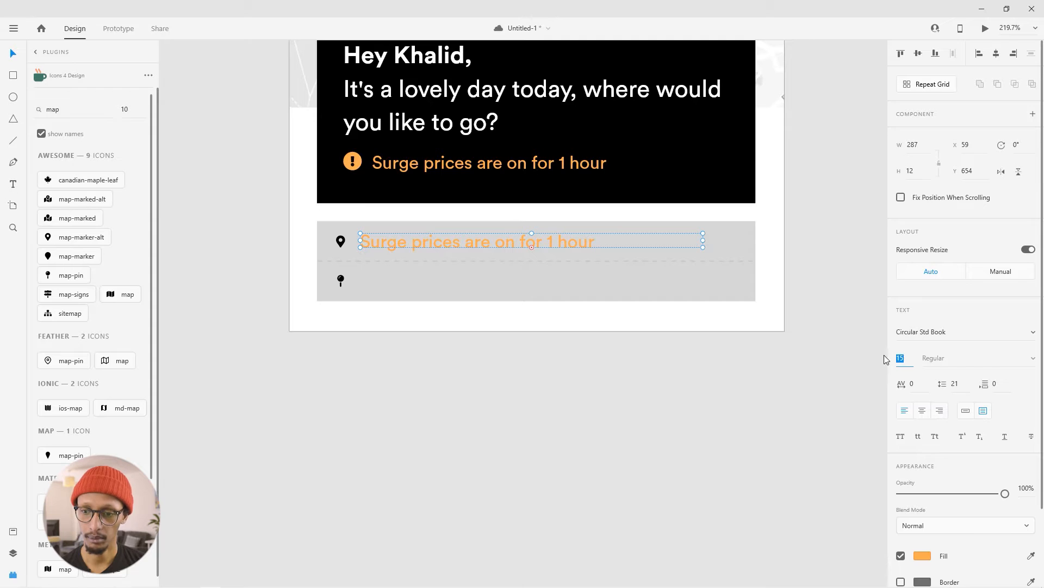
key(Return)
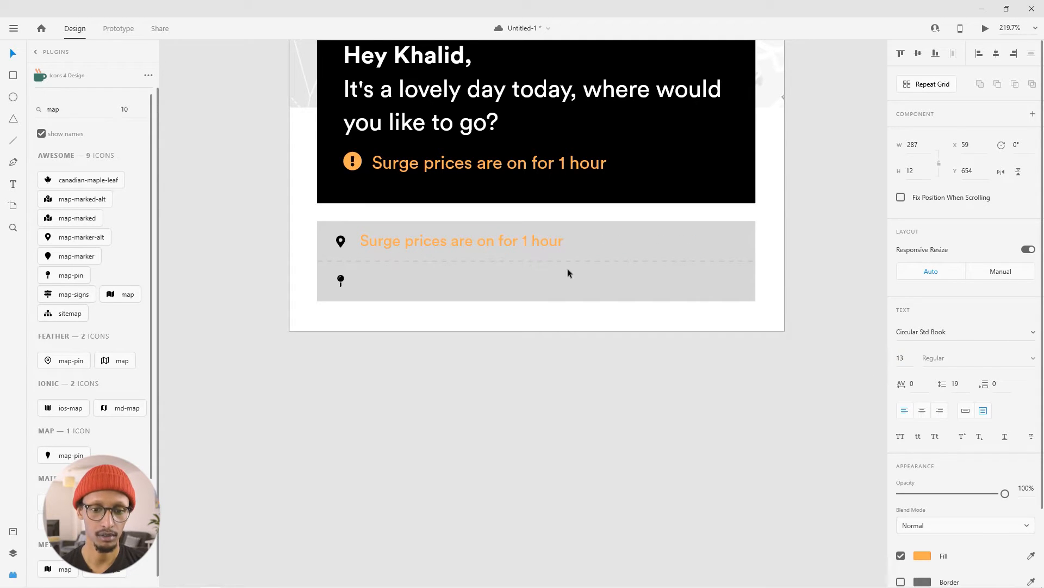
double_click(375, 240)
text(My Curr)
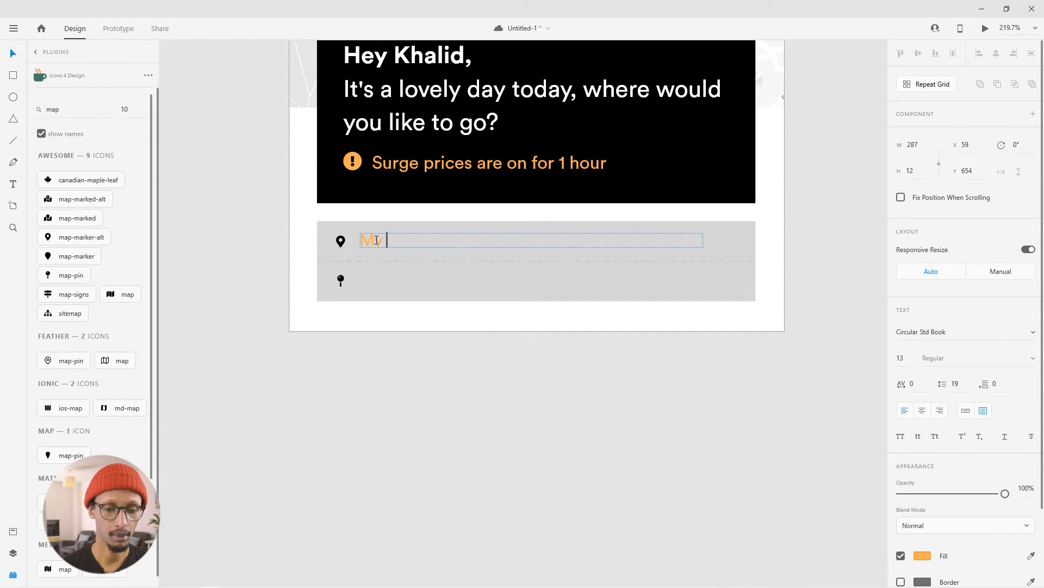
key(BackSpace)
key(BackSpace)
key(BackSpace)
key(BackSpace)
text(cu)
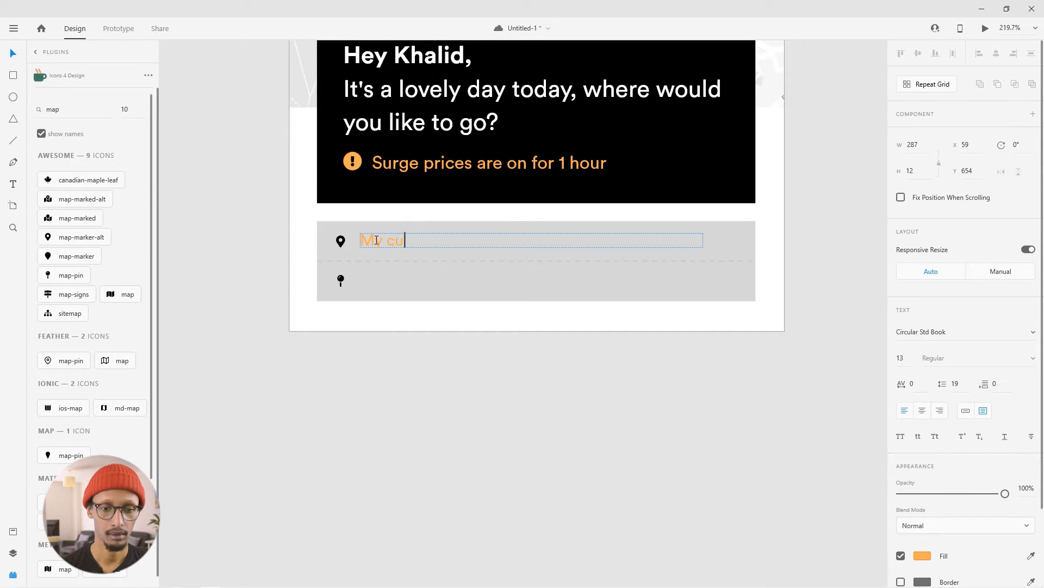
text(rrent location)
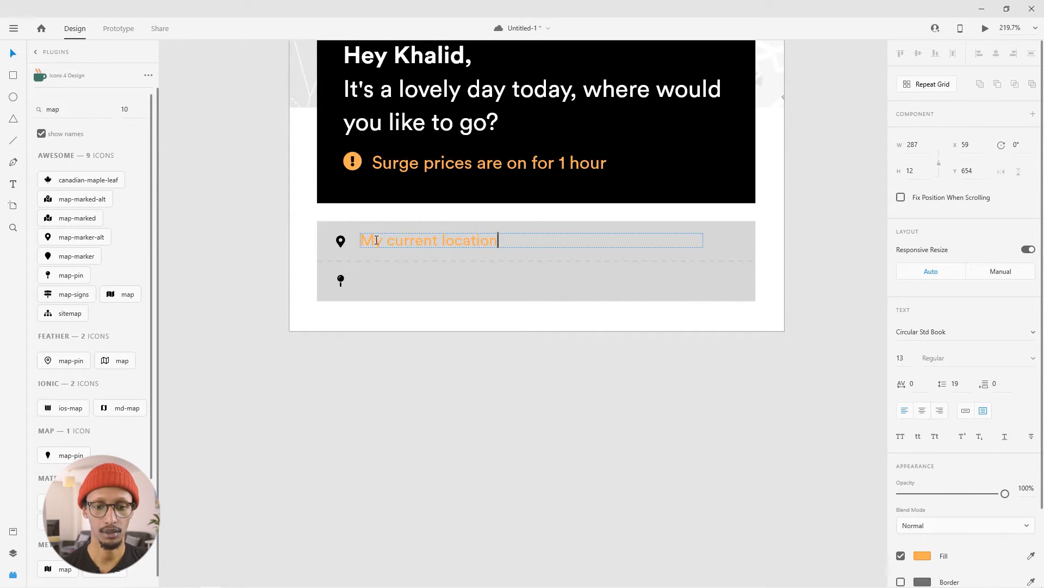
- Change the fill of the "My current location" text to black
key(ctrl+a)
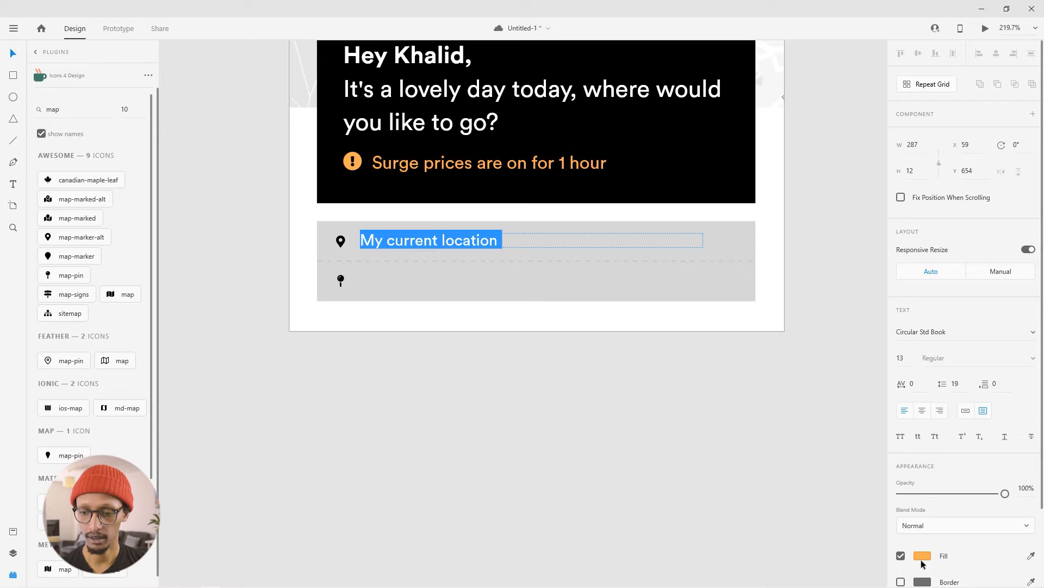
scroll(924, 560, down, 3)
click(923, 465)
drag(784, 454, 723, 493)
click(365, 444)
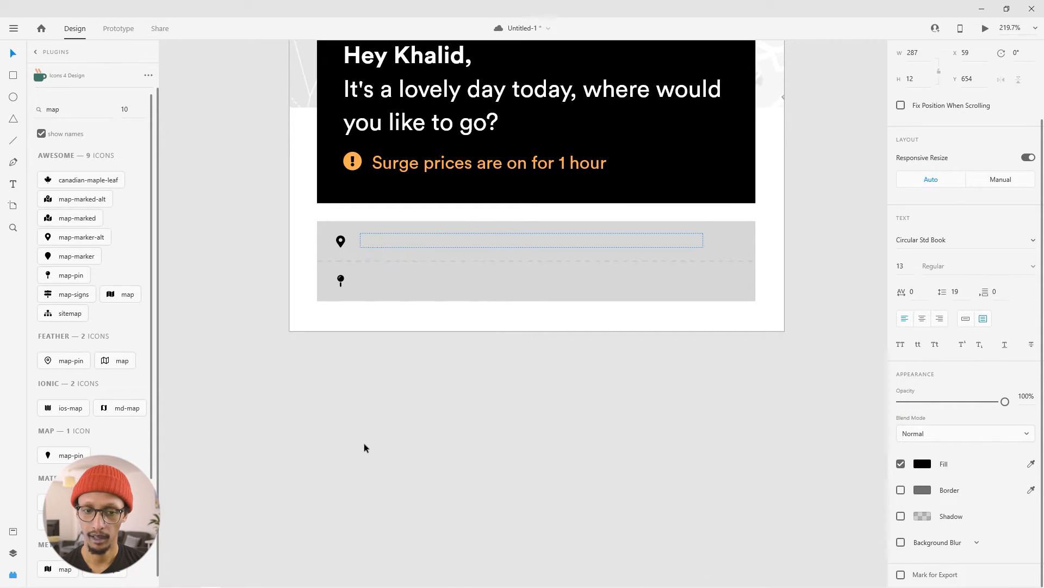
- Duplicate the "My current location" text beside the pin icon in the lower row and reword it as "Enter your destination"
drag(420, 237, 391, 284)
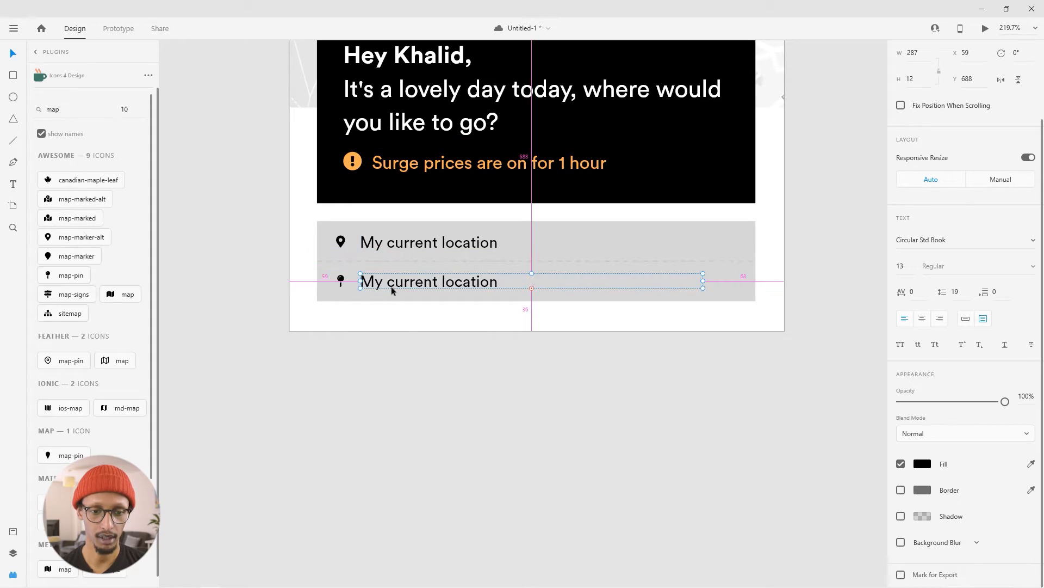
click(397, 348)
double_click(397, 283)
text(E)
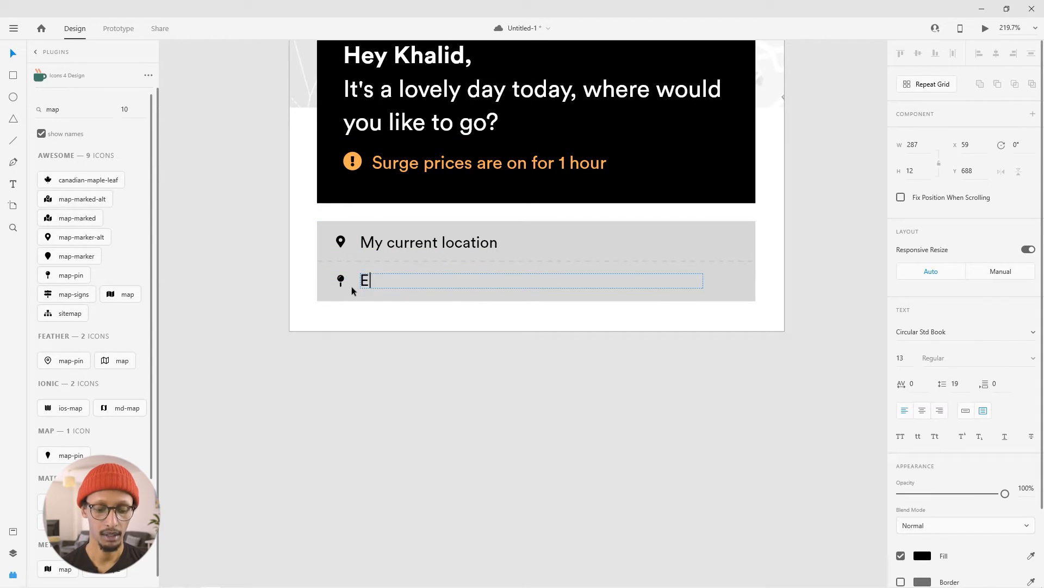
text(nter de)
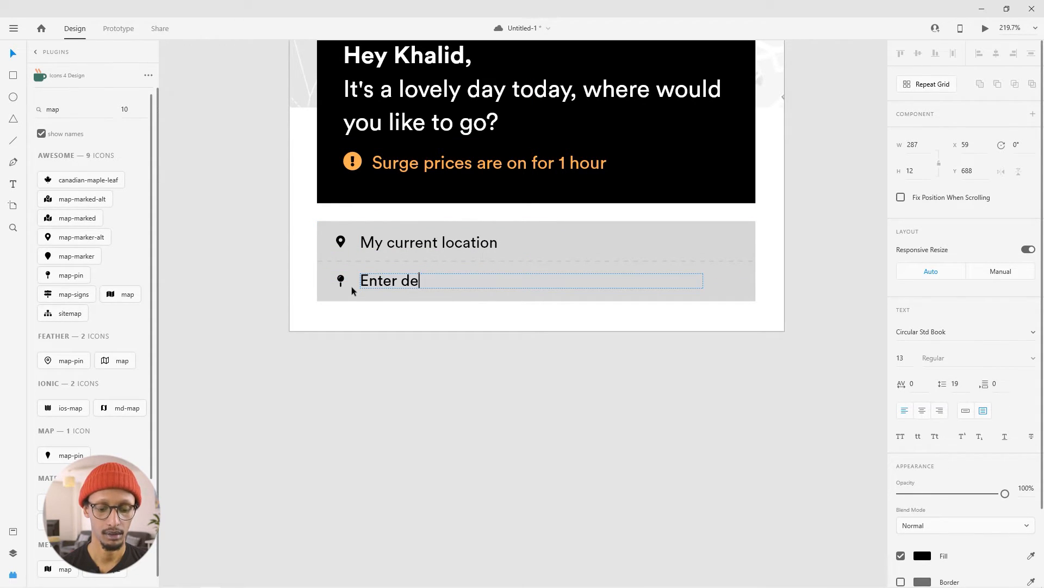
text(stination)
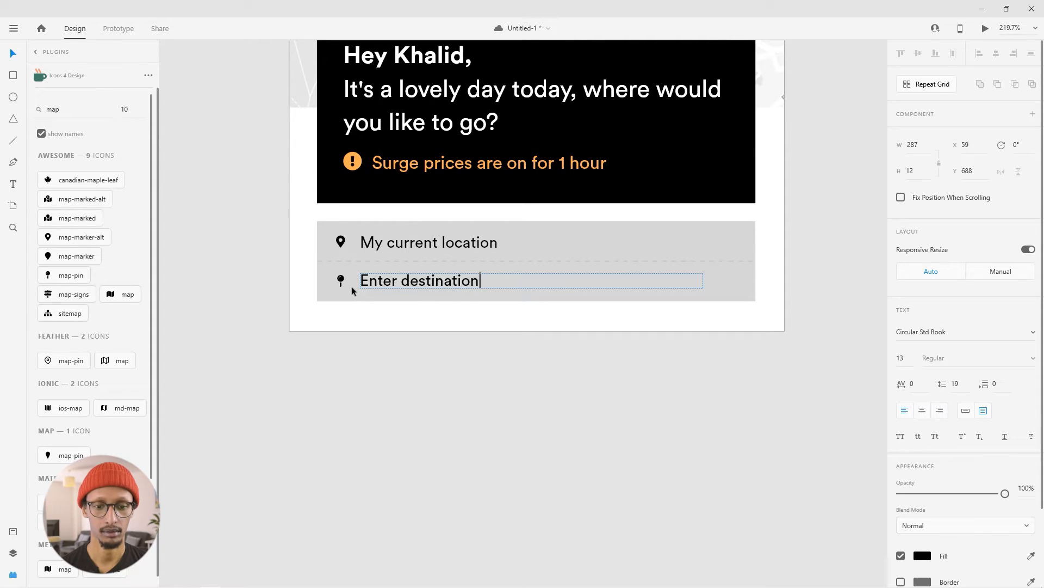
key(Escape)
double_click(394, 280)
click(402, 281)
text(your)
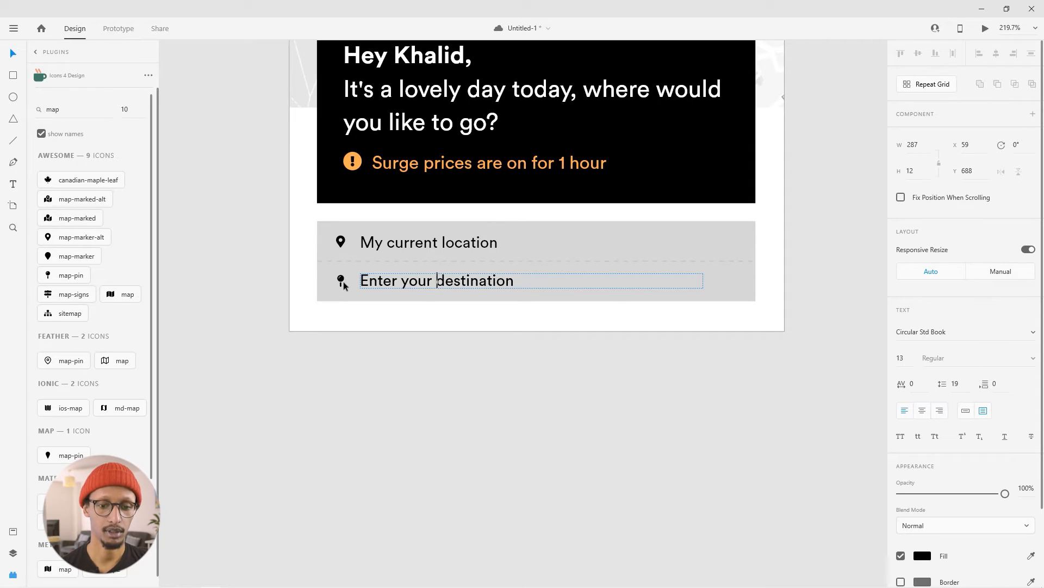
click(495, 348)
- Set the opacity of the "Enter your destination" text to 25%
click(472, 280)
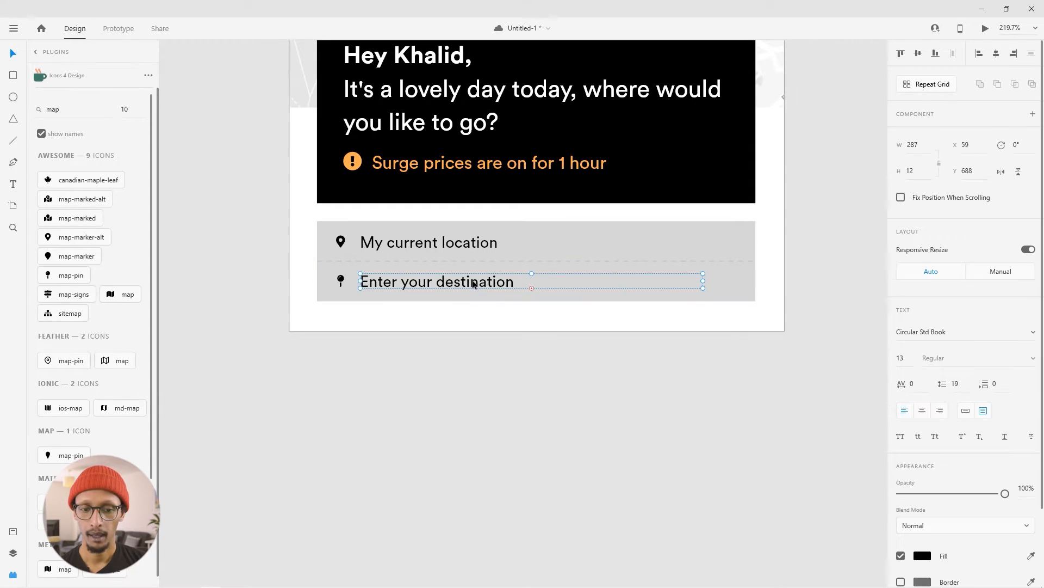
click(1033, 489)
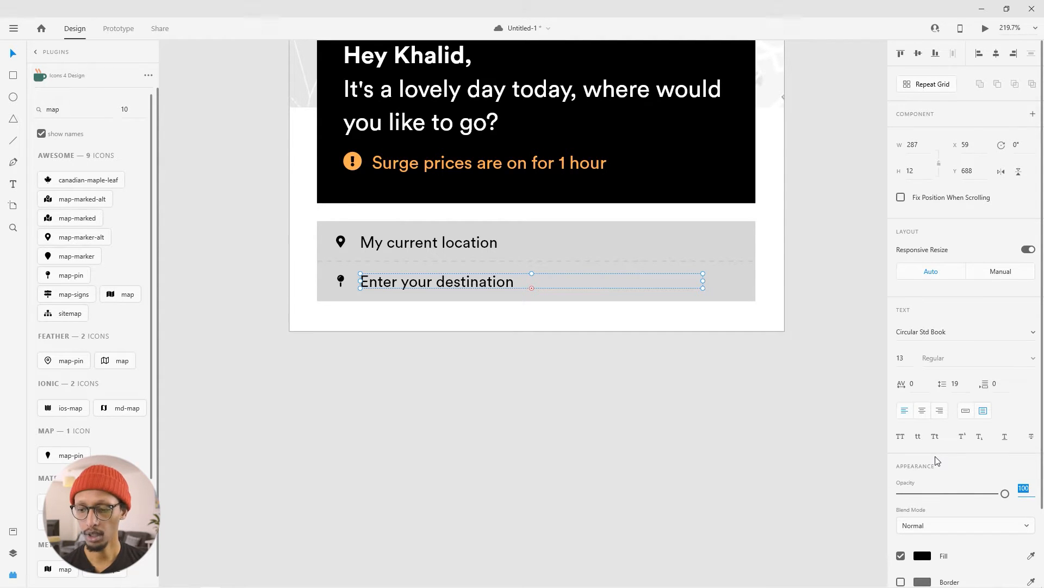
text(25)
key(Return)
click(340, 400)
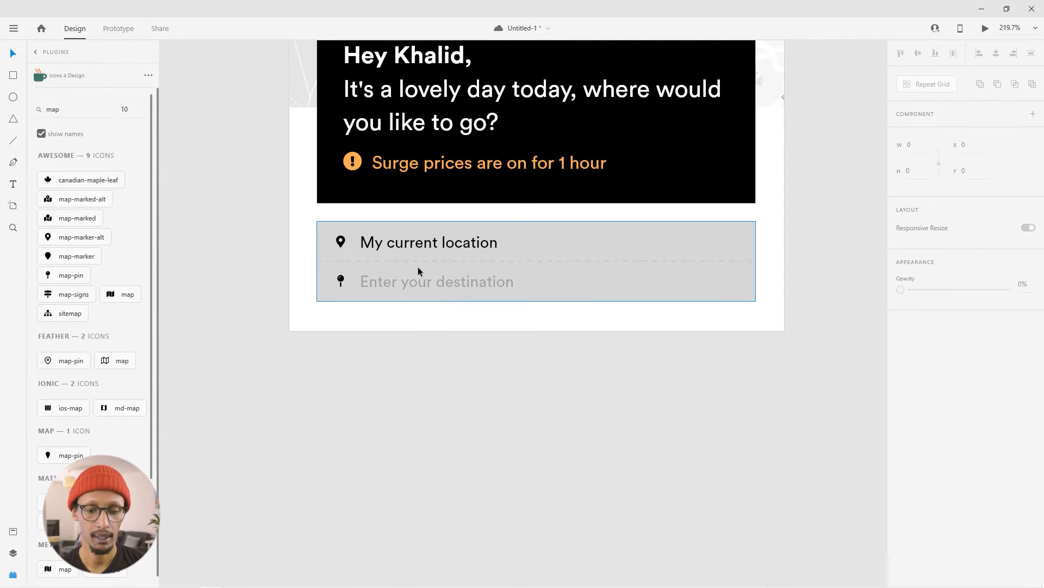
- Narrow the "My current location" text box and duplicate it at the right end of its row as right-aligned text reading "change"
click(395, 245)
drag(704, 241, 600, 241)
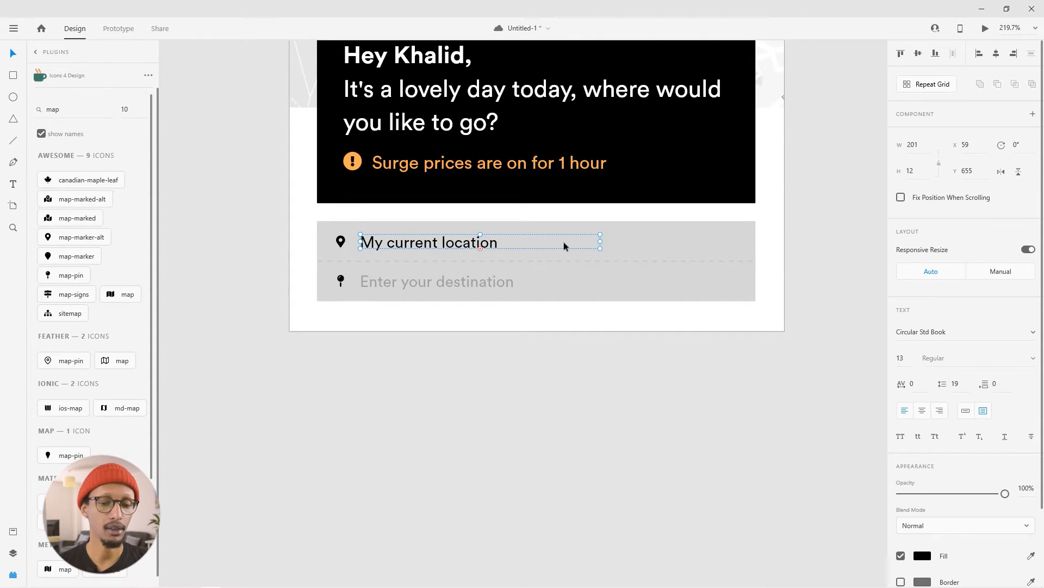
key(alt)
drag(396, 248, 634, 245)
double_click(642, 244)
text(change)
key(Escape)
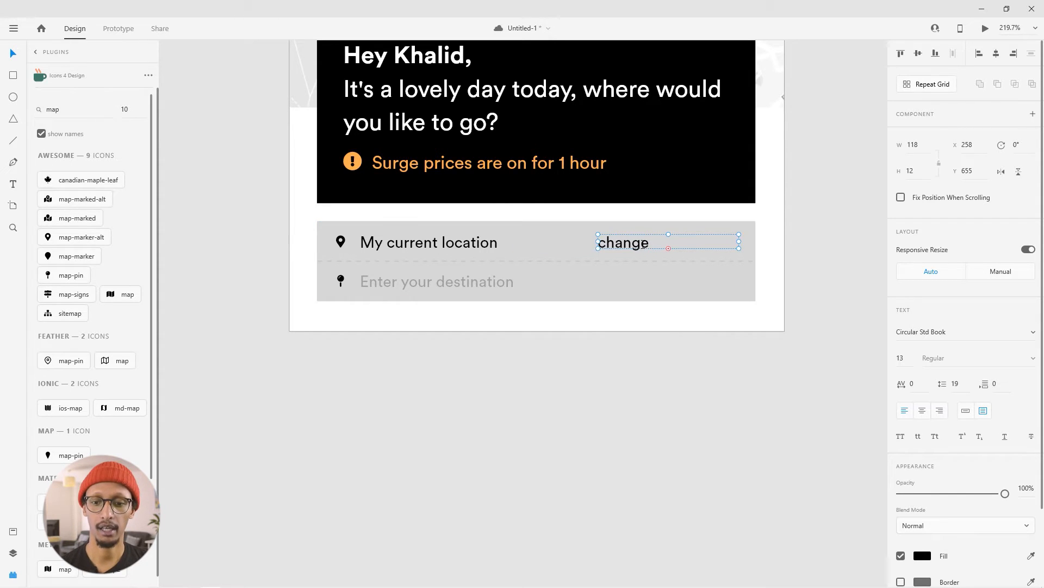
click(940, 411)
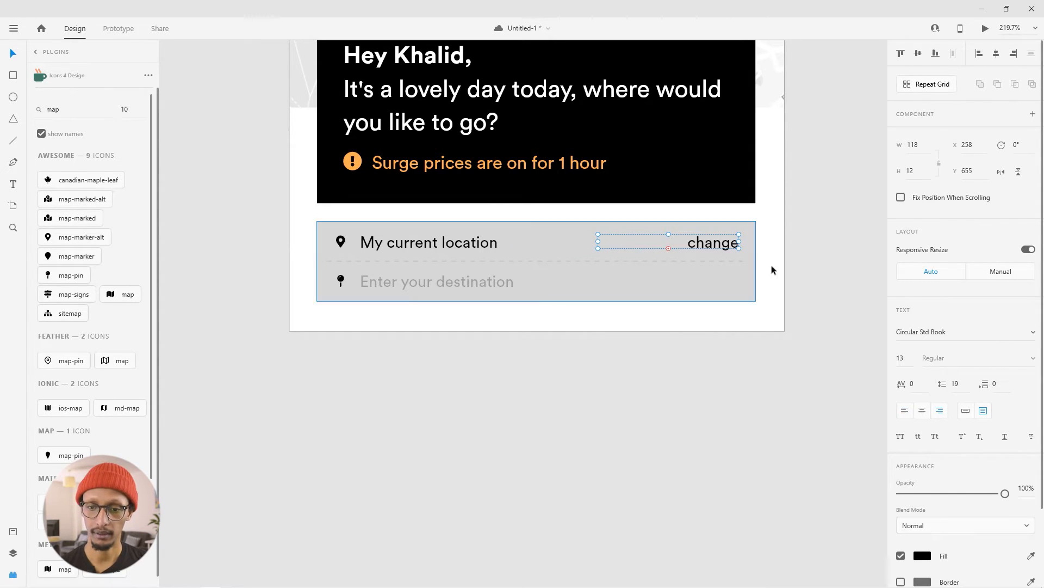
- Fill the "change" text with blue #359EEF and shift it slightly left within its row
click(928, 560)
drag(867, 492, 867, 471)
drag(838, 446, 816, 385)
drag(822, 433, 832, 438)
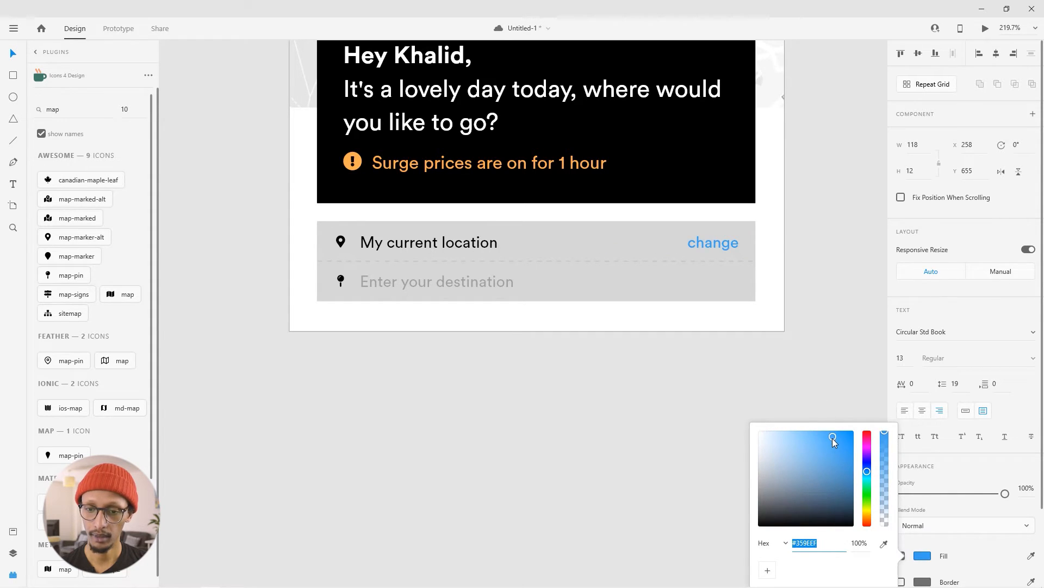
click(792, 307)
drag(710, 237, 707, 237)
click(806, 254)
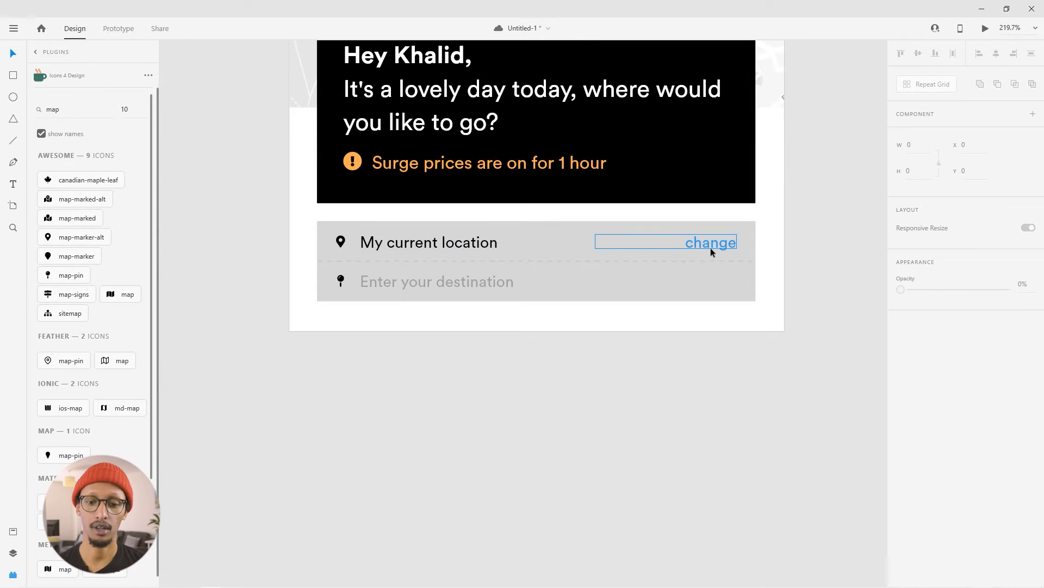
- Fill the pin icon beside "Enter your destination" with red #E92A2A
click(341, 281)
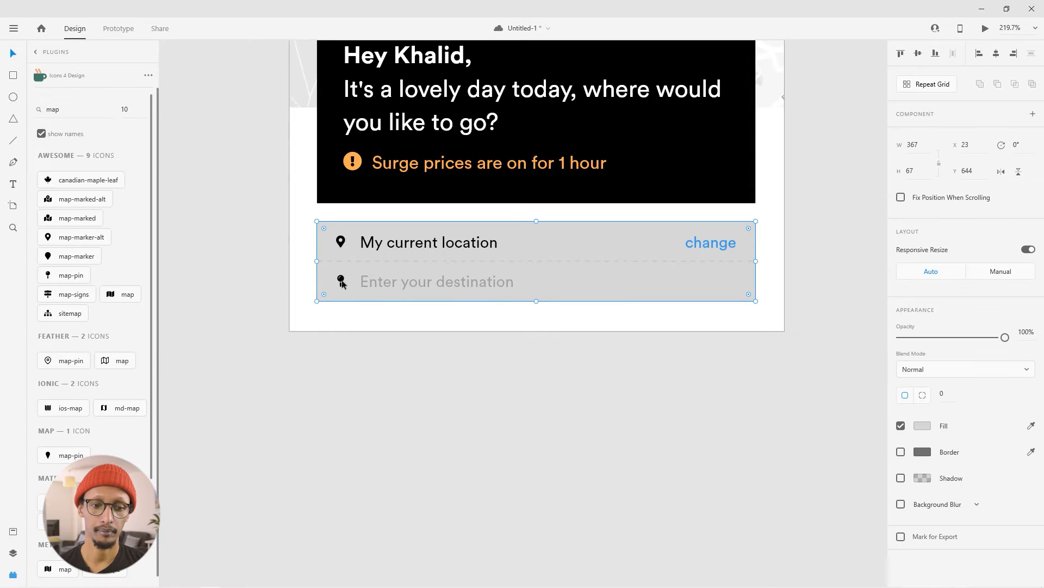
double_click(342, 280)
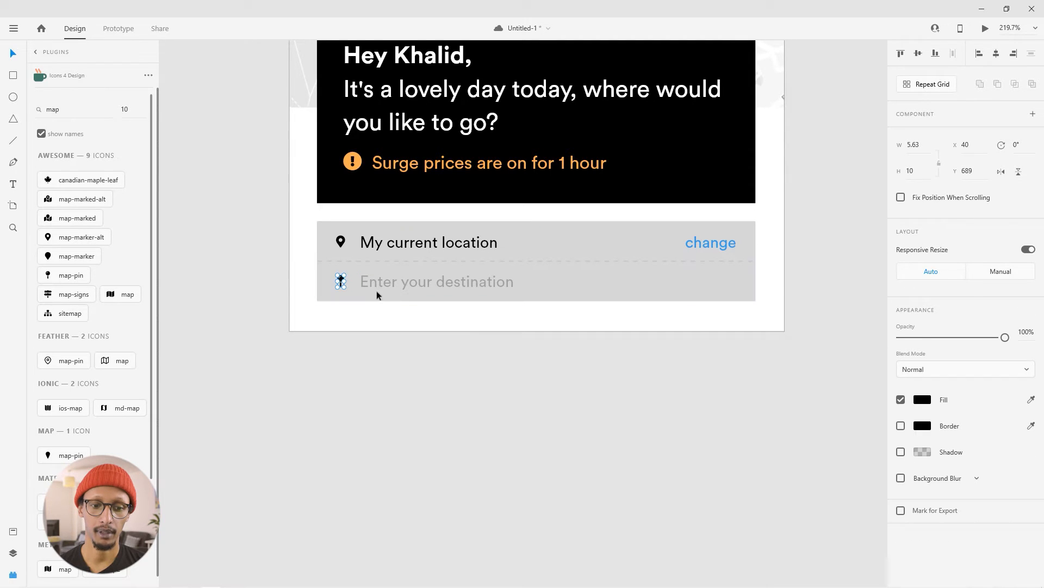
click(919, 402)
drag(820, 343, 825, 335)
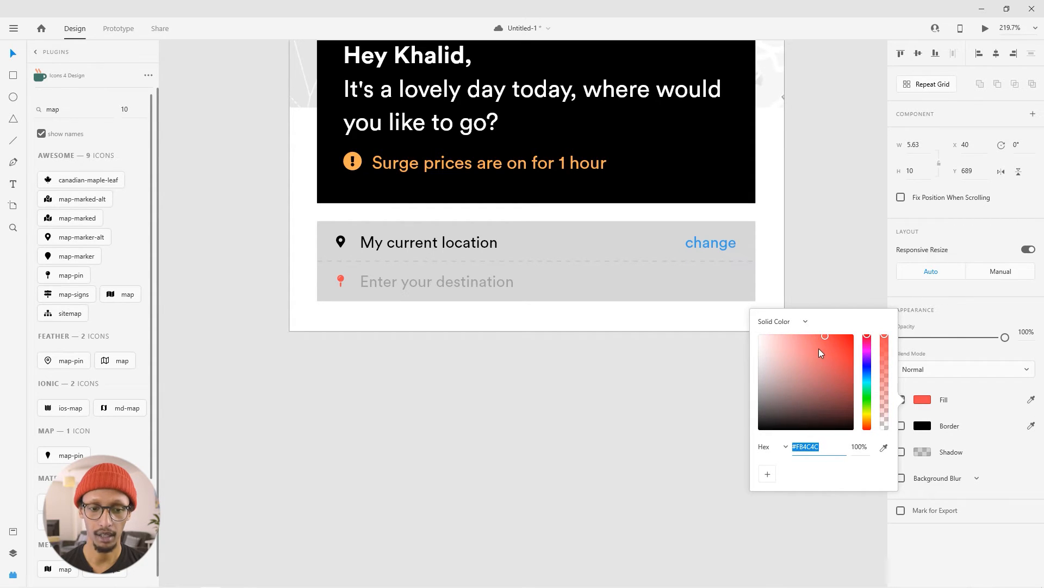
drag(831, 338, 836, 343)
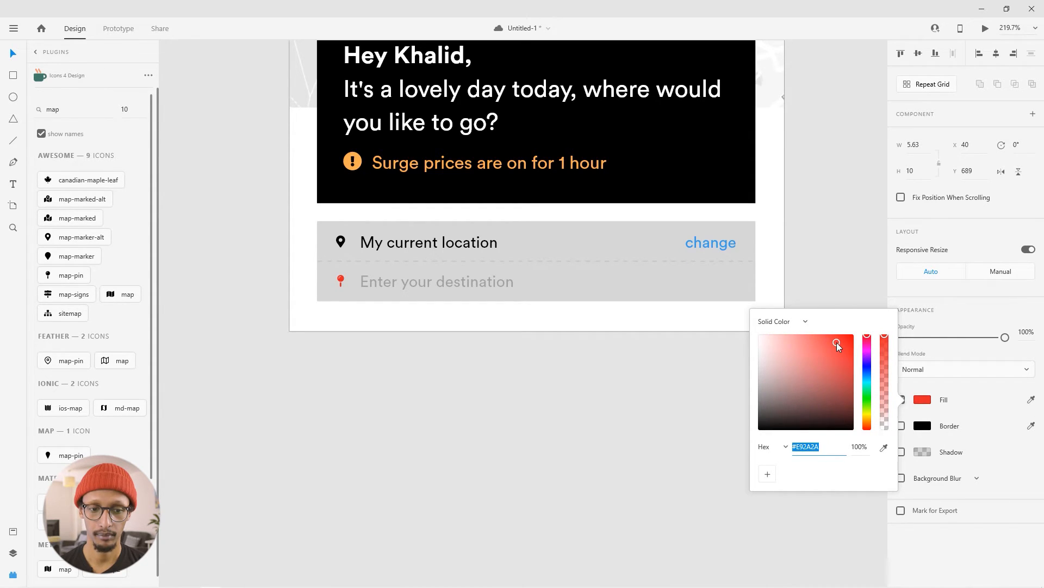
click(397, 313)
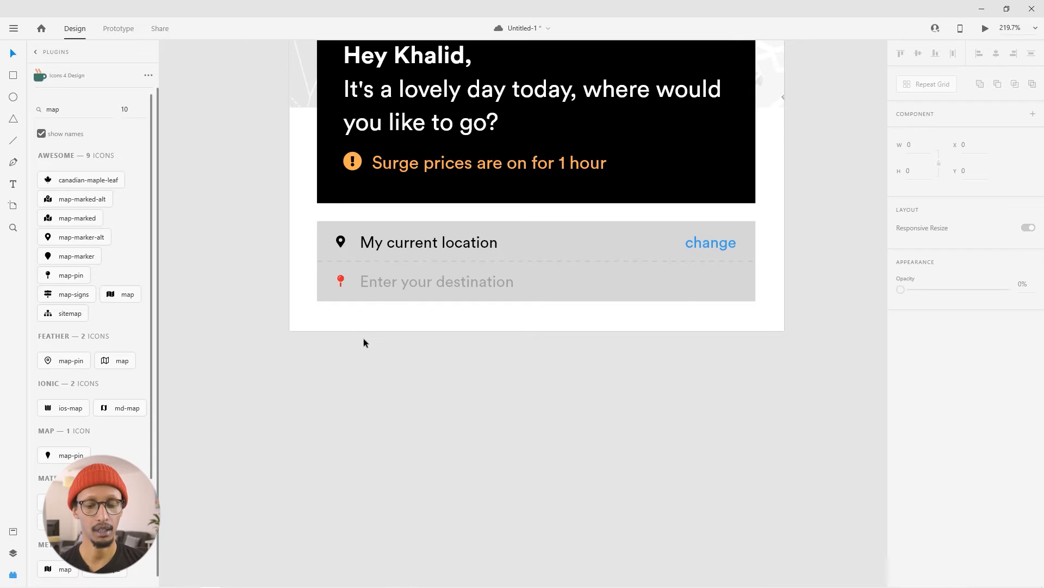
- Change the fill of the grey location block to white #FFFFFF
drag(577, 354, 554, 395)
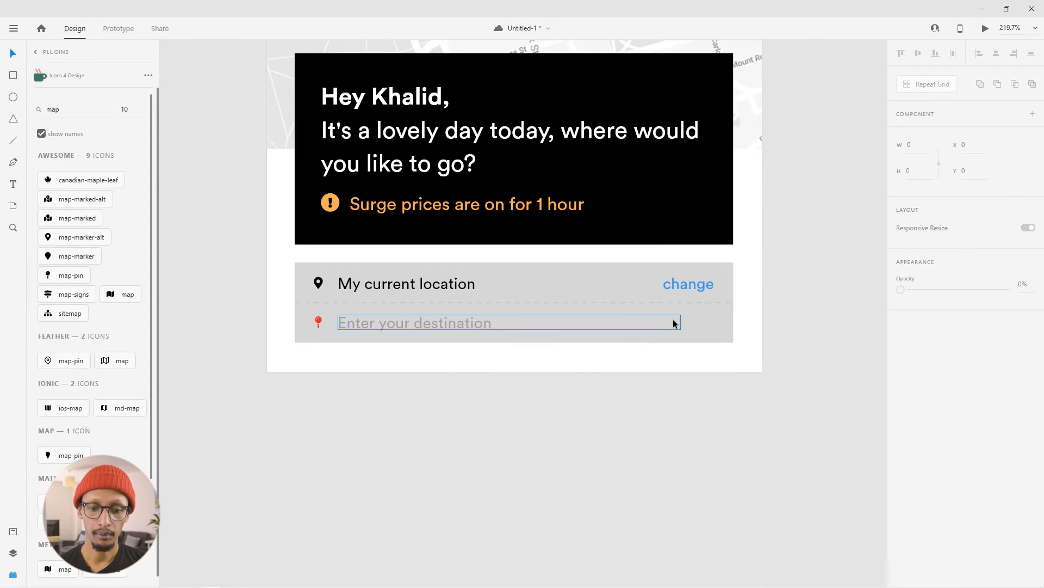
click(713, 331)
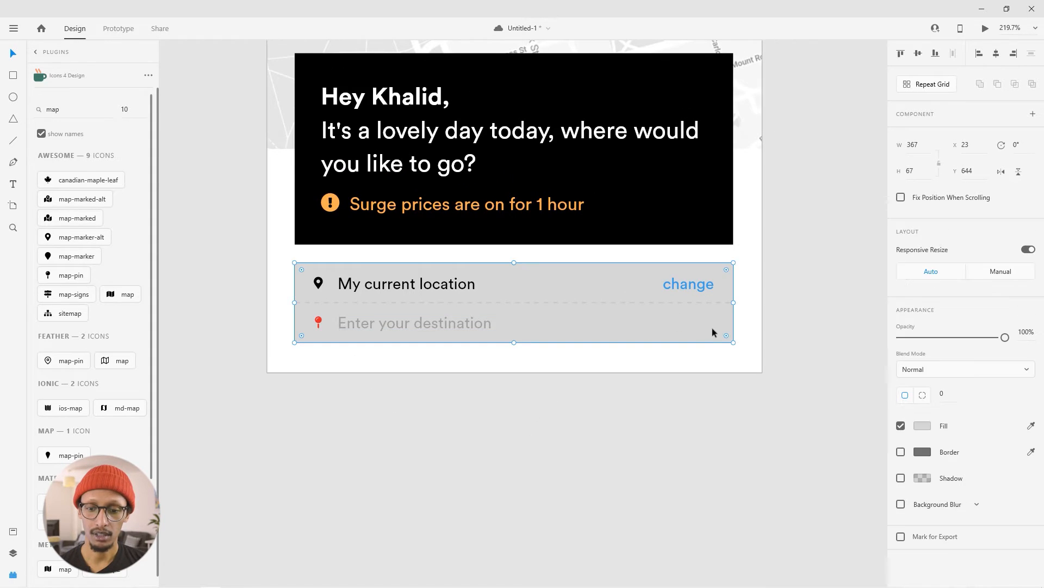
click(919, 425)
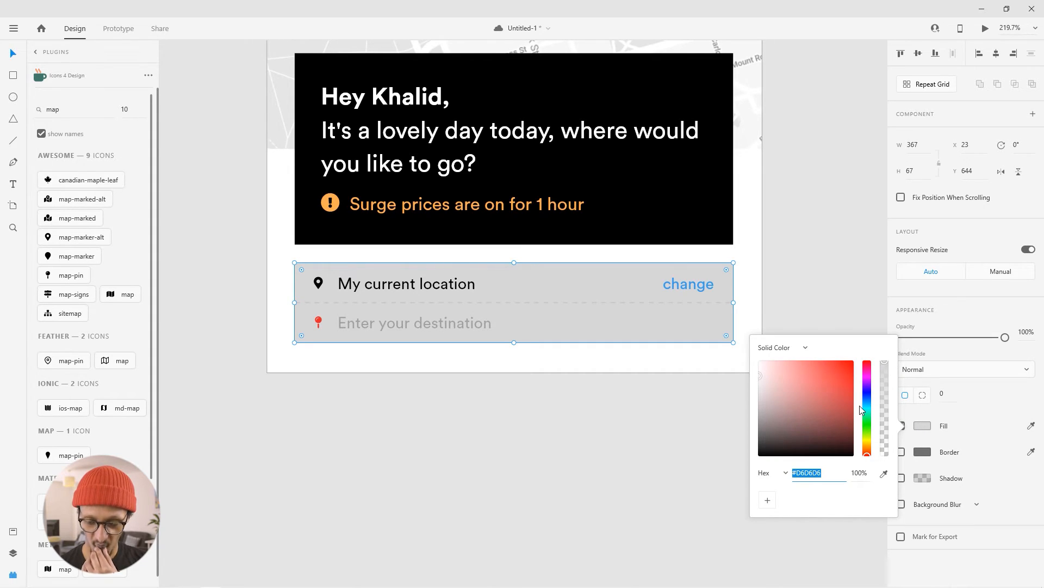
drag(811, 381, 624, 286)
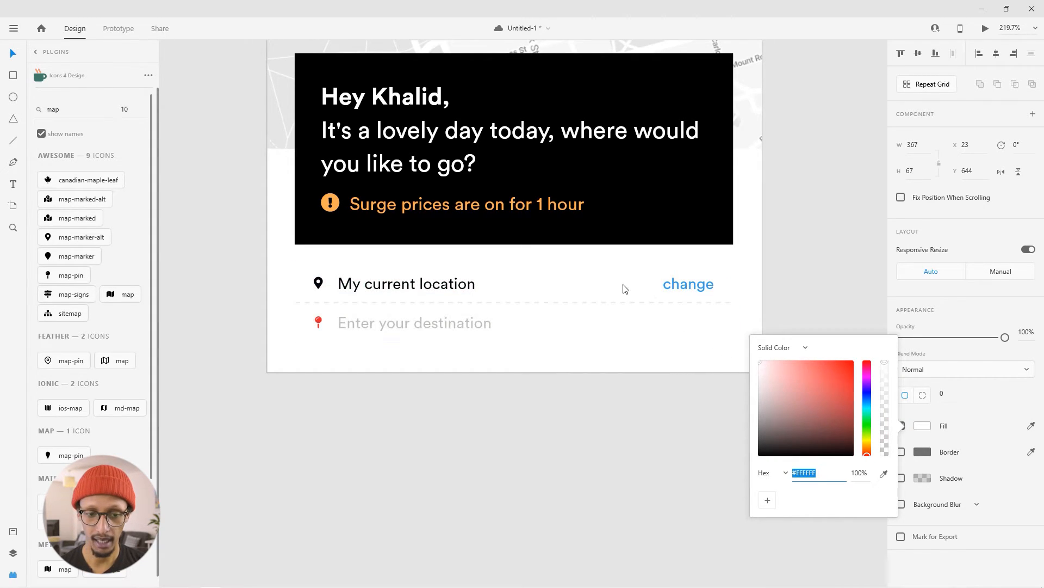
click(573, 424)
click(626, 326)
- Add a shadow to the white location block and set its blur to 99
click(701, 342)
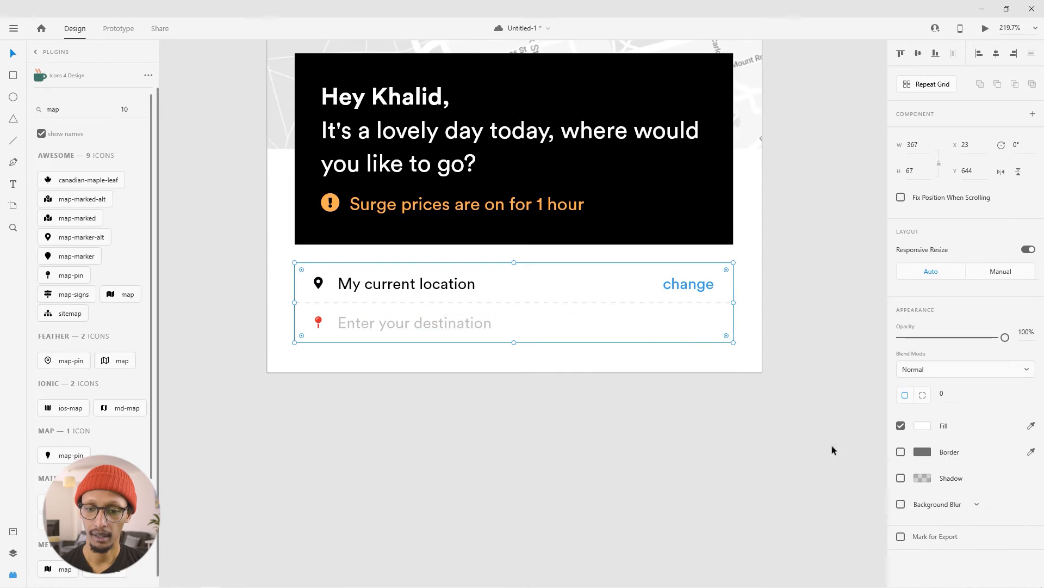
click(900, 477)
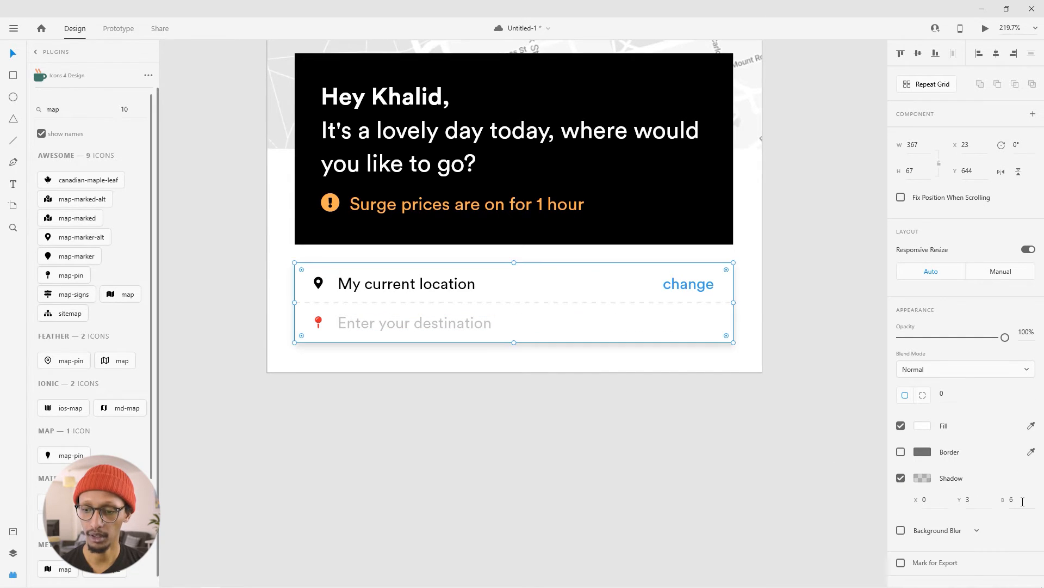
text(99)
key(Return)
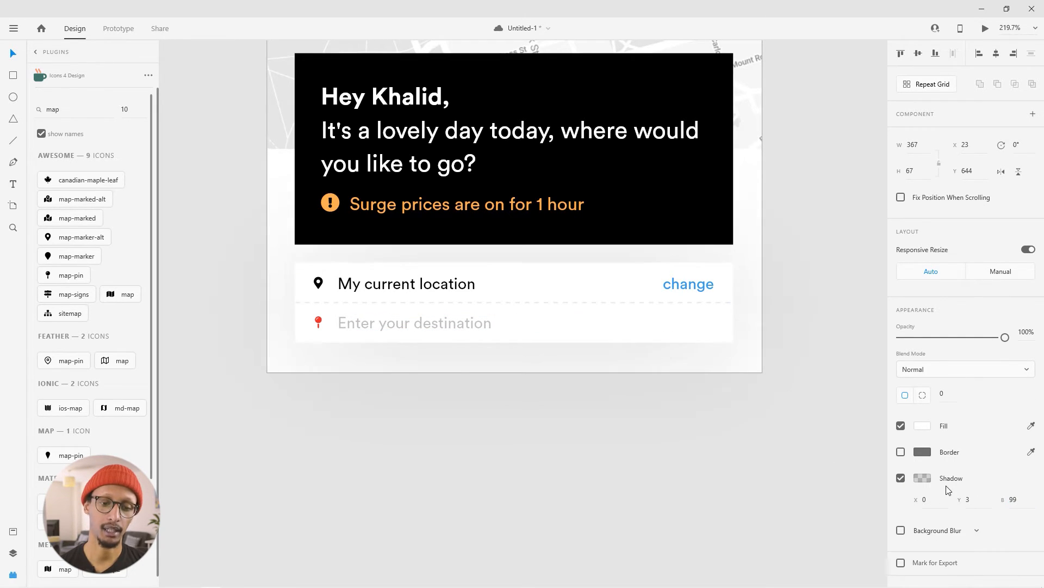
- Round the corners of the black greeting block to a radius of 8
click(873, 520)
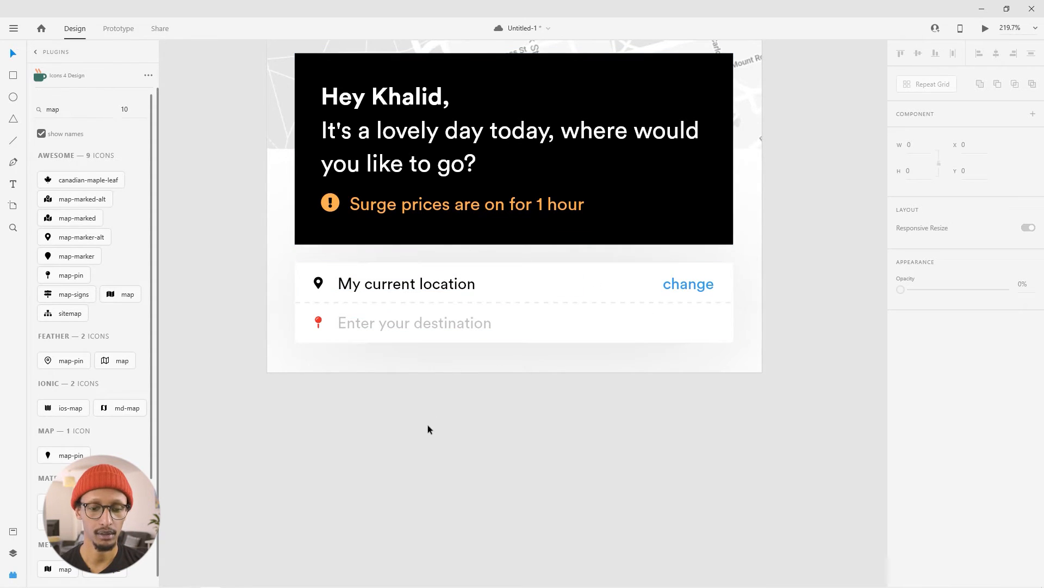
scroll(429, 426, down, 5)
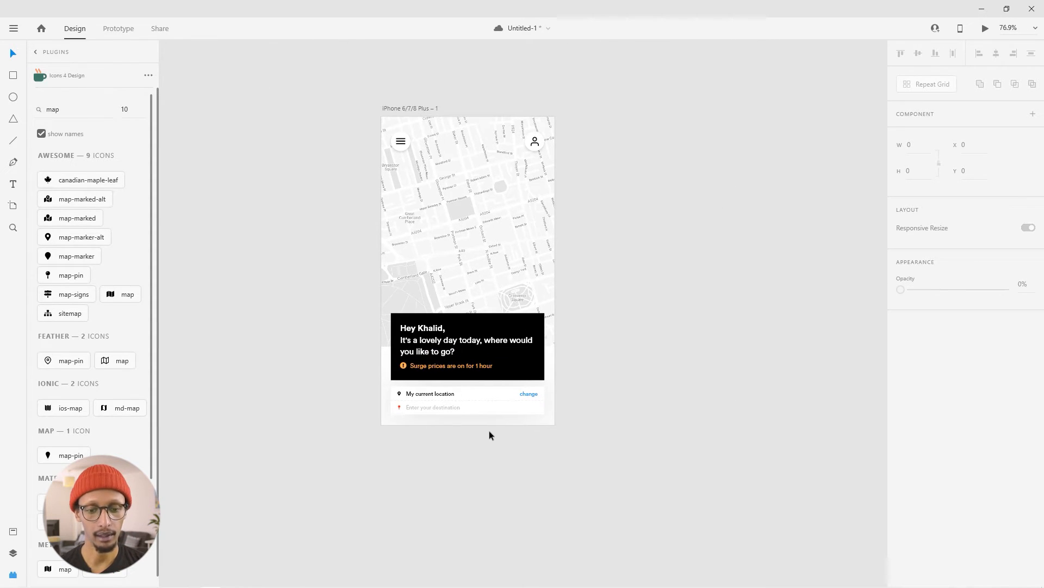
scroll(491, 431, up, 2)
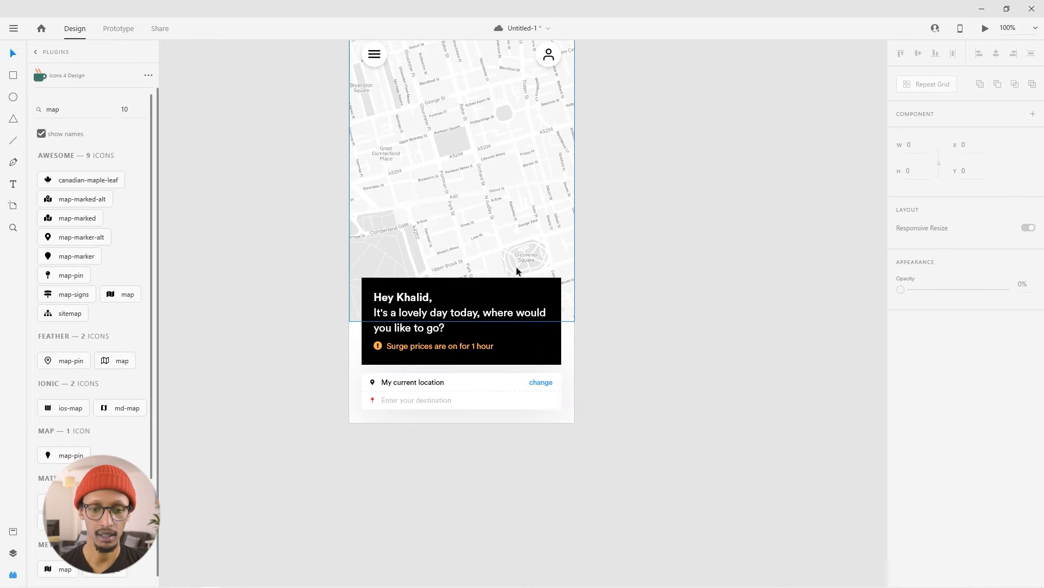
click(549, 291)
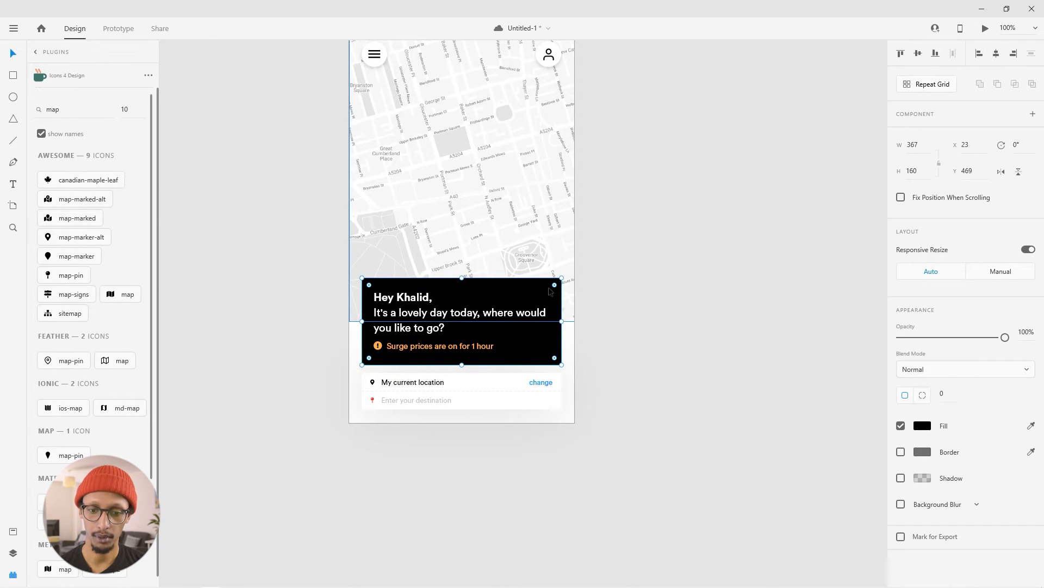
drag(555, 285, 586, 281)
drag(951, 396, 928, 399)
text(8)
key(Return)
click(748, 340)
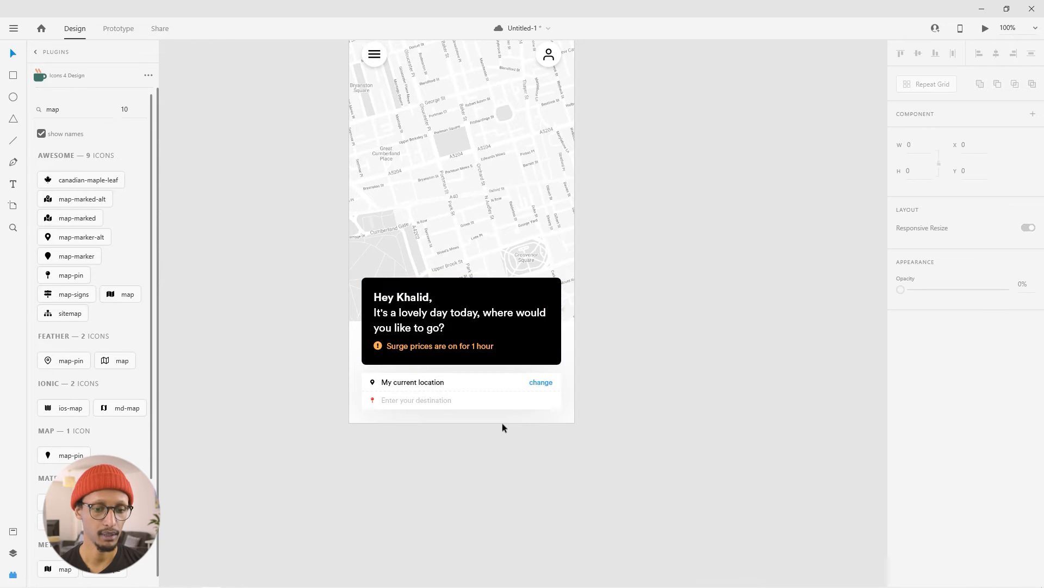
- Switch to the browser's Google Images results for "car png top" and bring the white top-view car image into the design
scroll(501, 423, up, 3)
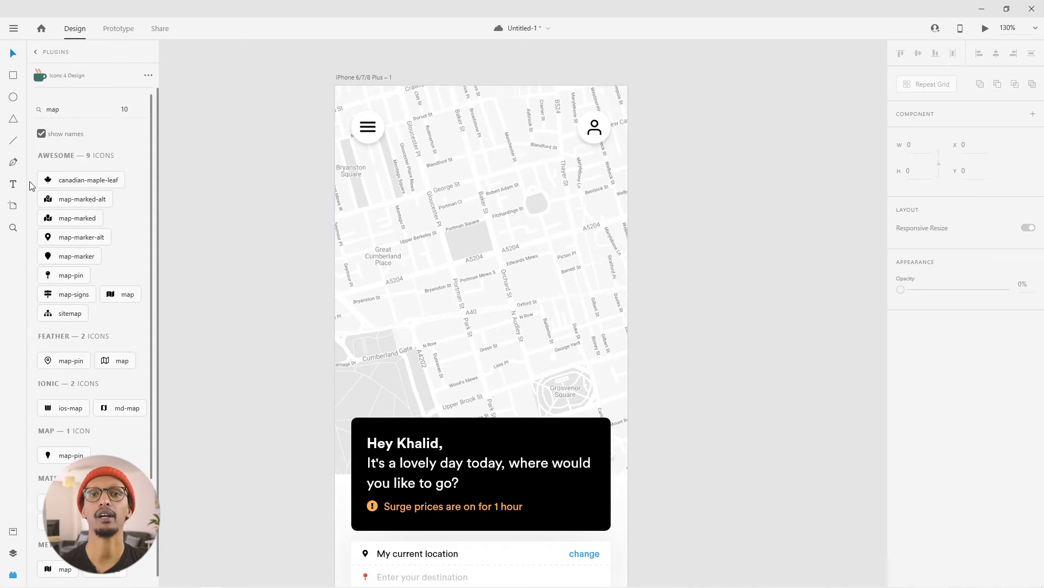
drag(0, 164, 401, 50)
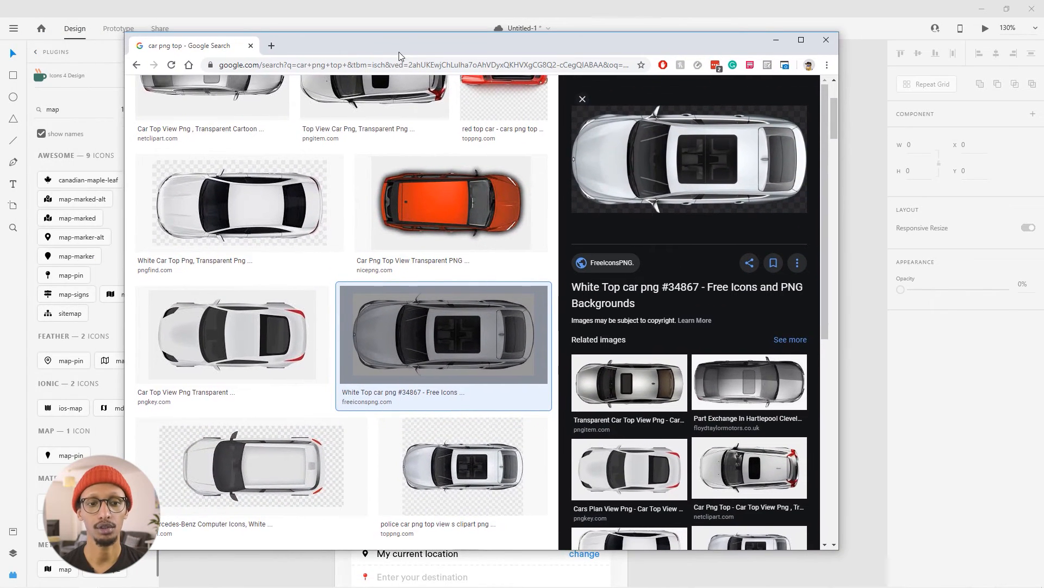
scroll(278, 158, up, 3)
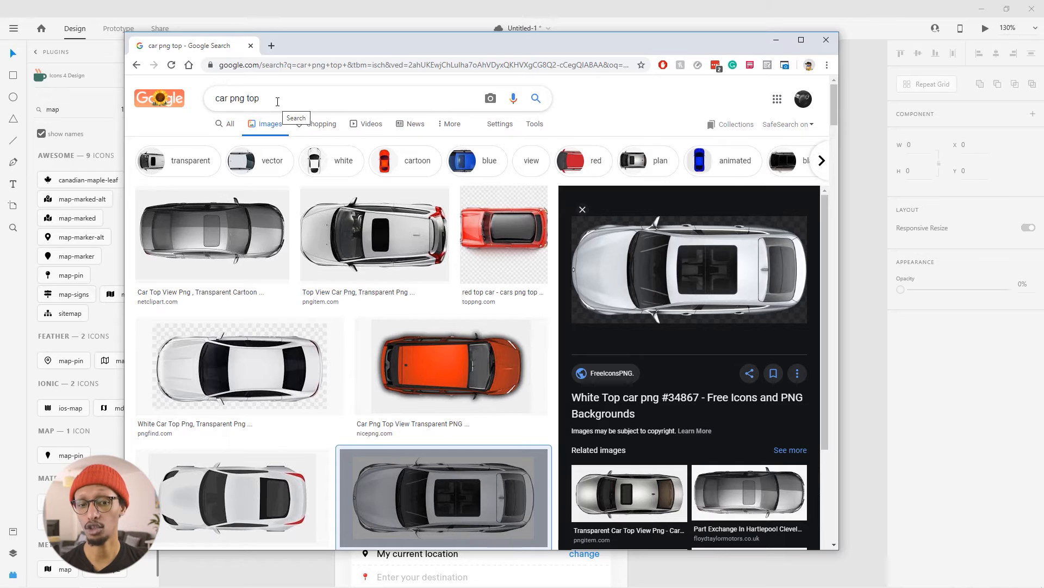
scroll(326, 272, down, 1)
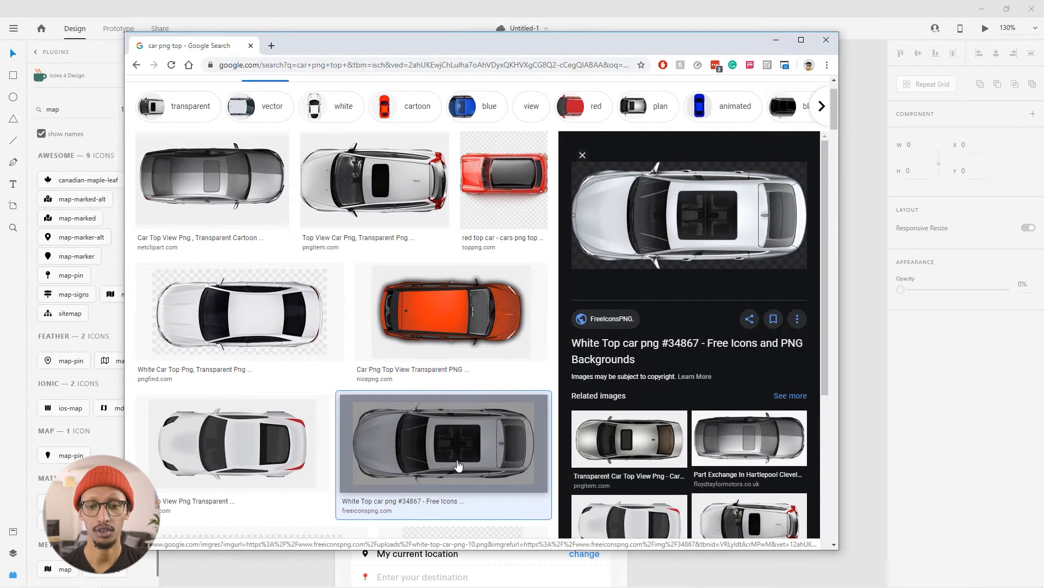
drag(585, 41, 237, 39)
drag(303, 217, 778, 234)
- Scale the car image to 44 by 20 and place rotated copies along the map's streets, making seven cars
click(756, 254)
drag(818, 320, 311, 227)
drag(687, 141, 411, 142)
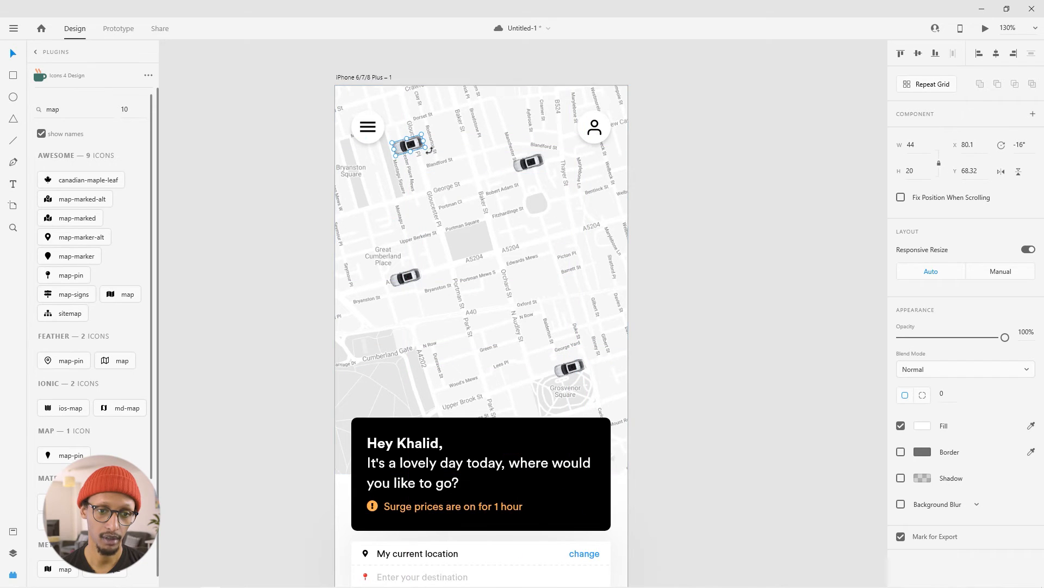
drag(429, 151, 481, 199)
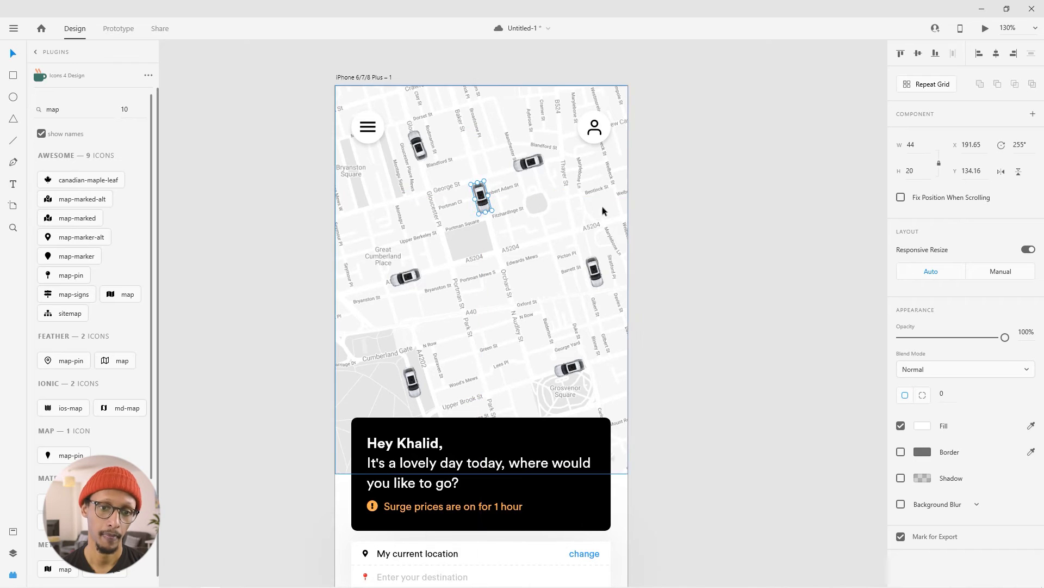
click(793, 234)
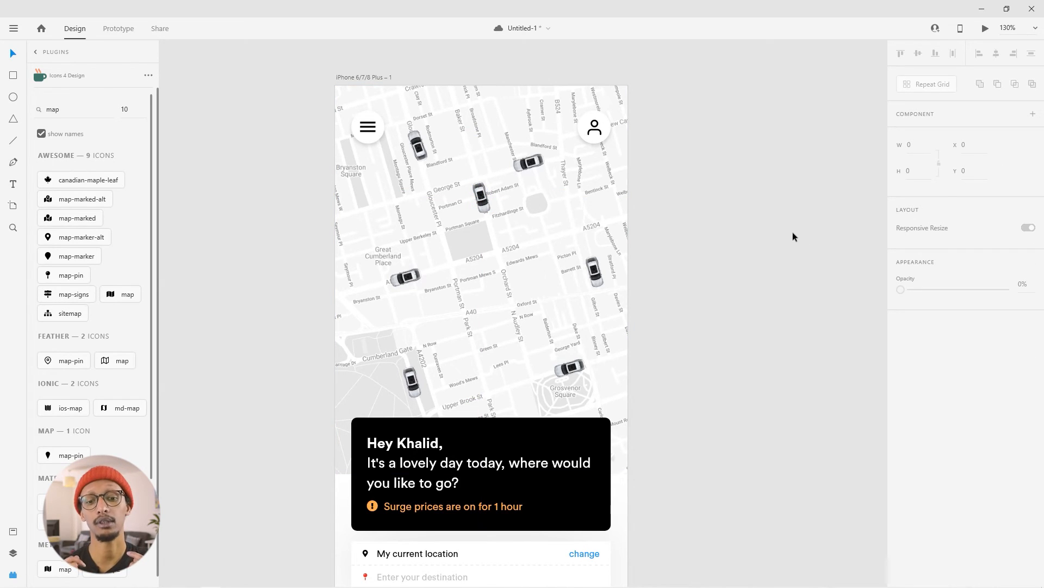
- Draw a 22 by 22 circle on the map below the central grey square beside the A5204 road, and remove its border
scroll(704, 382, down, 1)
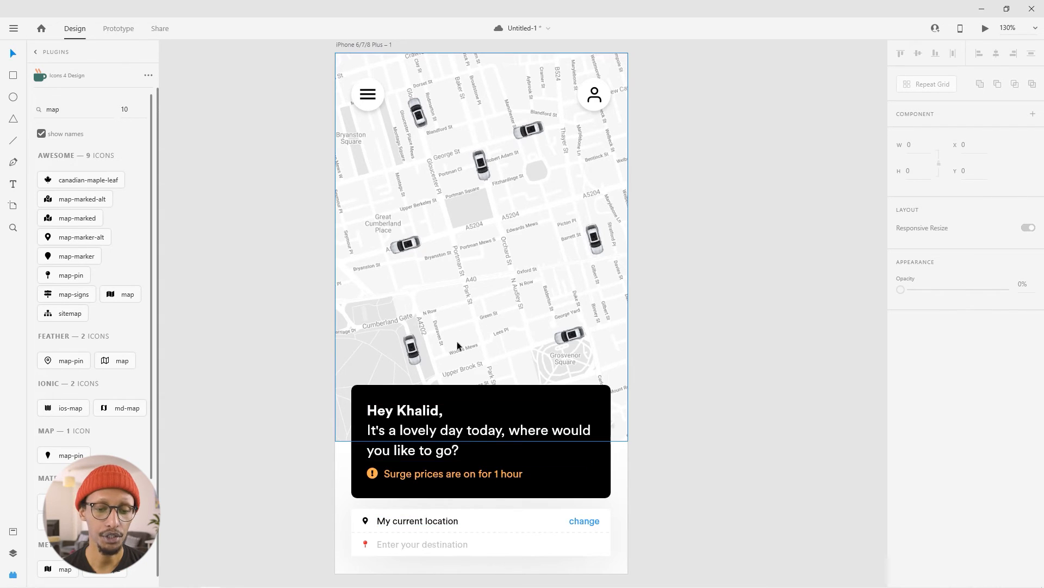
scroll(500, 262, up, 2)
scroll(483, 279, up, 5)
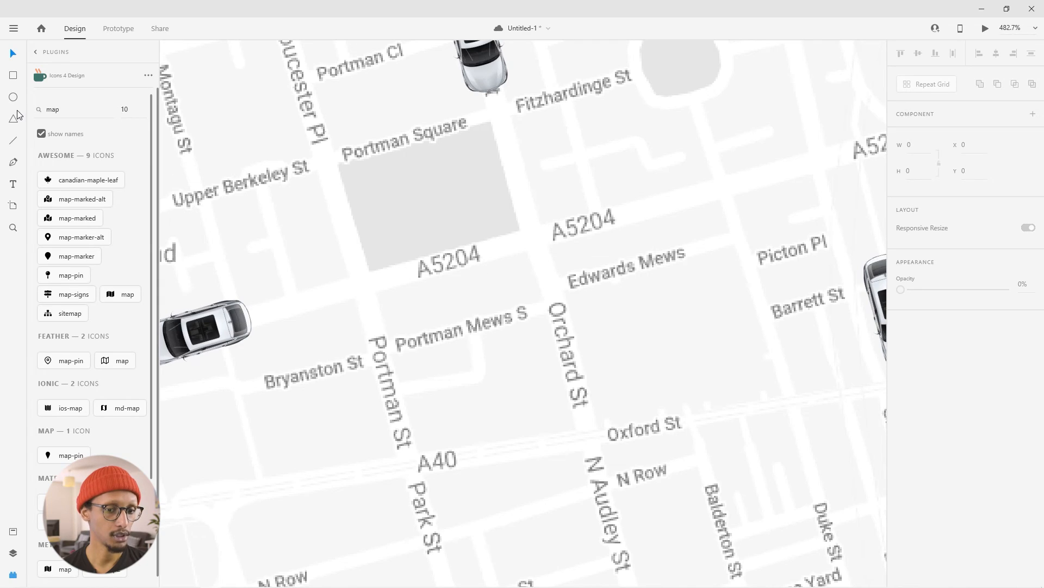
click(13, 98)
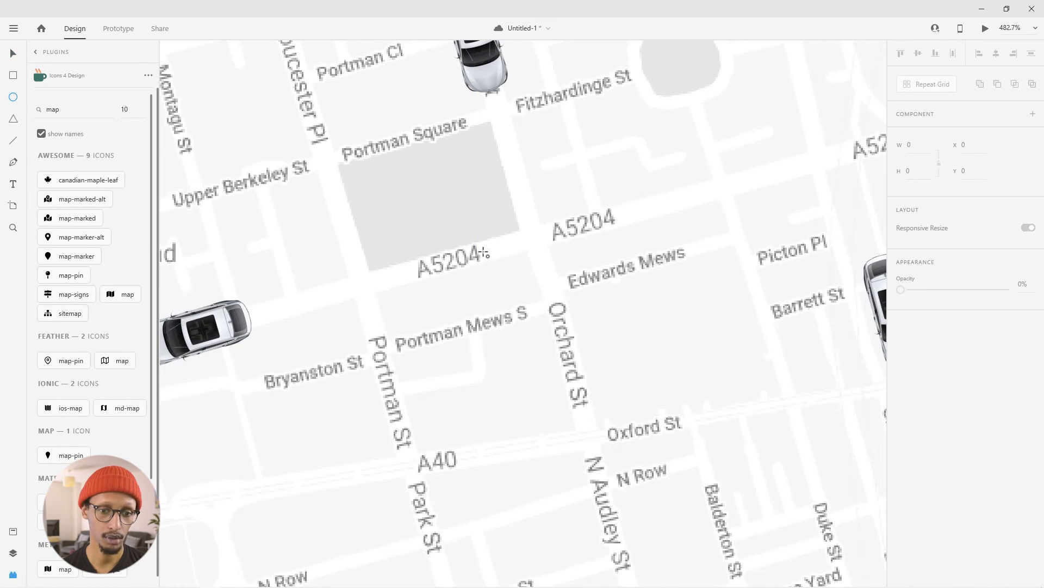
drag(484, 252, 523, 303)
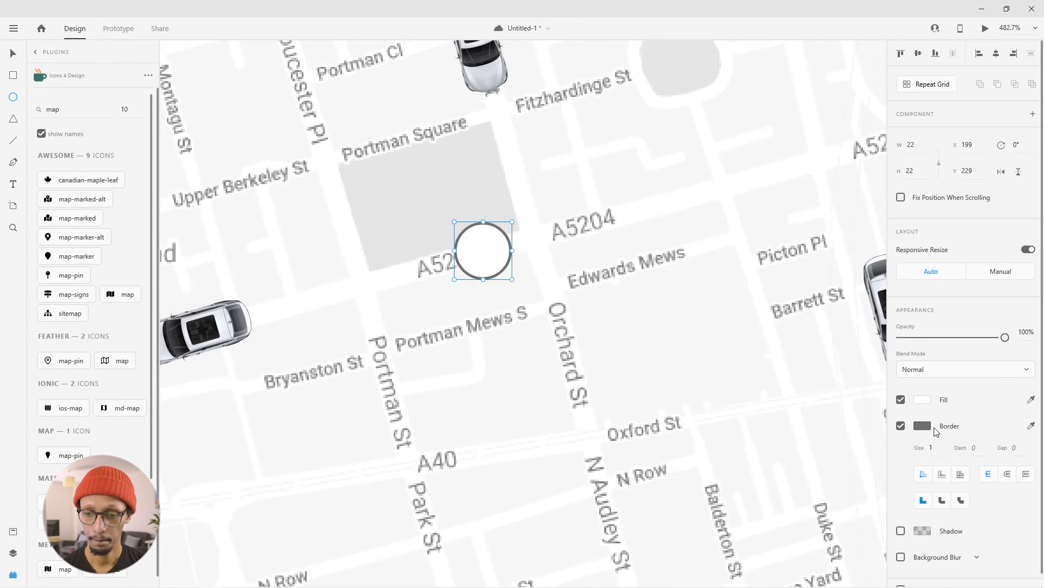
click(901, 425)
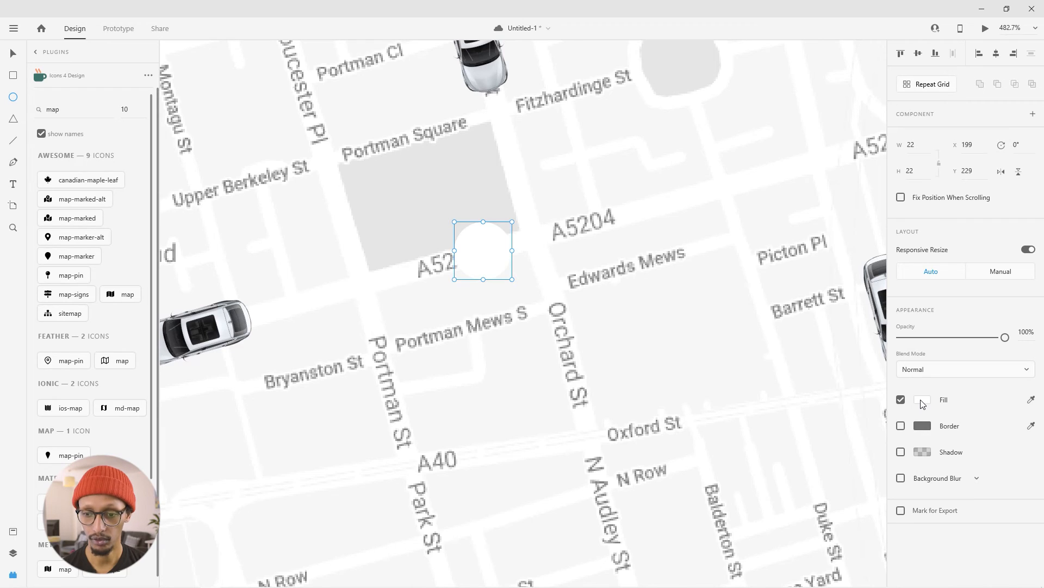
- Fill the map circle with bright light blue
click(923, 401)
click(808, 355)
drag(841, 291, 819, 291)
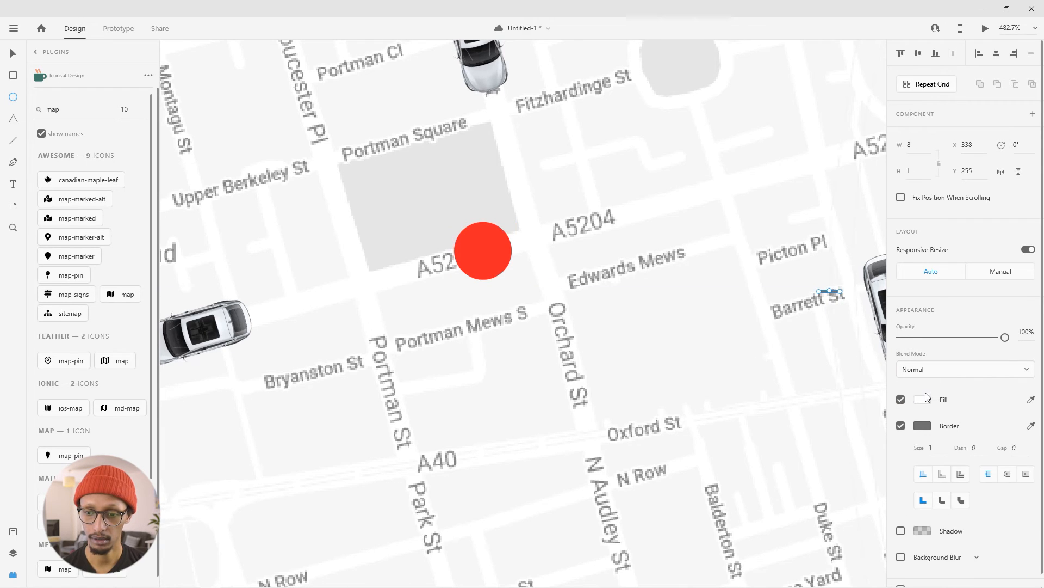
key(ctrl+z)
click(923, 400)
drag(867, 390, 868, 382)
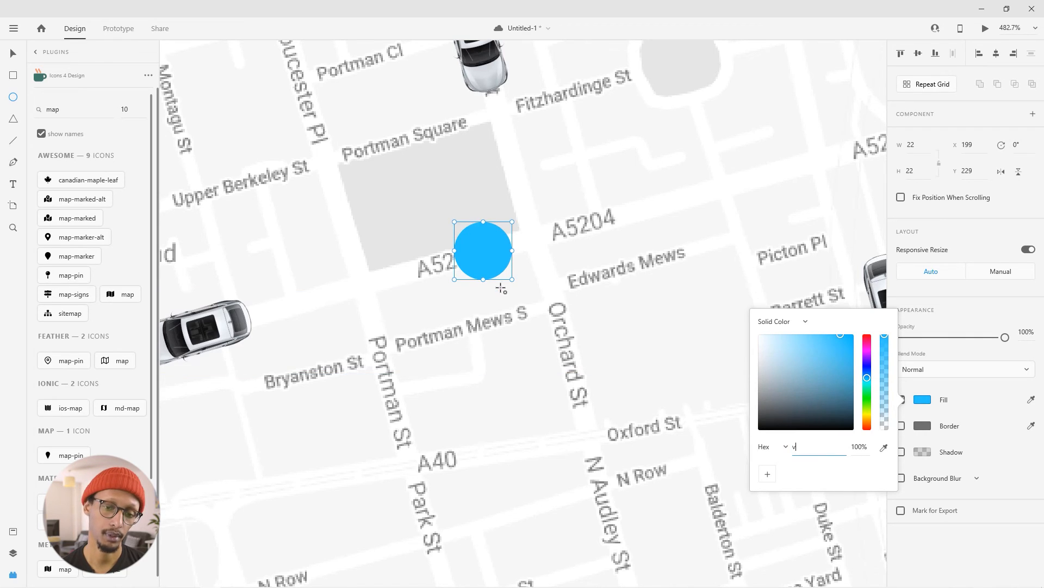
click(515, 305)
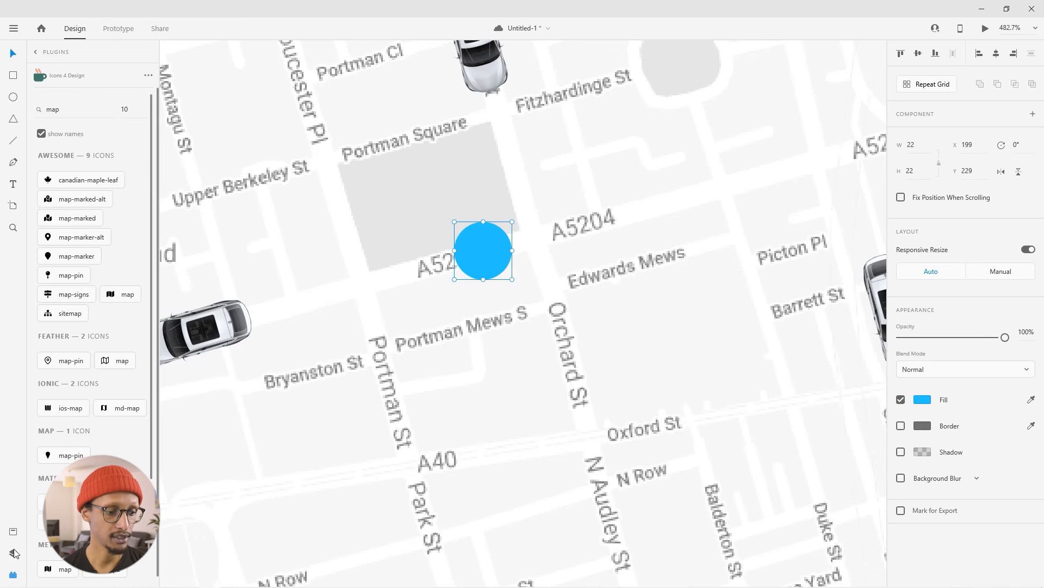
- Show the layer list and duplicate the blue circle in place with copy and paste
click(13, 554)
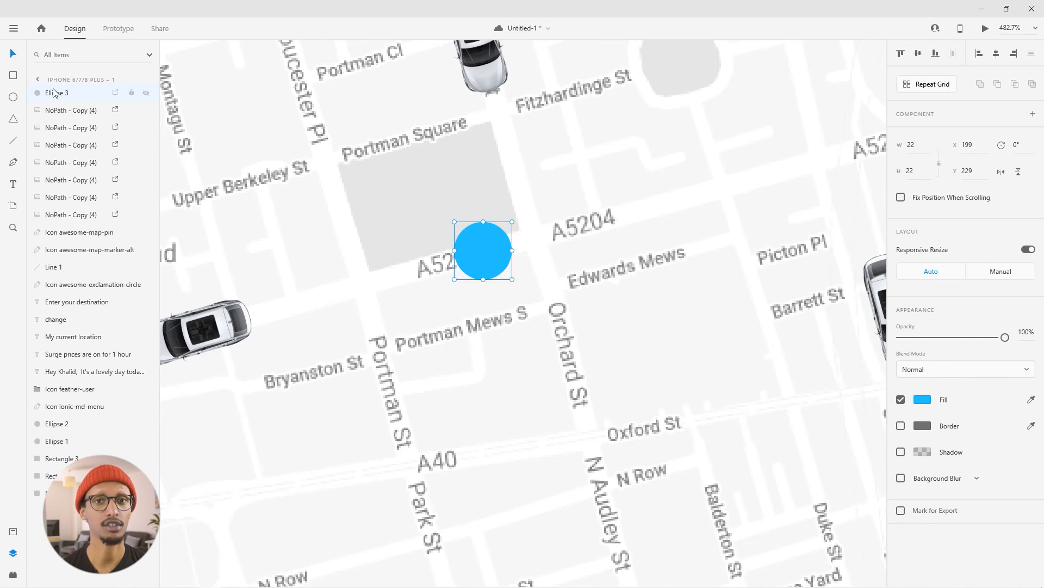
right_click(495, 253)
click(479, 121)
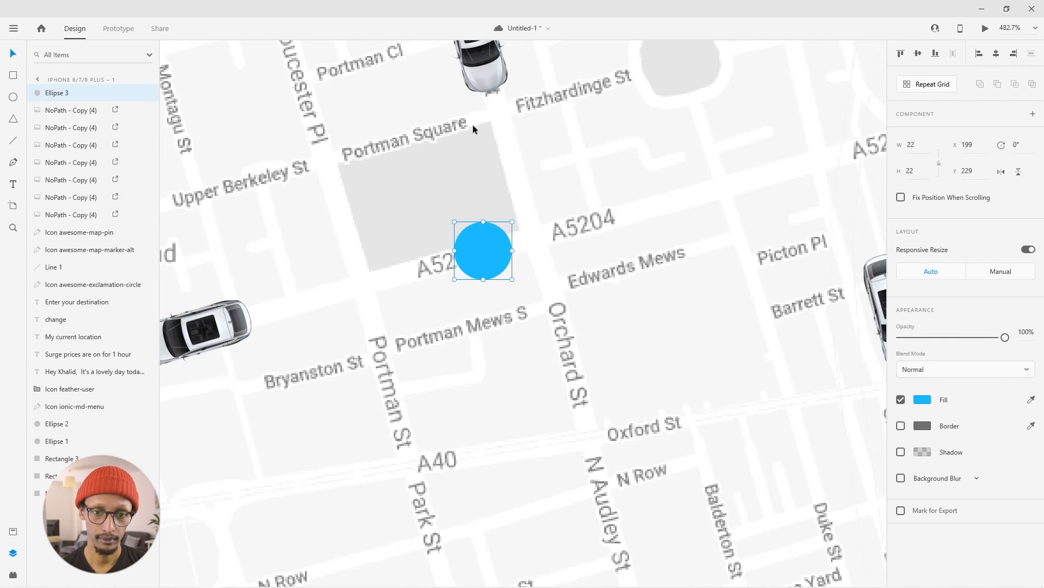
right_click(459, 137)
click(490, 222)
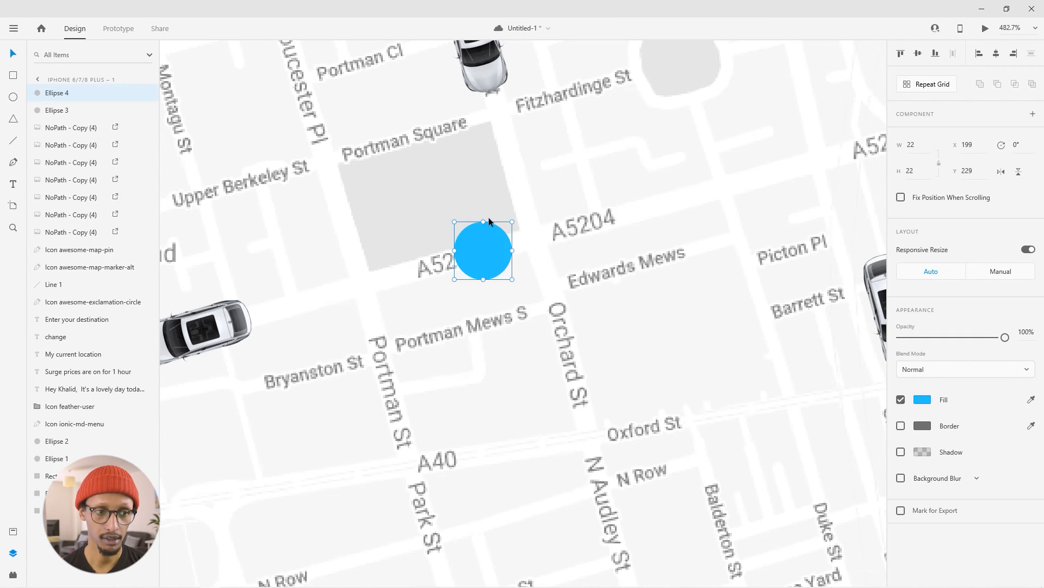
- Enlarge the lower blue circle from its centre to 38 by 38 and reduce its opacity to 24%
click(51, 111)
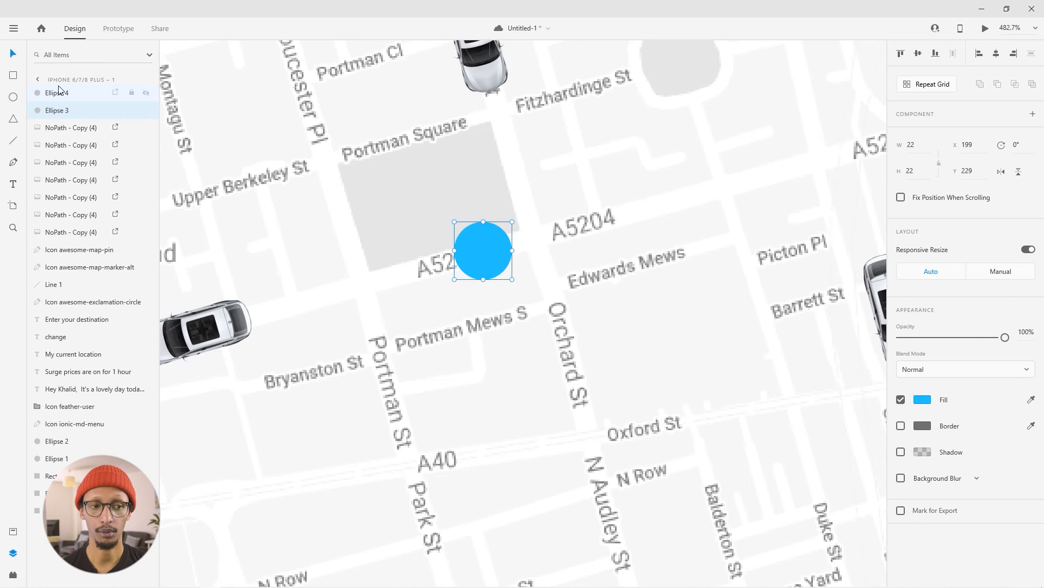
key(alt)
drag(513, 220, 547, 201)
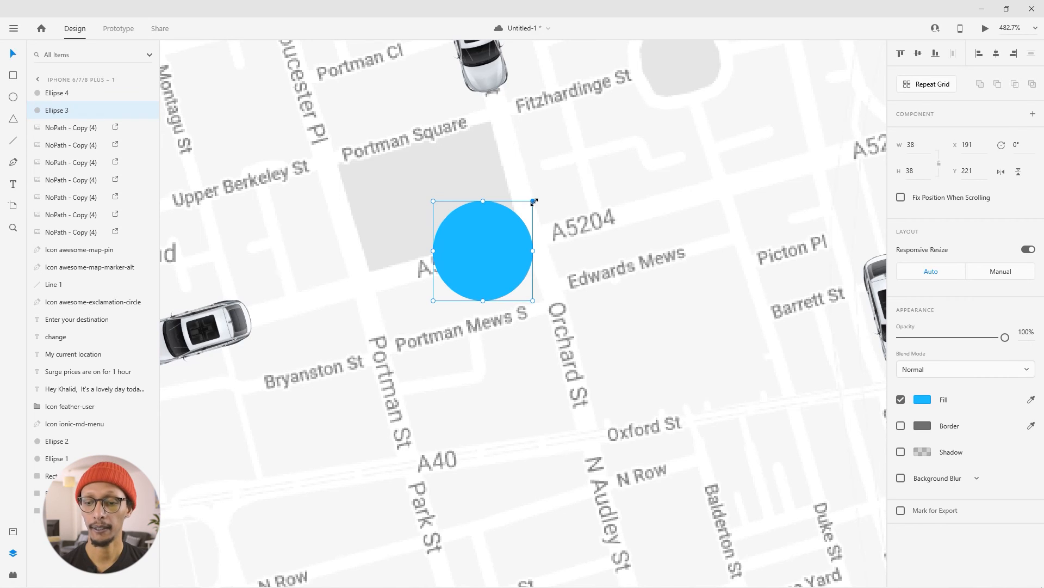
drag(1004, 338, 926, 354)
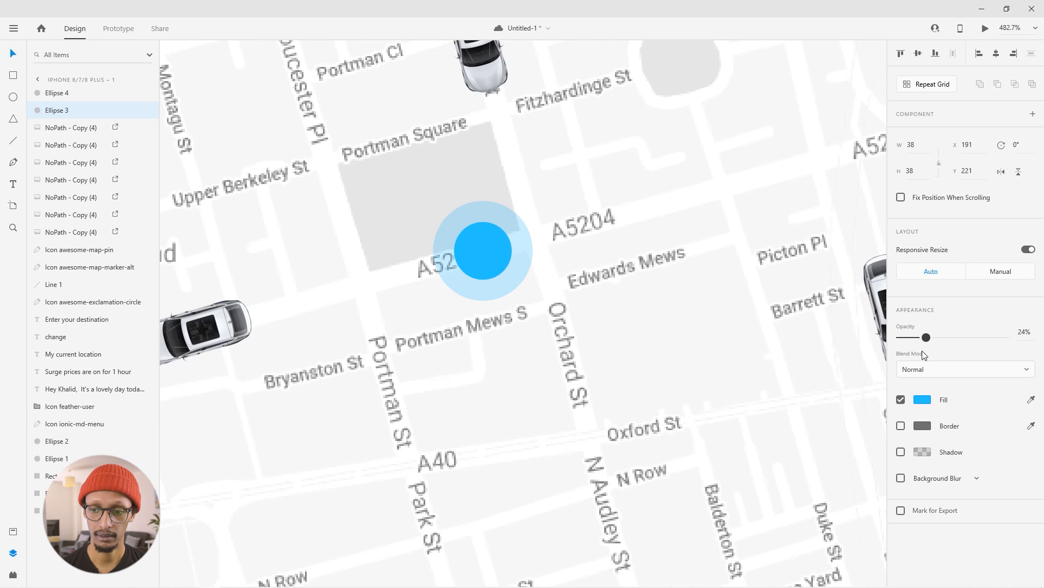
click(684, 331)
- Examine the full screen layout with the map, cars, blue location marker, greeting block and location card
scroll(413, 300, down, 5)
scroll(413, 300, down, 3)
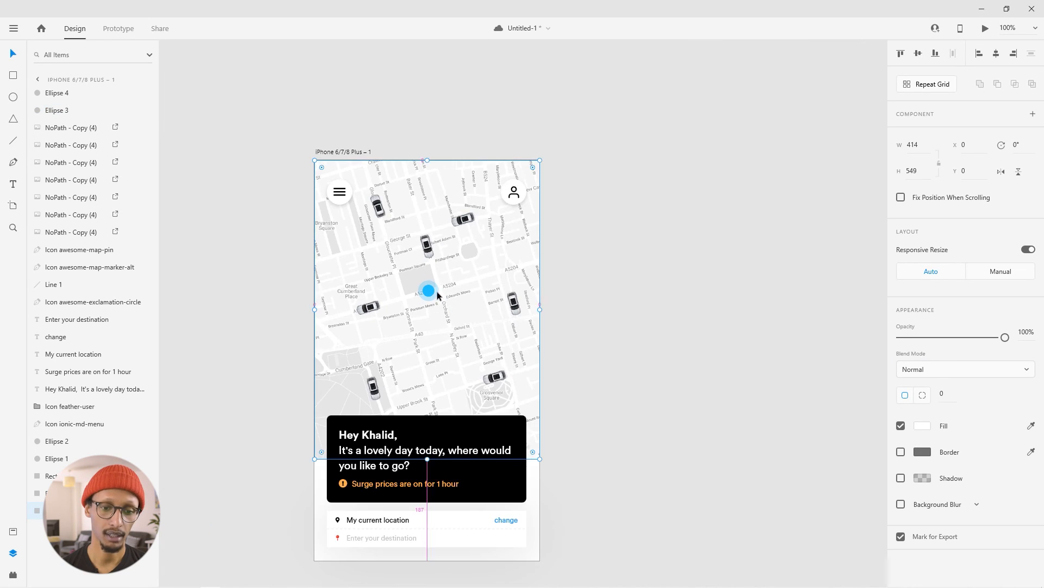
scroll(437, 291, up, 2)
drag(658, 334, 716, 325)
click(714, 325)
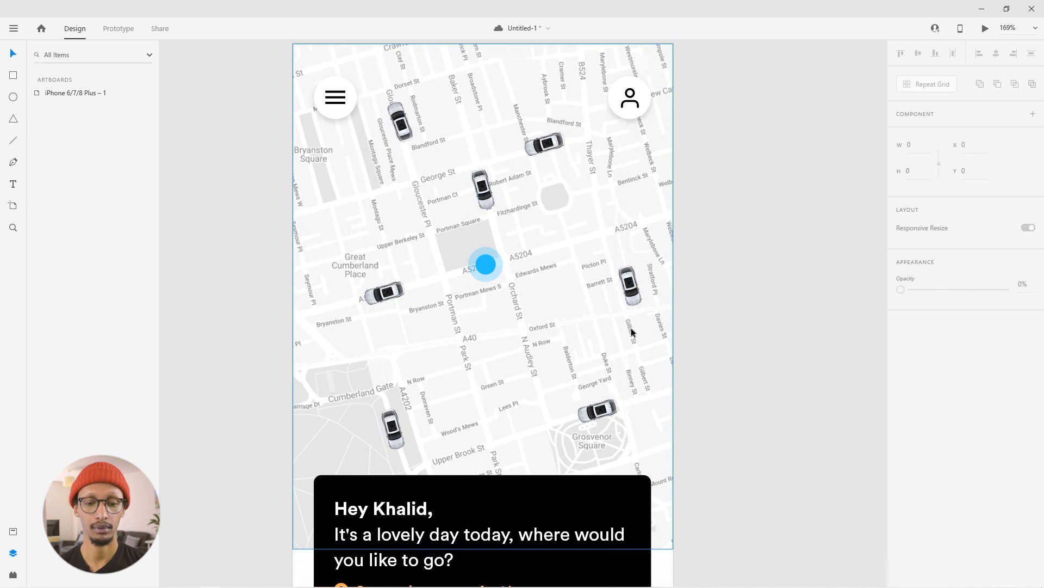
scroll(456, 380, down, 3)
scroll(677, 408, down, 2)
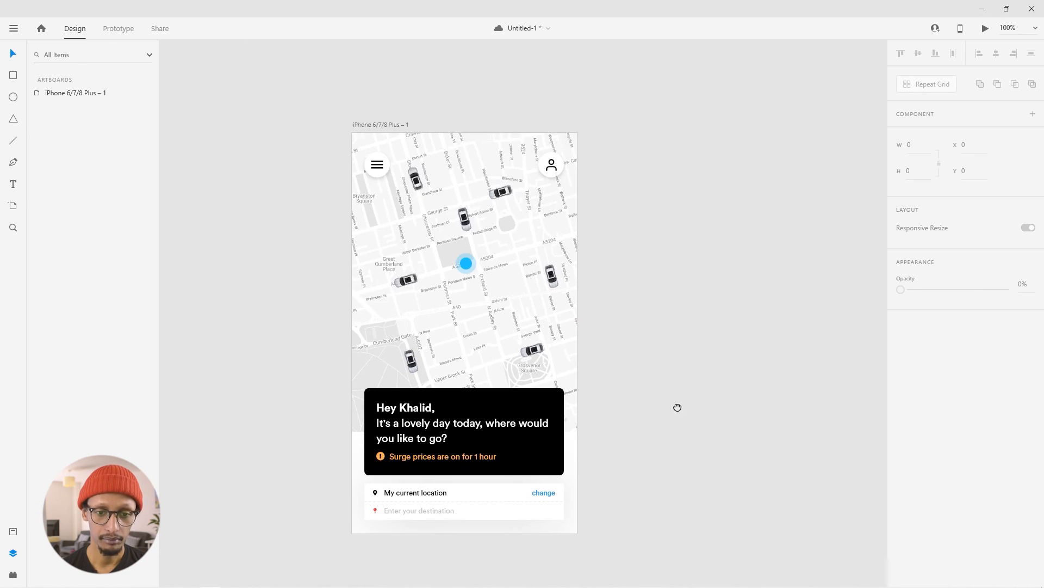
scroll(604, 366, up, 2)
drag(653, 371, 711, 396)
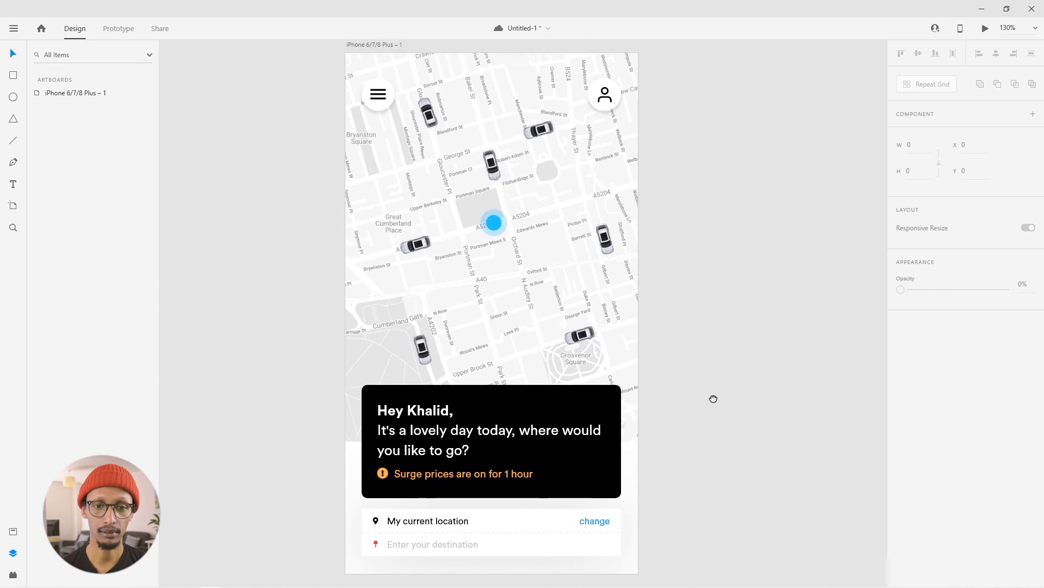